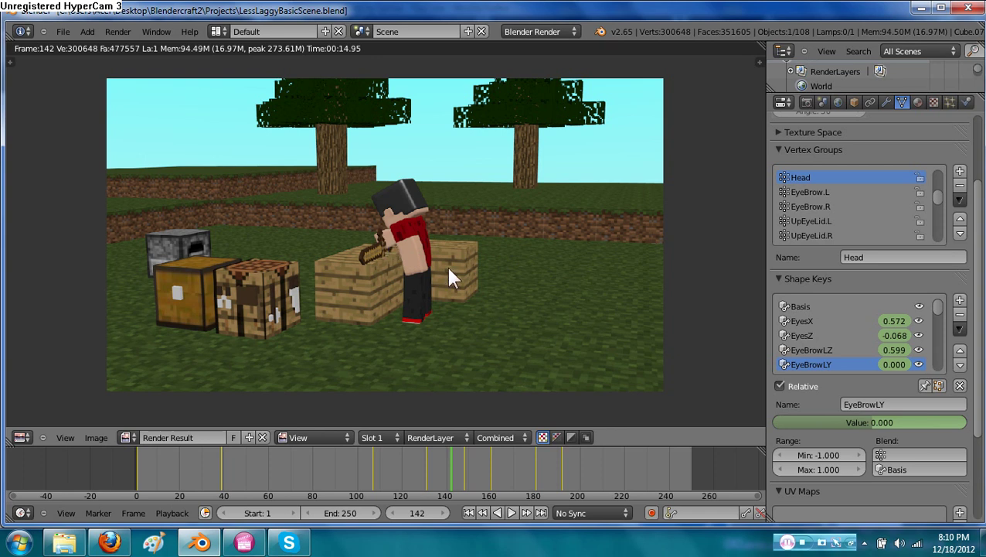
Close the render result and examine the character, its face and the surrounding scene from several angles and distances
key("Escape")
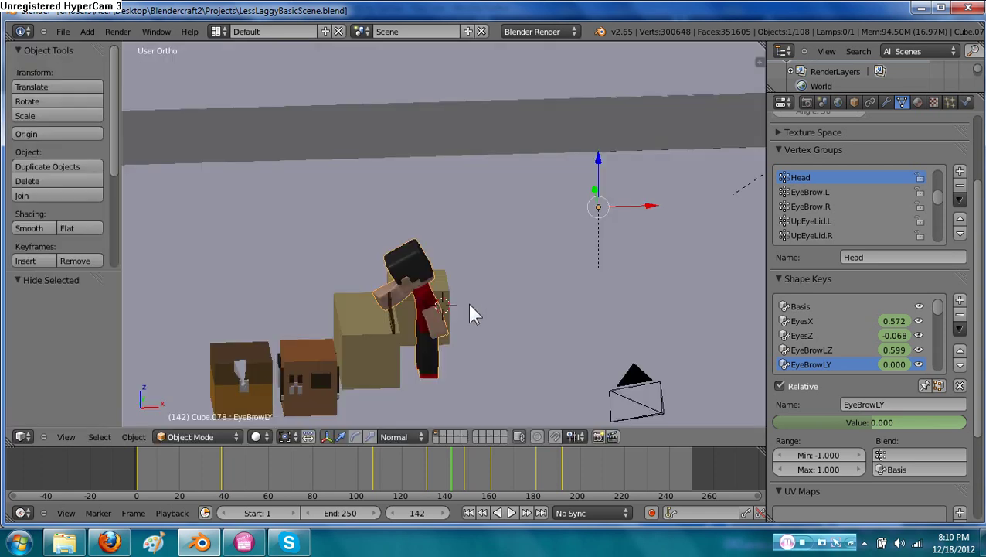
middle_click_drag(473, 313, 471, 277, "shift")
middle_click_drag(539, 272, 506, 294)
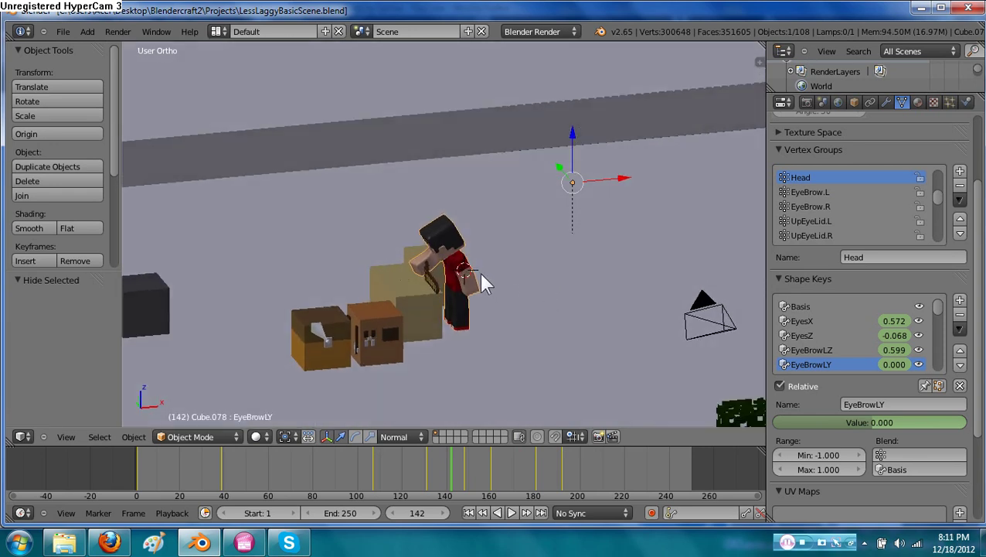
right_click(439, 237)
right_click(446, 229)
scroll(501, 252, "up", 5)
scroll(504, 263, "up", 3)
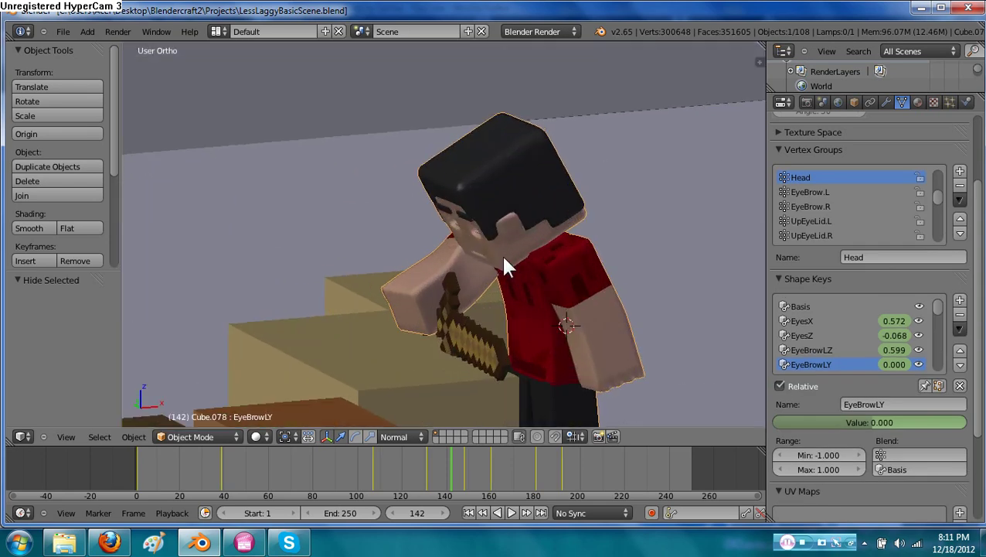
middle_click_drag(506, 264, 474, 255)
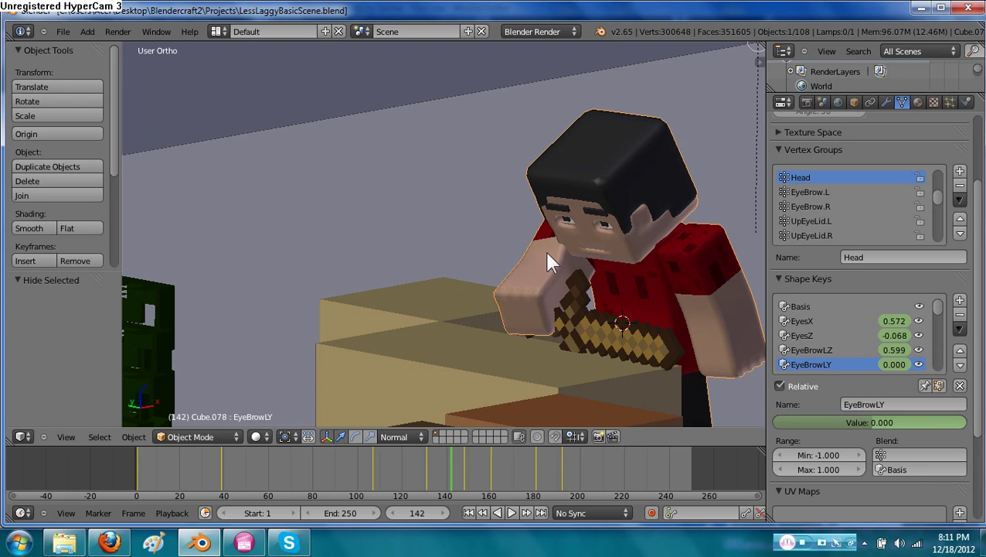
middle_click_drag(547, 253, 517, 323)
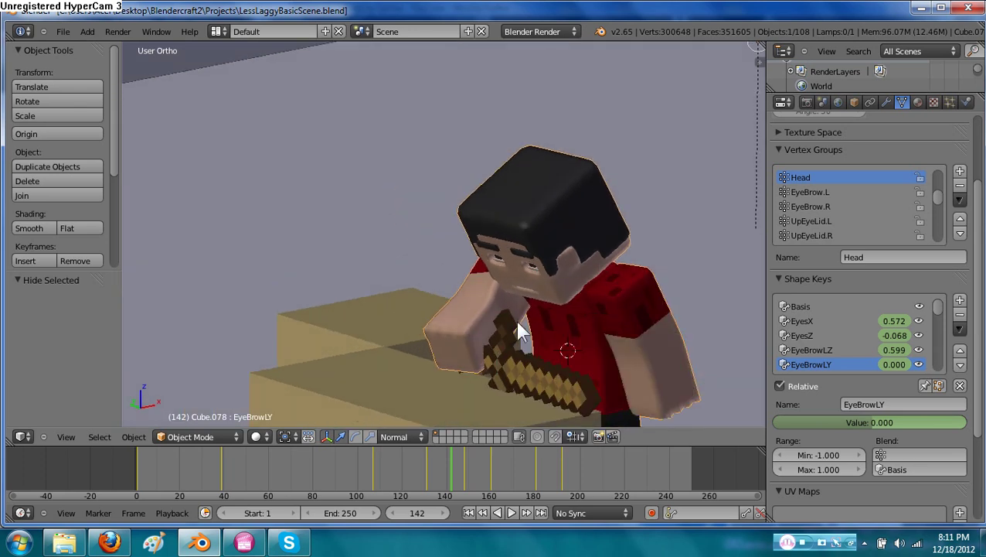
middle_click_drag(468, 363, 456, 281)
scroll(482, 253, "down", 3)
scroll(466, 272, "down", 6)
scroll(460, 293, "down", 2)
scroll(454, 281, "down", 2)
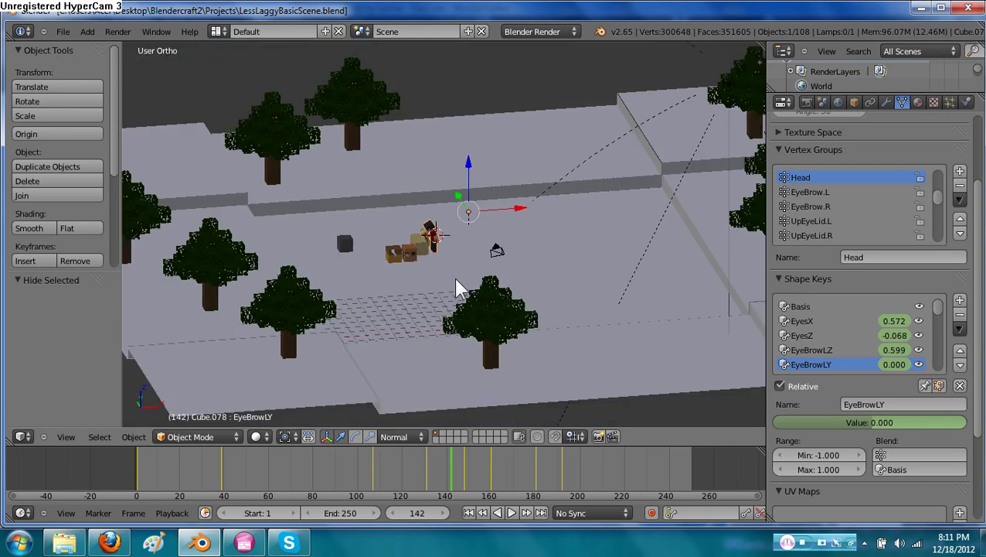
scroll(456, 286, "up", 4)
scroll(460, 286, "up", 2)
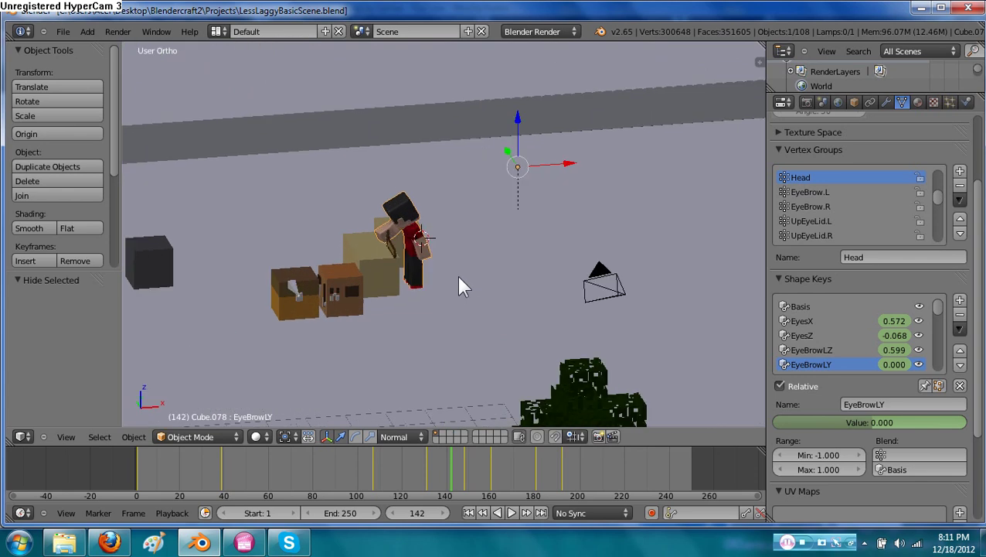
key("n")
scroll(656, 260, "up", 1)
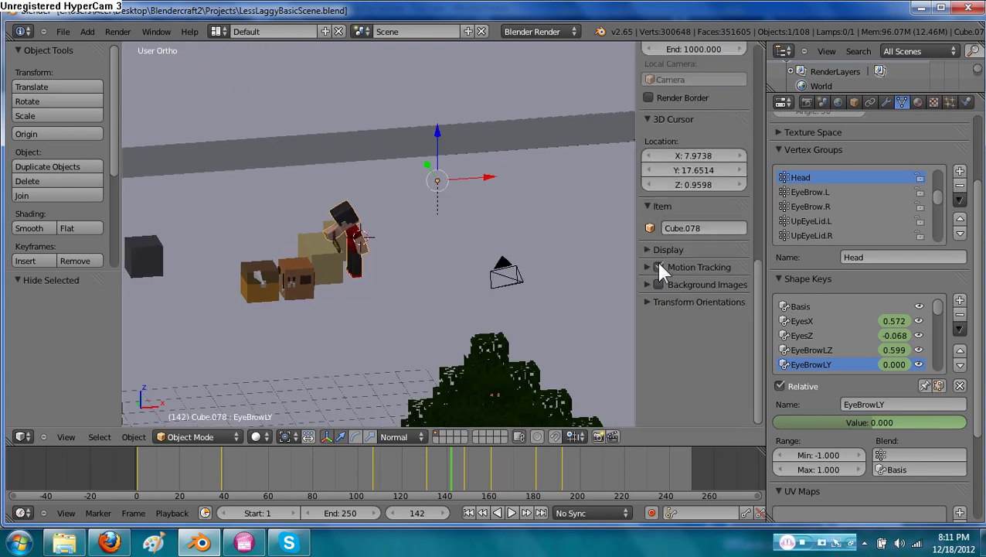
left_click(648, 250)
left_click(647, 248)
left_click(647, 266)
left_click(647, 267)
left_click(644, 282)
left_click(644, 282)
left_click(645, 302)
left_click(645, 302)
key("n")
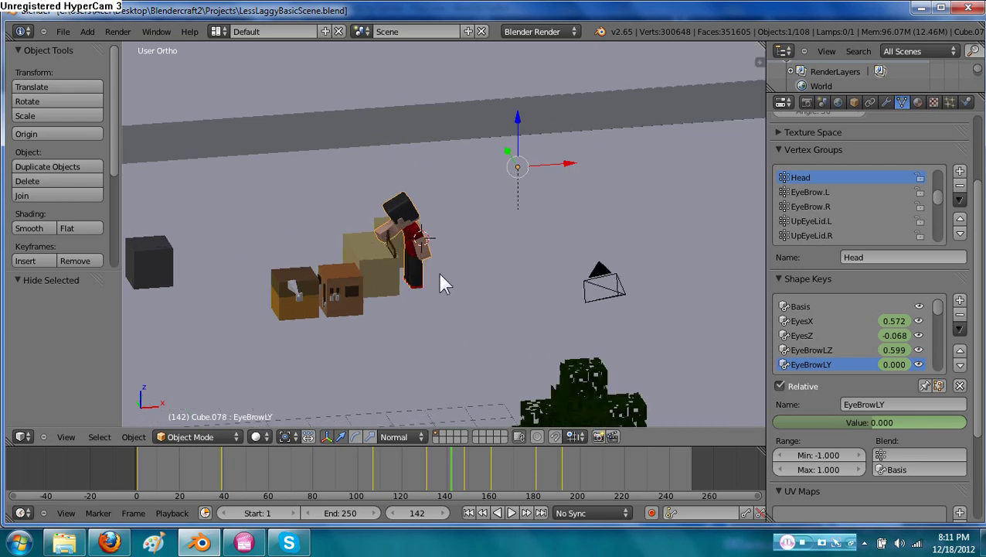
Play the character's animation from the first frame and stop the playback
scroll(480, 293, "up", 3)
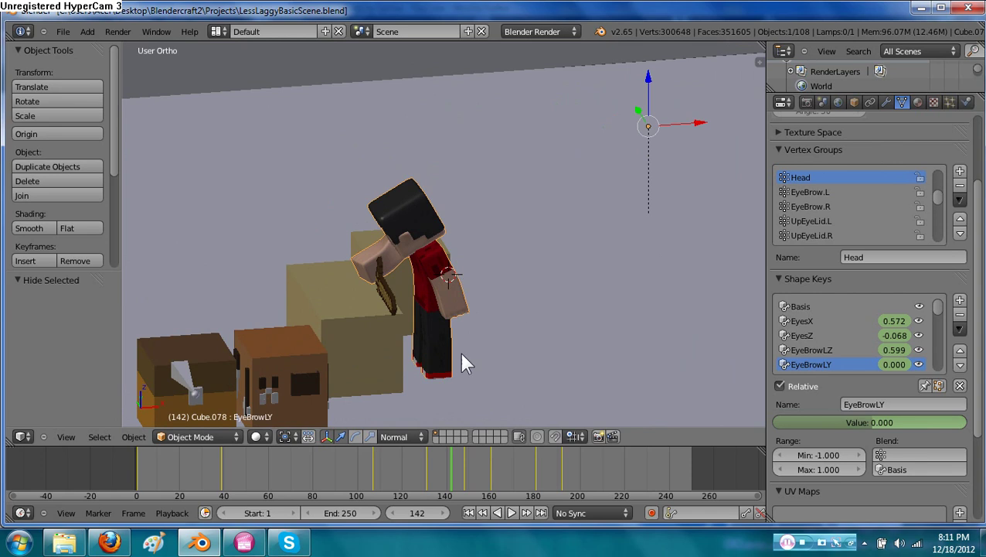
scroll(456, 340, "down", 3)
left_click(470, 512)
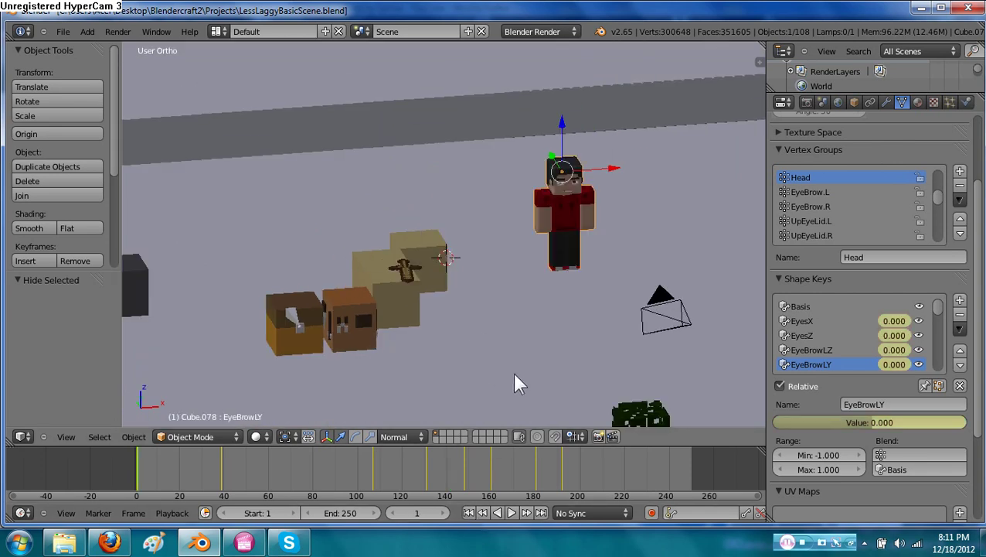
middle_click_drag(545, 340, 553, 332, "shift")
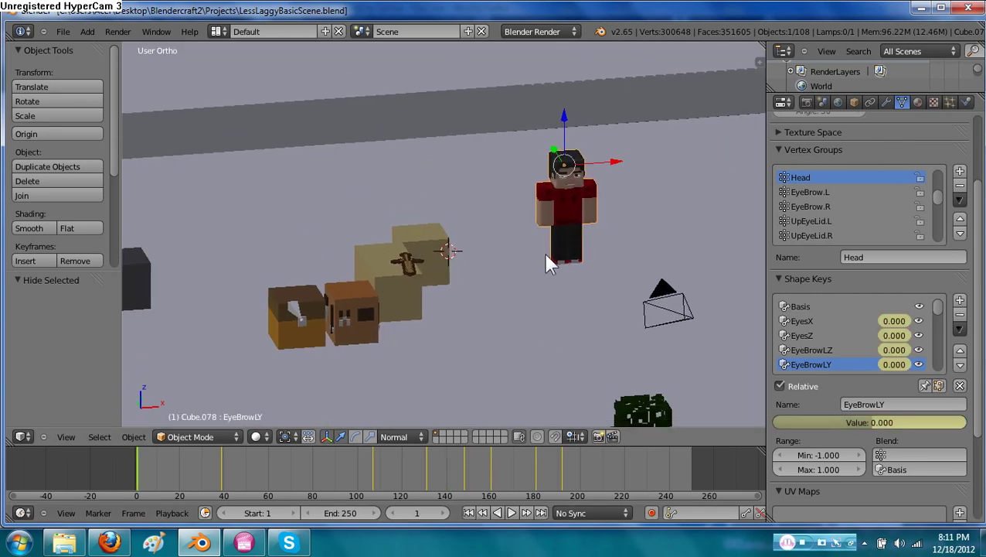
left_click(510, 514)
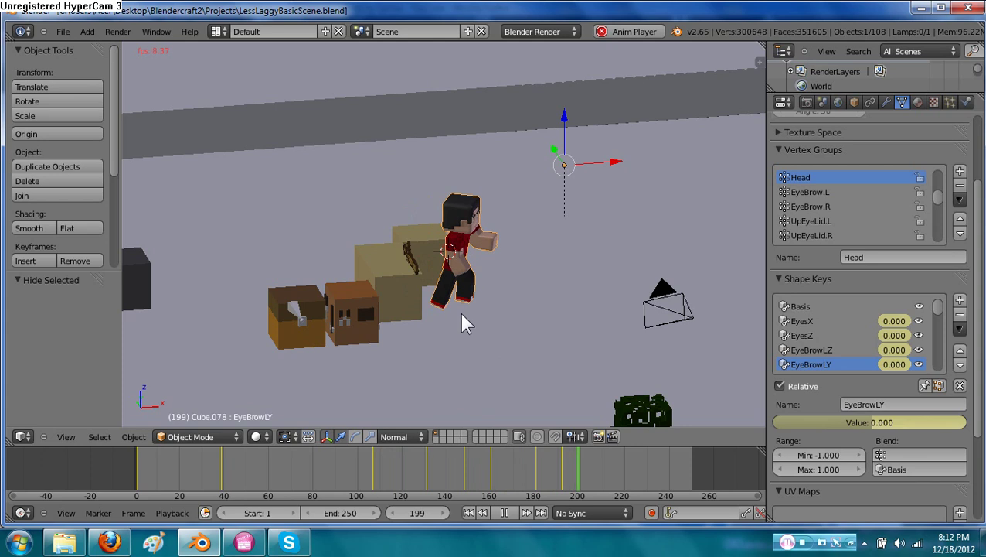
left_click(507, 510)
Go to frame 132 of the animation and frame the character closely beside the sword
left_click_drag(364, 468, 426, 465)
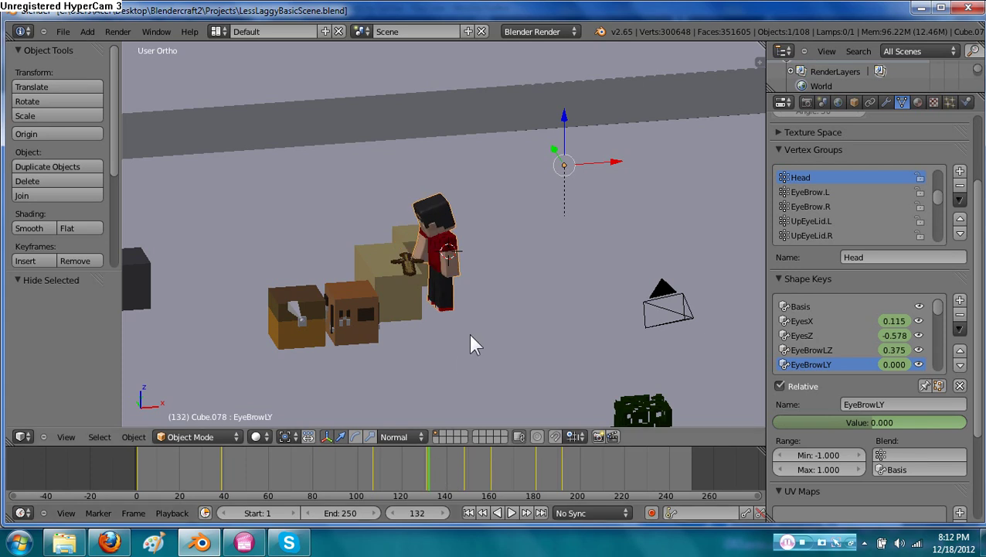
middle_click_drag(469, 333, 475, 332)
scroll(474, 333, "up", 5)
scroll(474, 332, "up", 1)
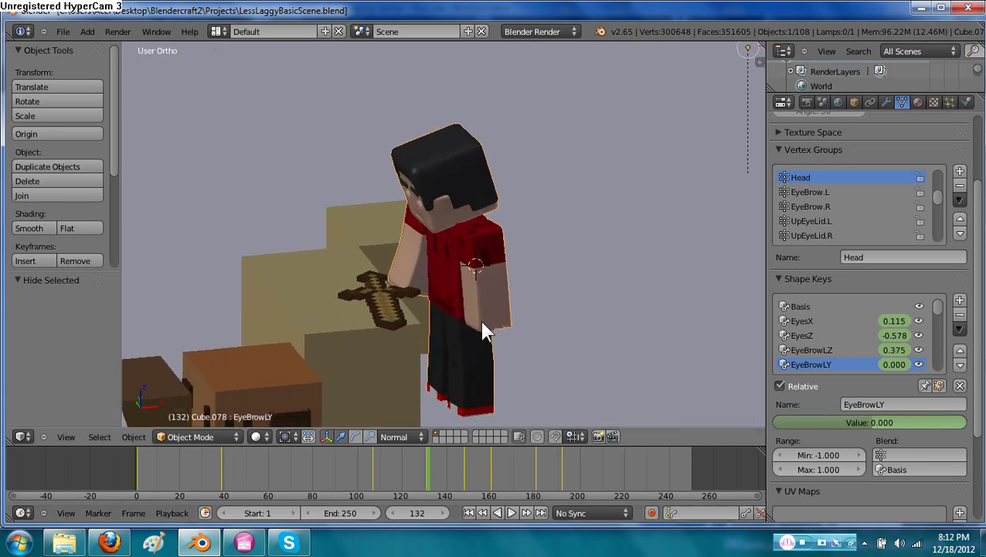
Select the character mesh, reveal its hidden armature bones while in Weight Paint mode, and return to Object Mode
right_click(451, 156)
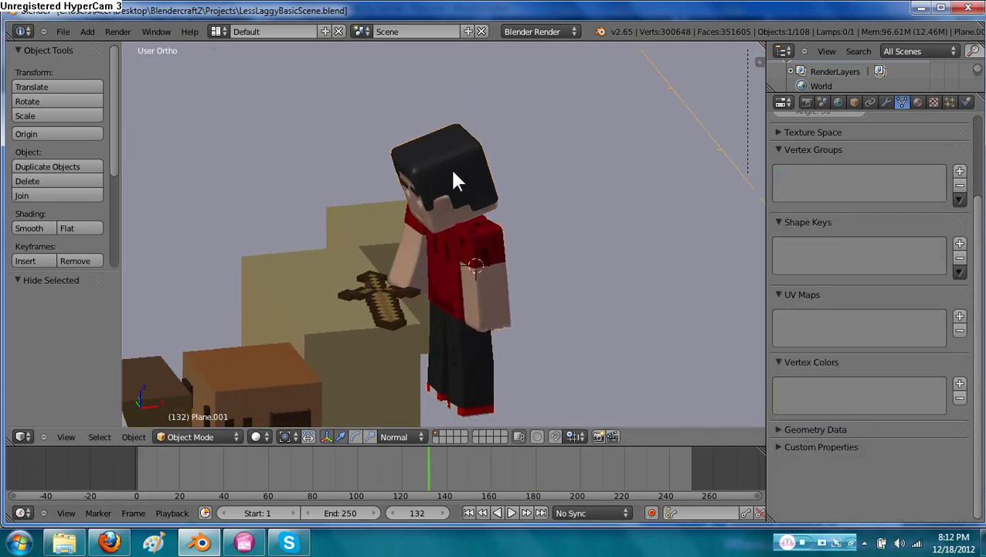
right_click(450, 167)
key("ctrl+Tab")
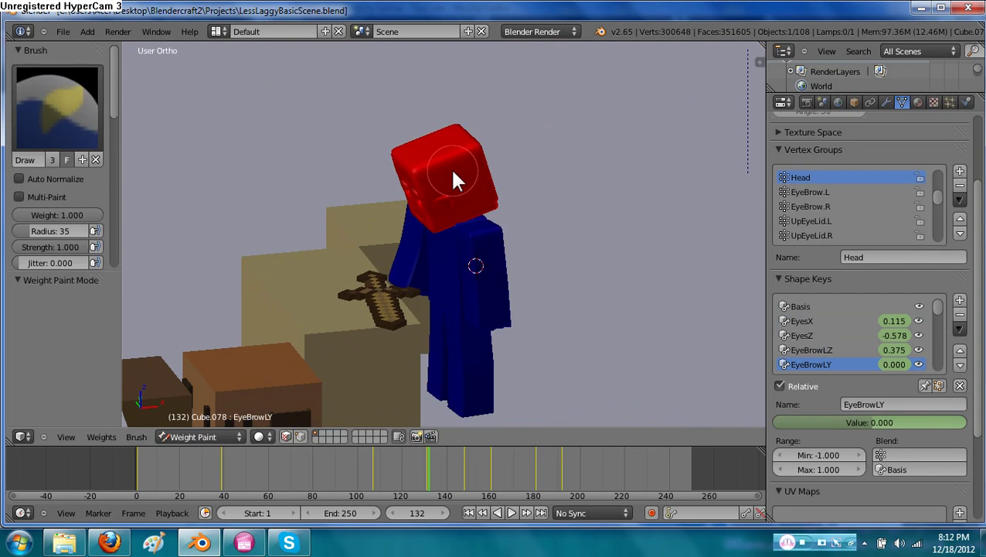
key("alt+h")
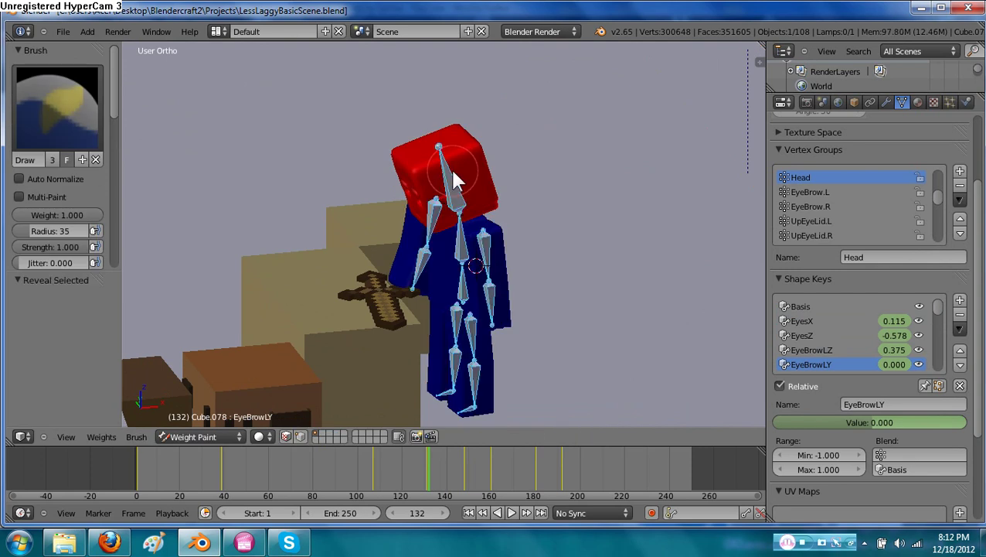
key("ctrl+Tab")
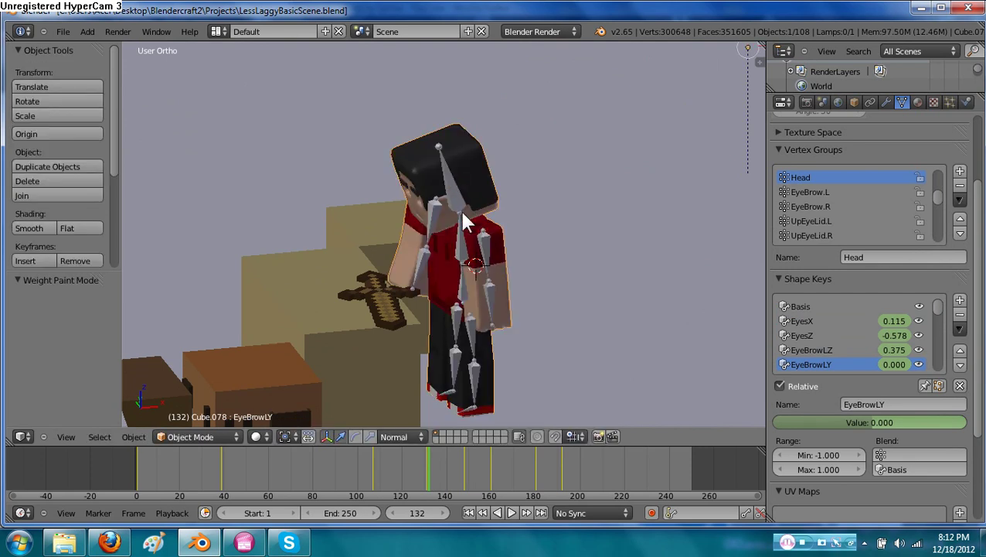
Inspect the bone properties of the character's right lower arm bone, LowArm.R, and put the armature back in Object Mode
right_click(425, 267)
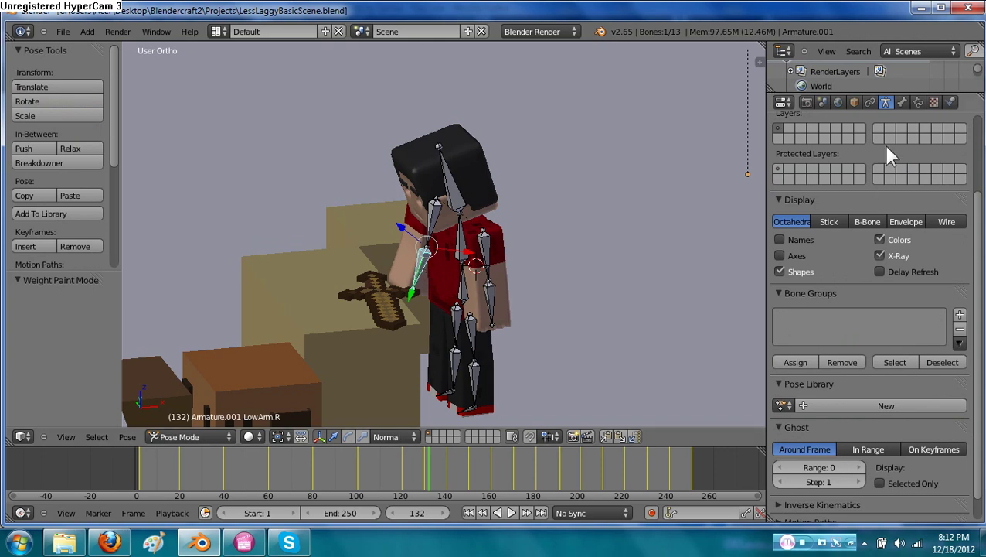
left_click(901, 103)
scroll(866, 182, "up", 5)
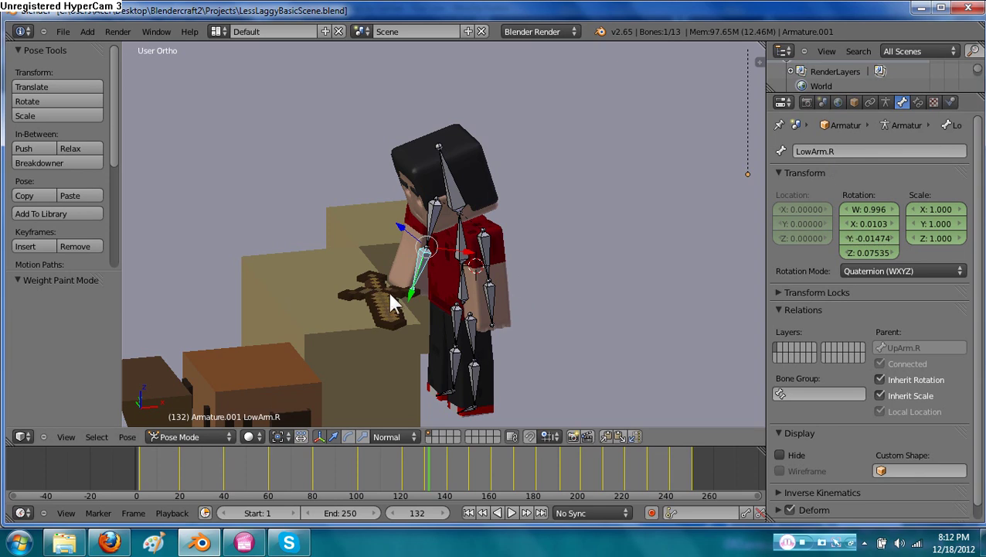
key("Tab")
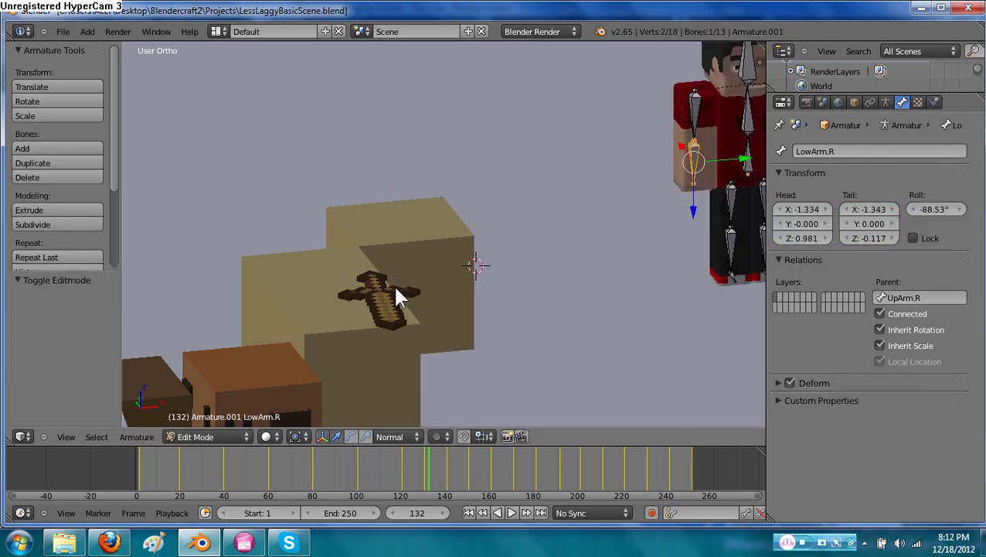
key("Tab")
key("ctrl+Tab")
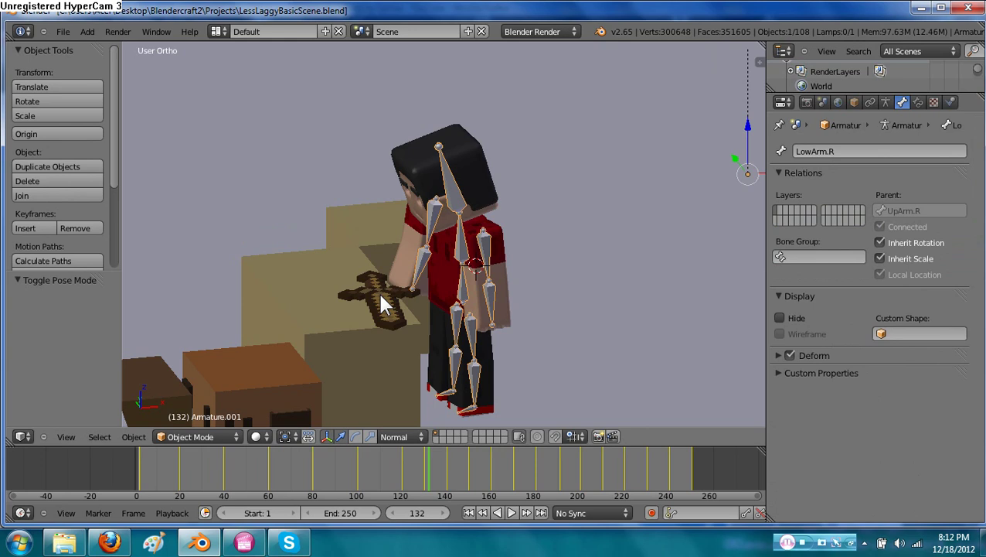
Select the wooden sword and add a Child Of constraint to it
right_click(384, 304)
left_click(902, 102)
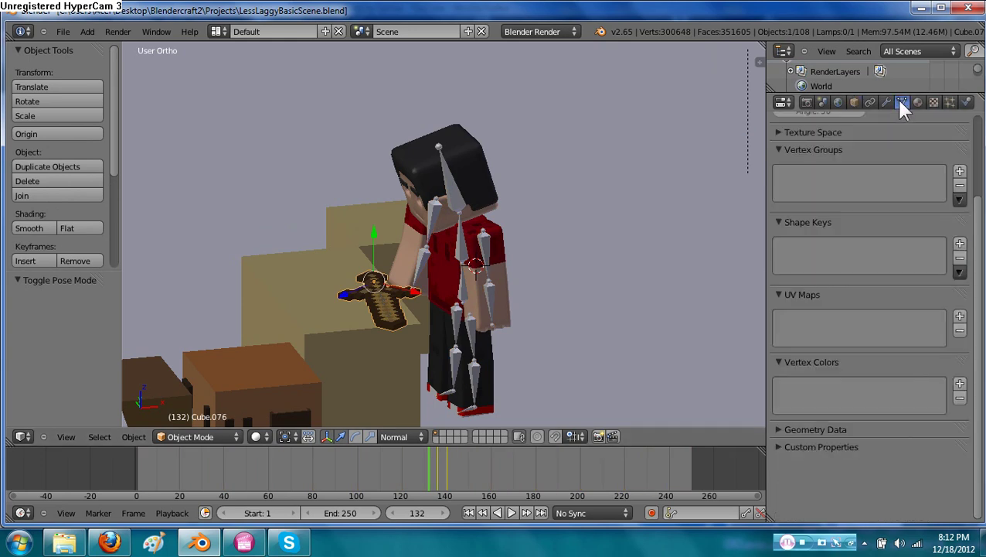
left_click(869, 102)
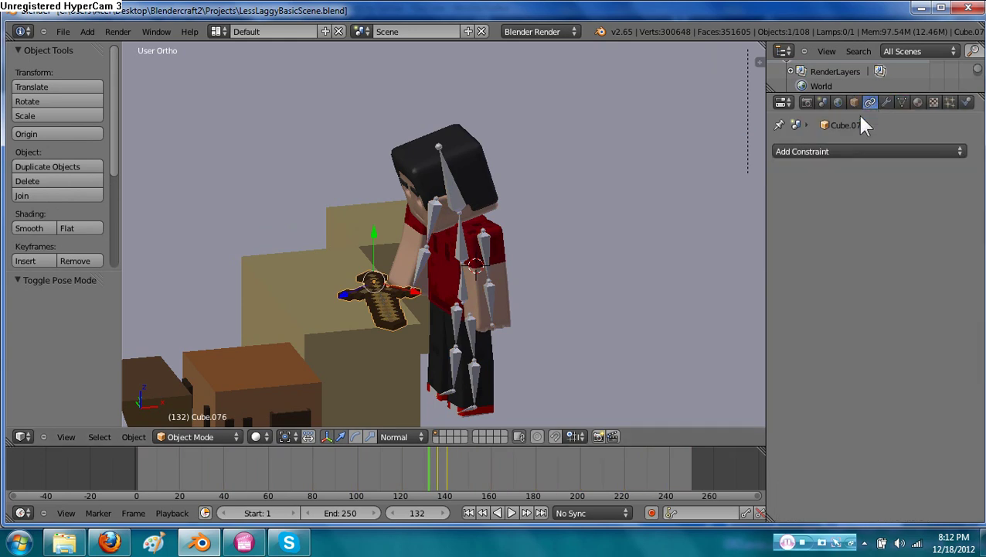
left_click(839, 149)
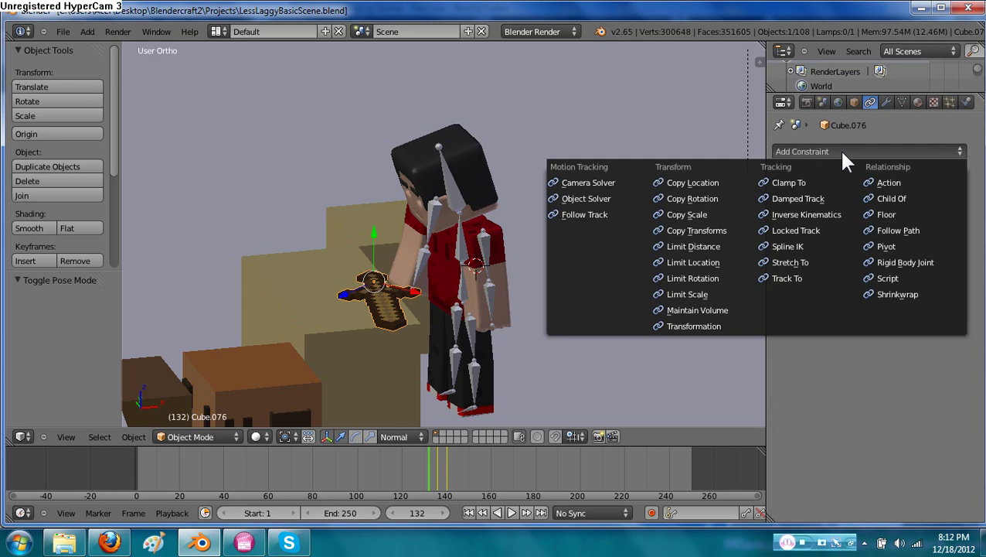
left_click(889, 199)
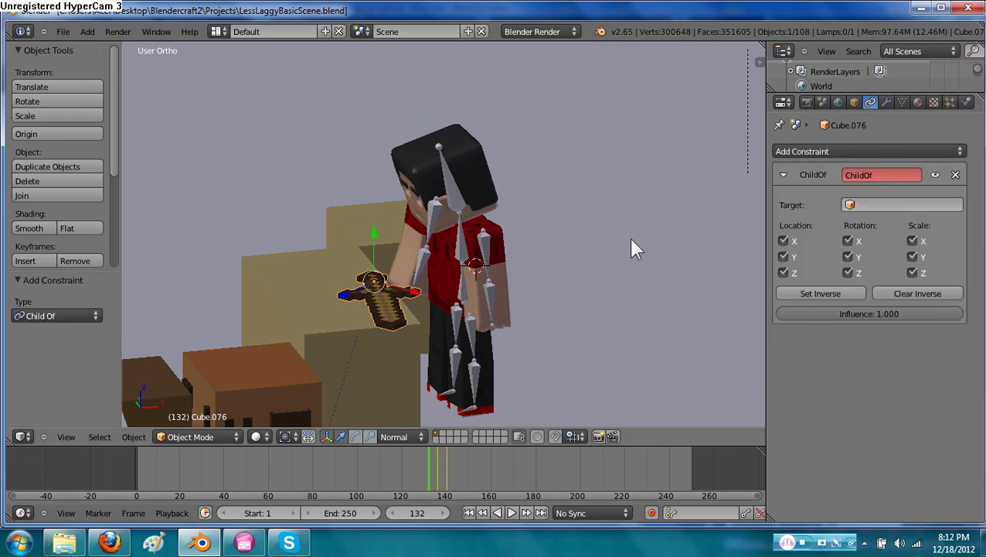
middle_click_drag(628, 249, 586, 245)
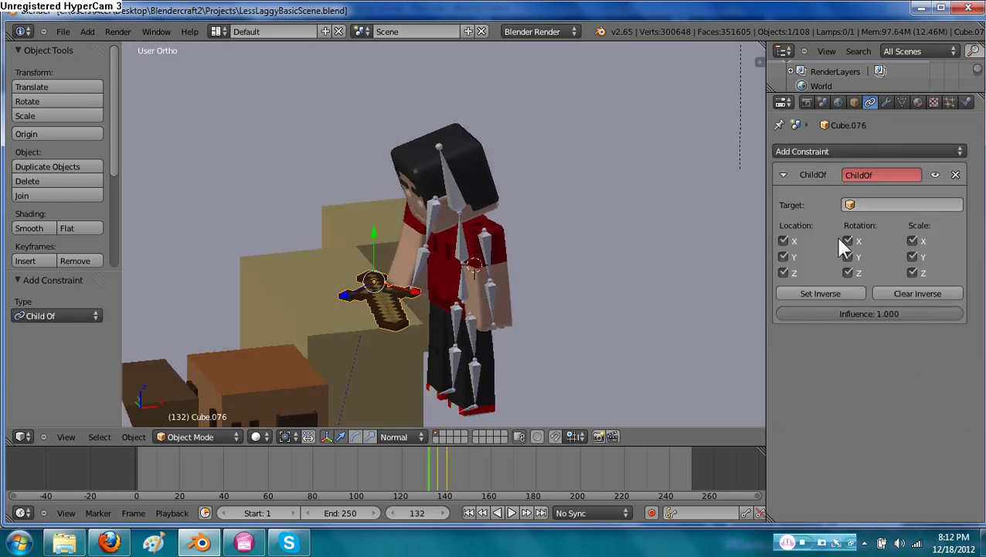
Look through the available target objects for the sword's Child Of constraint
left_click(851, 204)
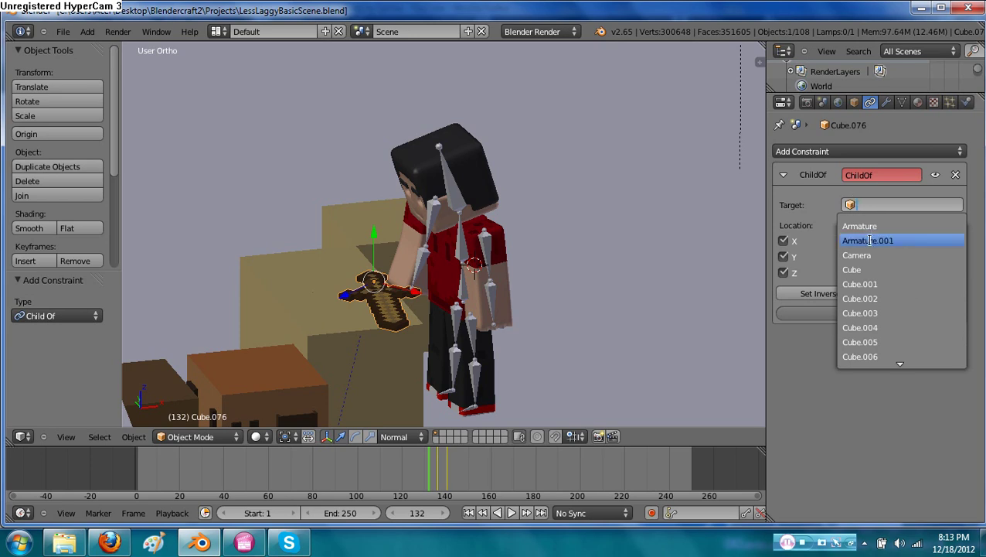
scroll(897, 352, "down", 17)
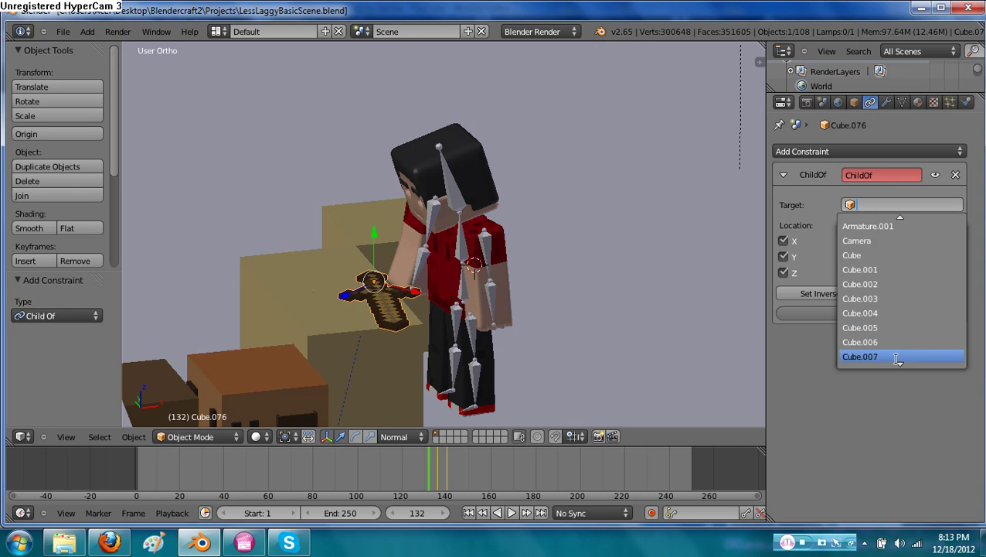
scroll(899, 355, "down", 20)
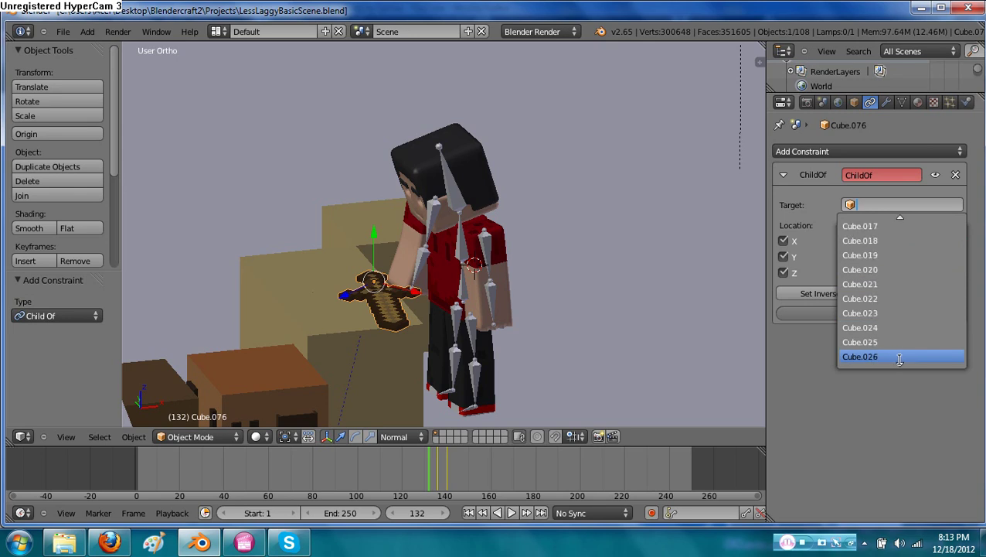
scroll(900, 347, "down", 15)
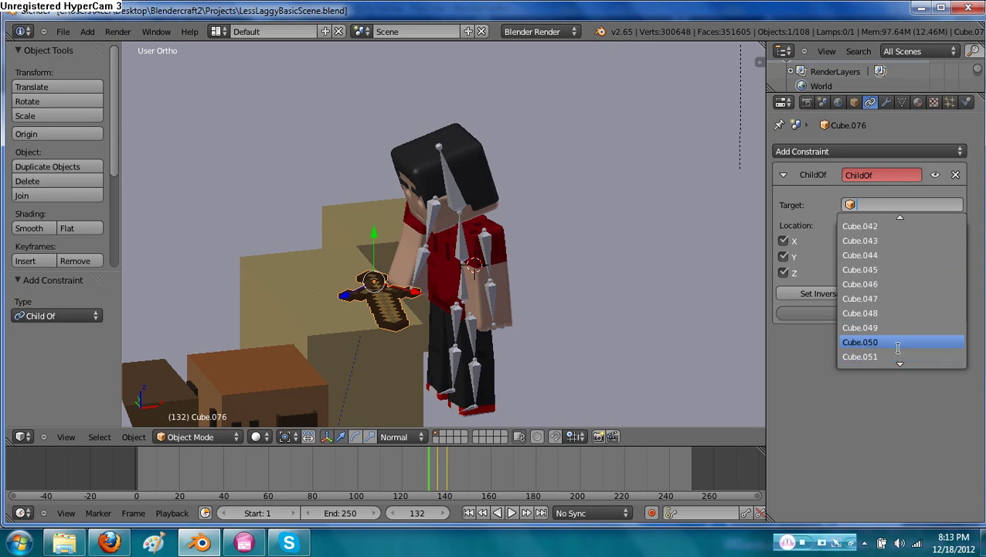
scroll(898, 345, "down", 20)
scroll(897, 344, "down", 2)
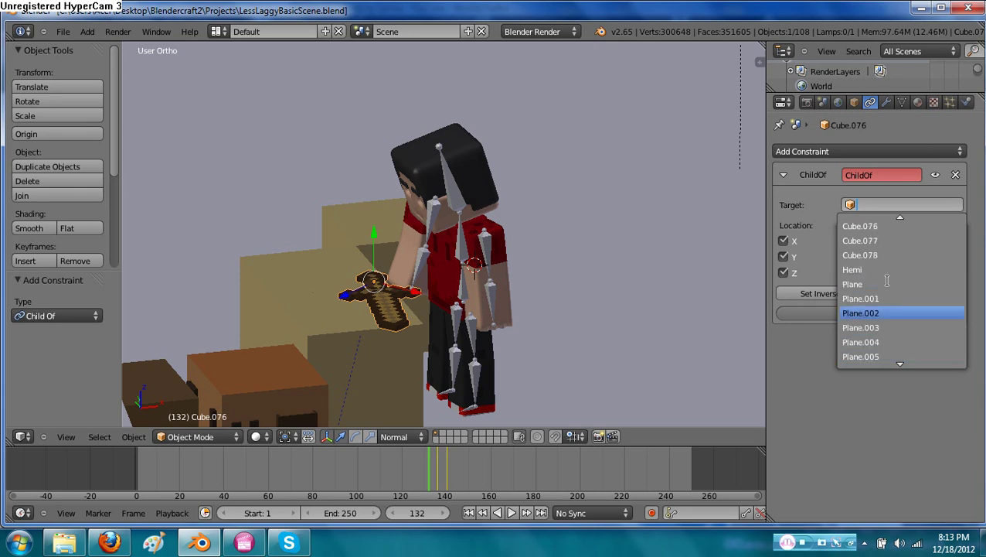
scroll(886, 288, "down", 17)
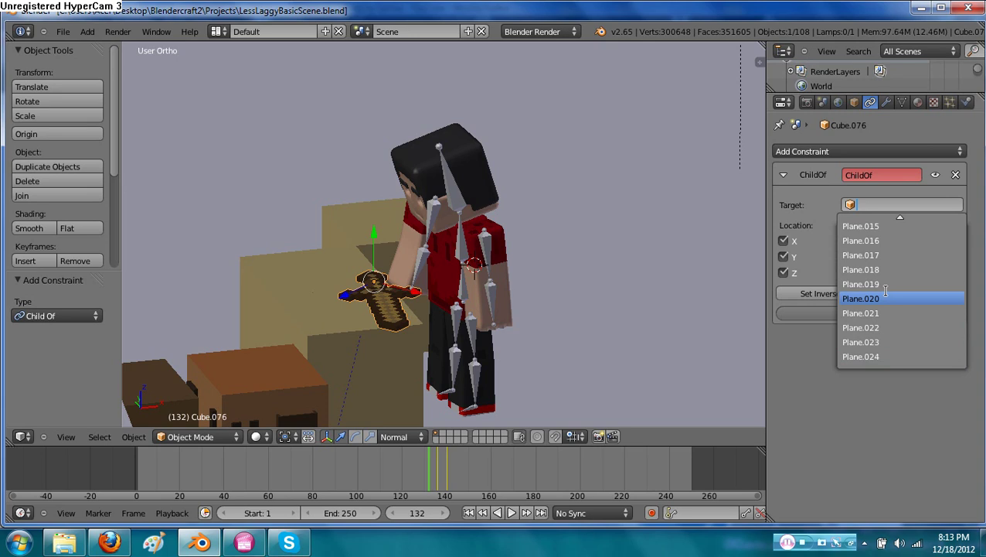
scroll(886, 291, "down", 5)
scroll(886, 291, "up", 1)
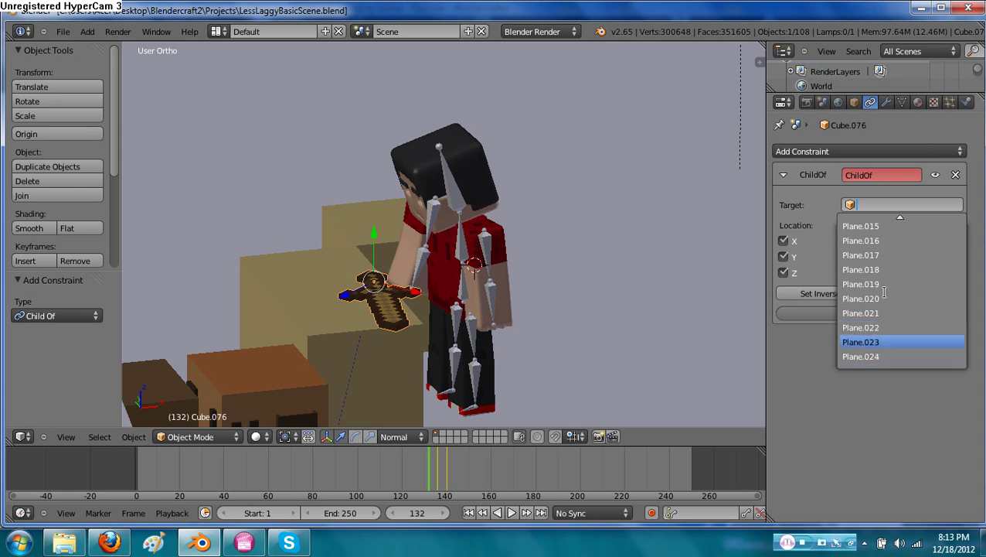
scroll(885, 291, "down", 1)
scroll(883, 291, "down", 4)
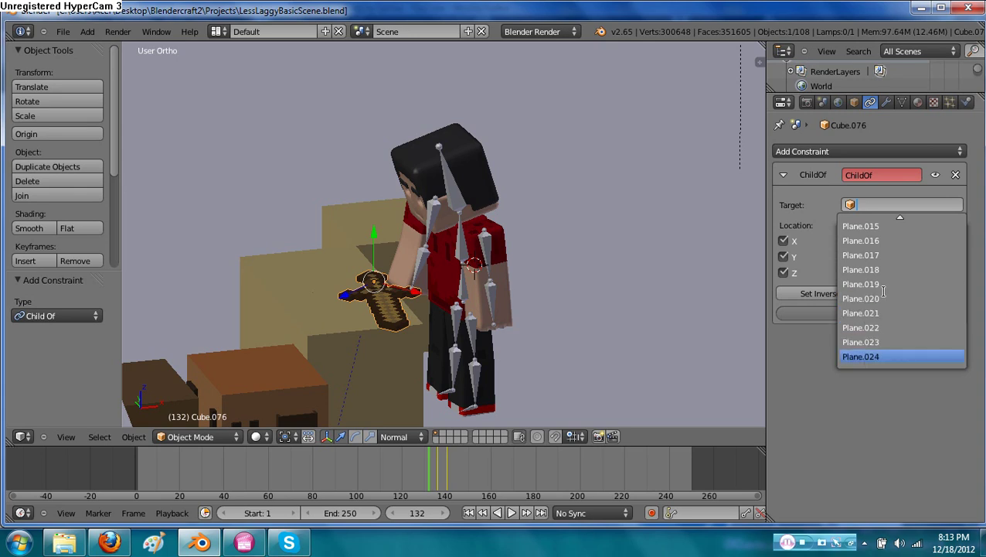
scroll(884, 291, "up", 2)
scroll(884, 291, "down", 2)
scroll(883, 291, "up", 2)
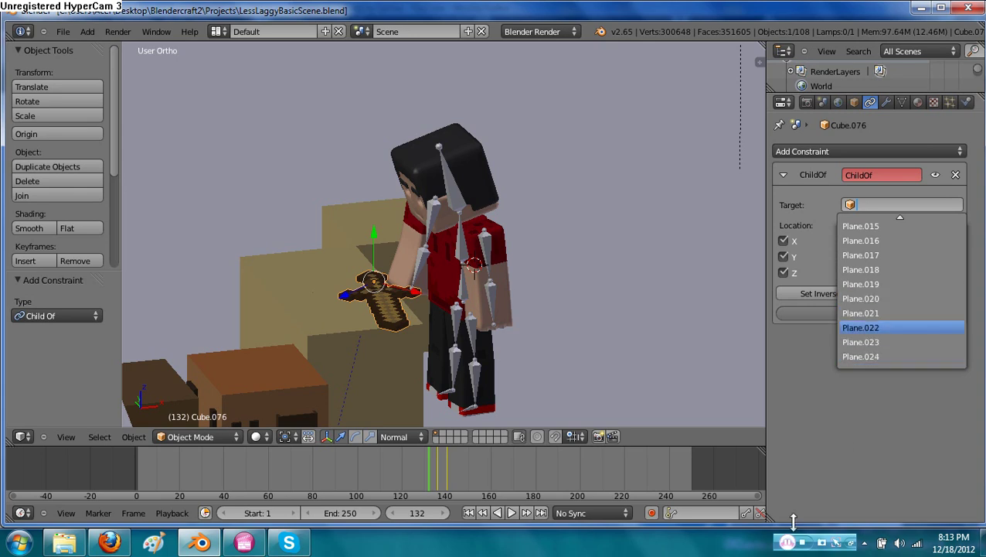
Try Armature as the target of the sword's Child Of constraint and check its bone choices
left_click(873, 202)
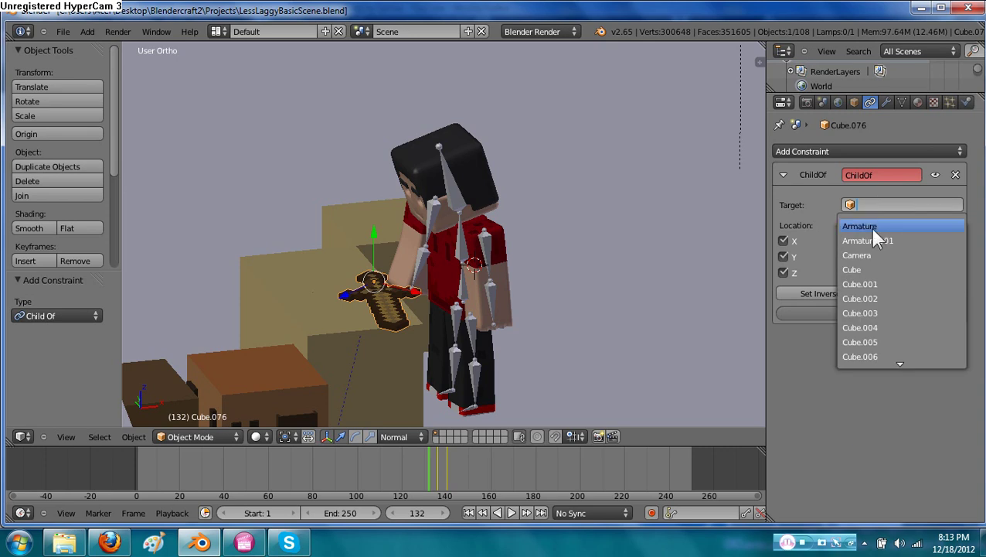
left_click(871, 226)
left_click(871, 226)
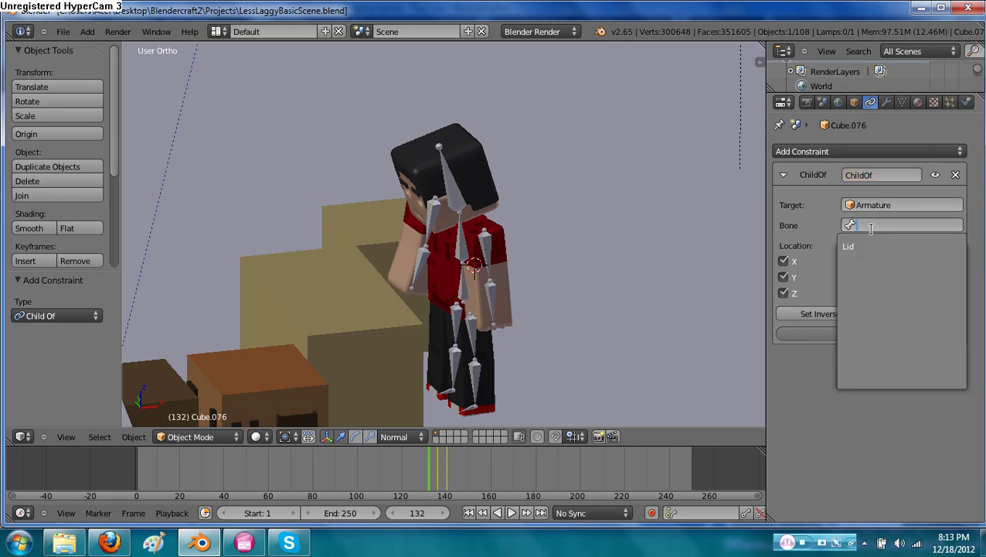
left_click(866, 202)
Set the sword's Child Of constraint target to Armature.001 and its bone to LowArm.R
left_click(866, 202)
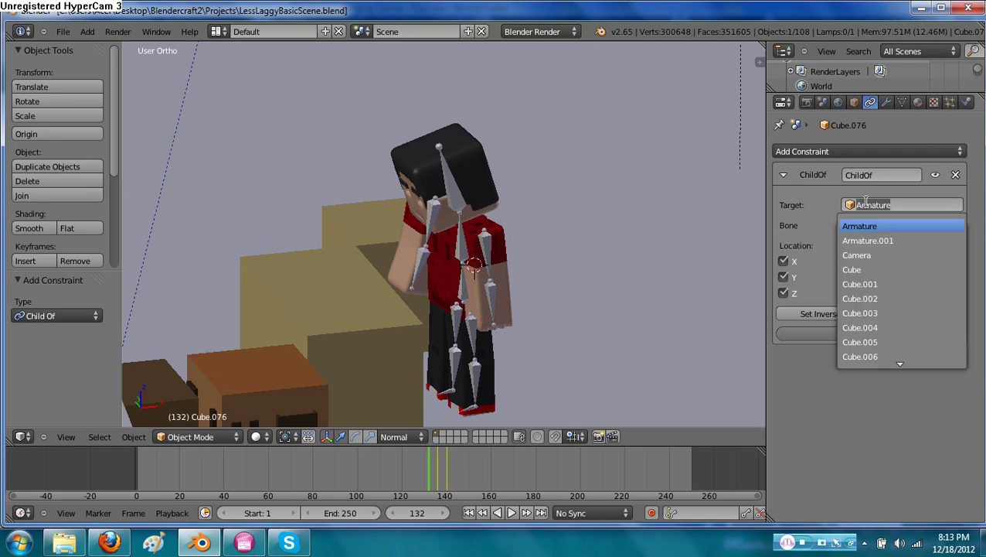
left_click(867, 240)
left_click(866, 224)
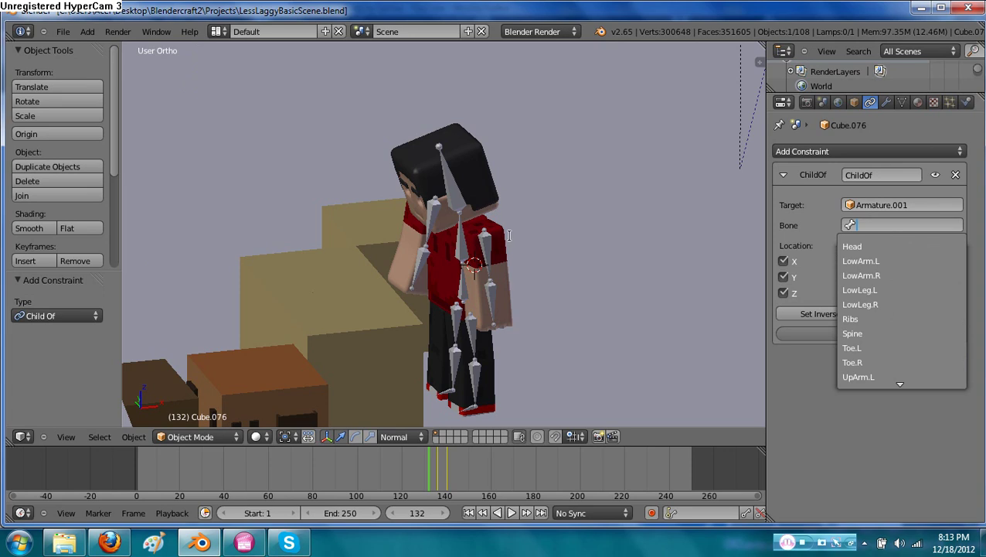
left_click(882, 282)
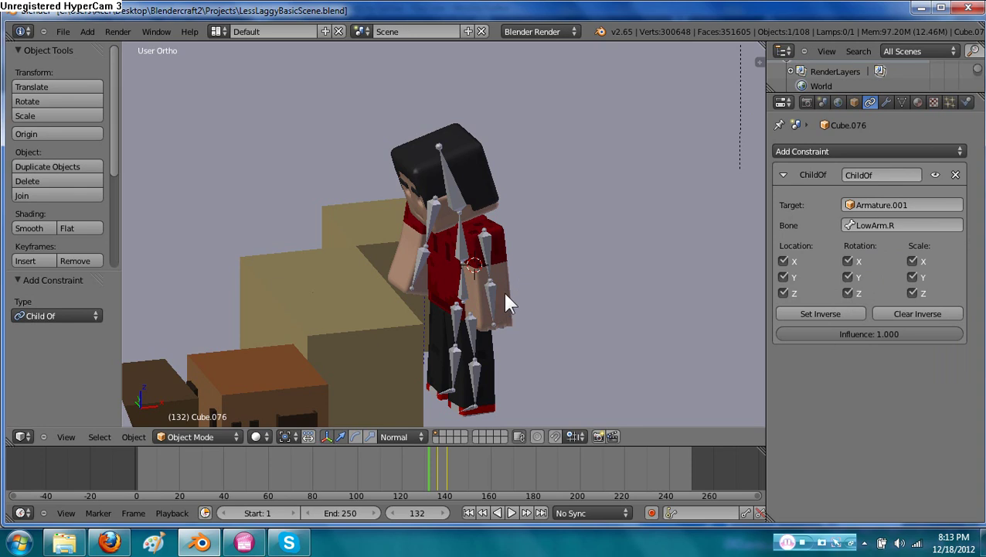
Set the inverse on the Child Of constraint to put the sword back in its original place on the block
middle_click_drag(507, 301, 384, 349)
scroll(387, 323, "up", 2)
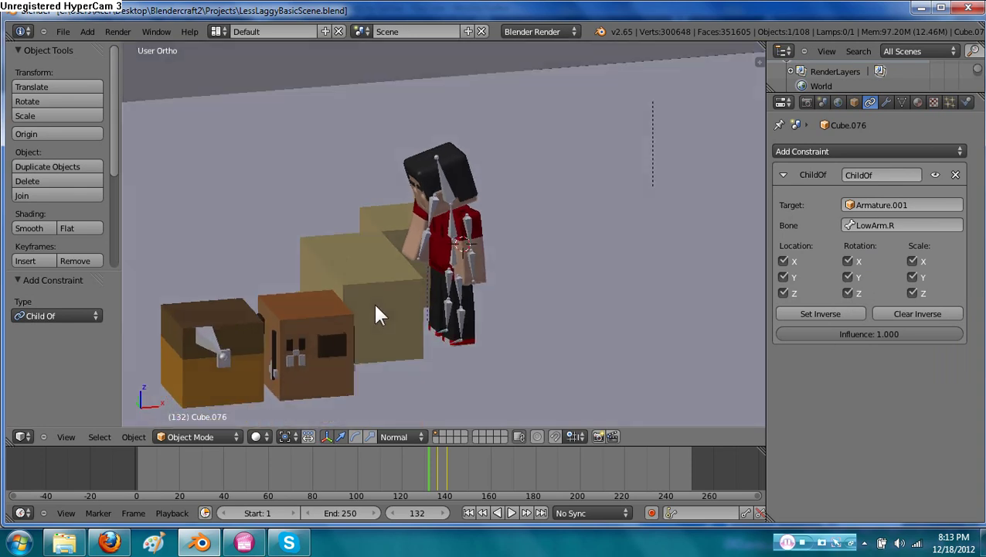
scroll(373, 303, "up", 2)
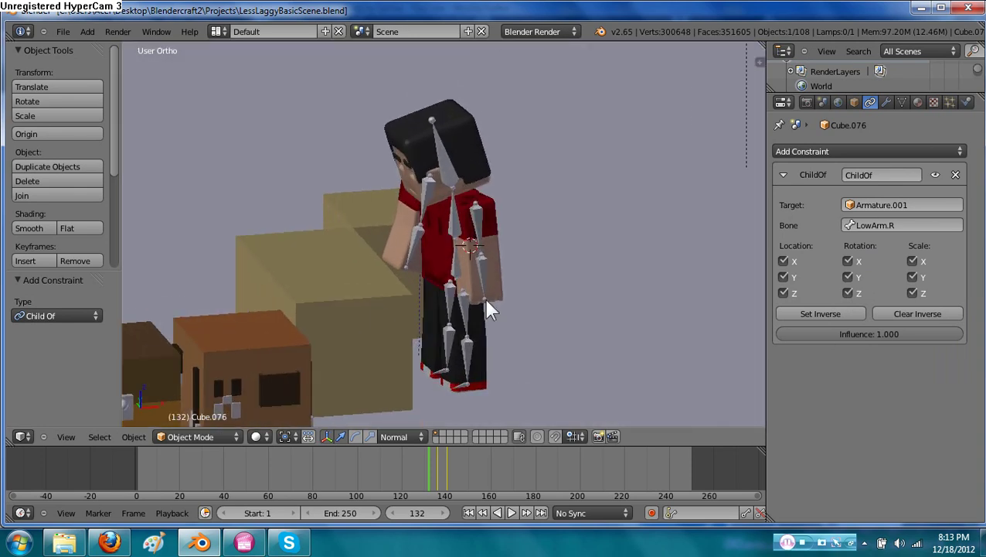
left_click(826, 313)
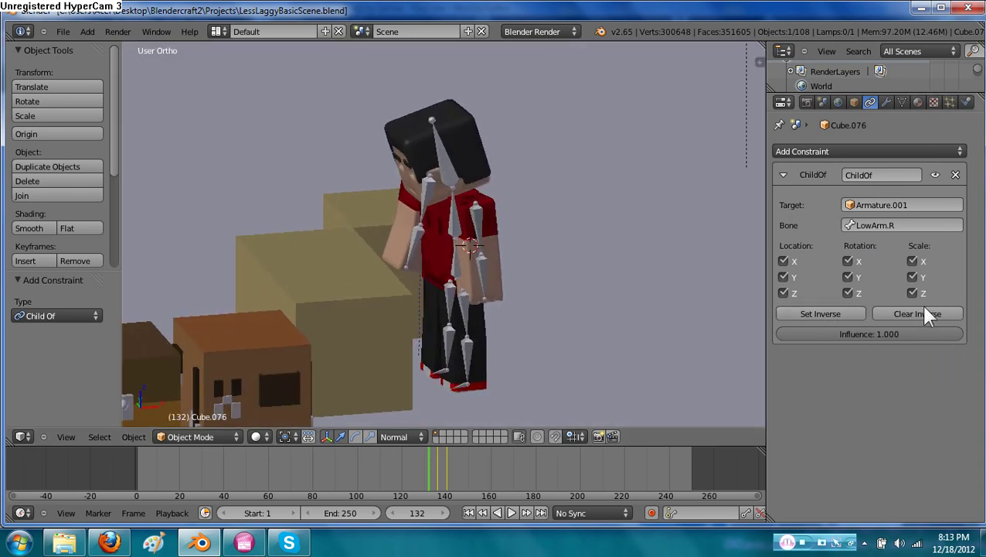
left_click(848, 315)
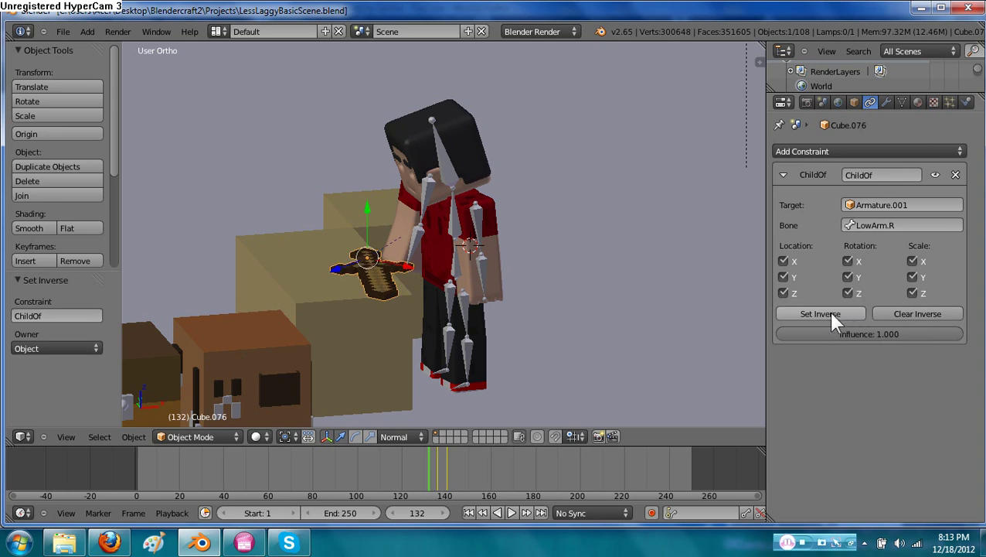
left_click(825, 311)
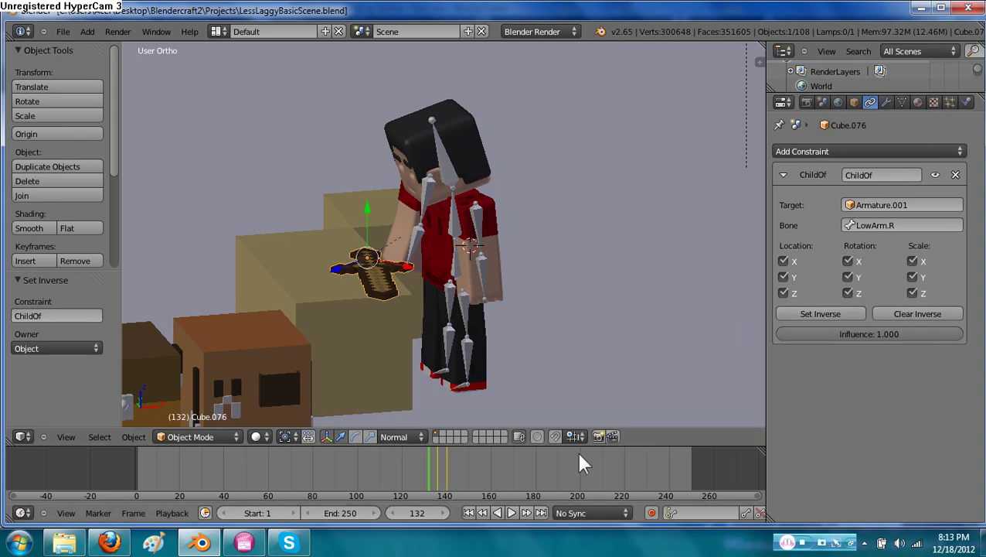
Scrub the animation between about frames 130 and 135 to check how the sword follows the arm
mouse_move(415, 472)
left_mouse_down()
mouse_move(270, 467)
mouse_move(611, 460)
mouse_move(422, 469)
left_mouse_up()
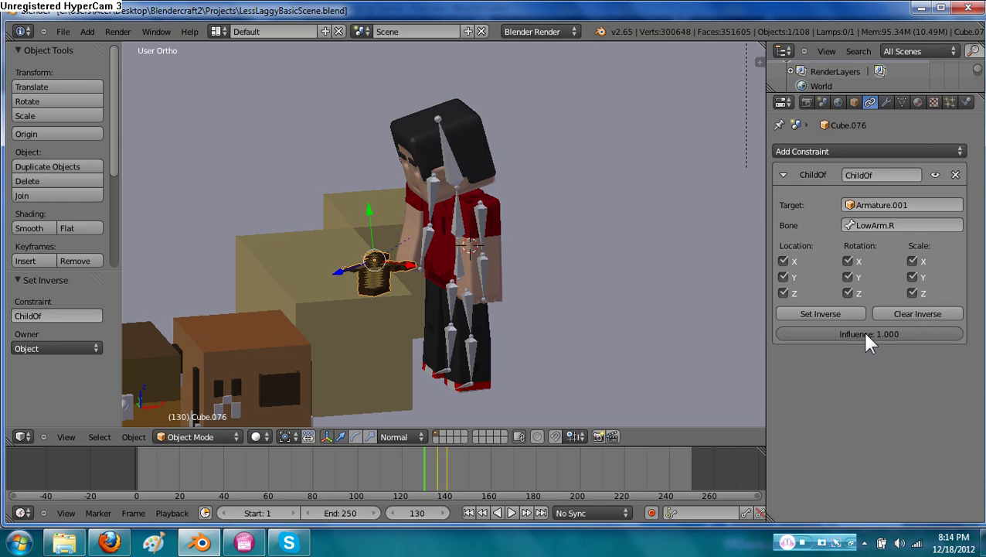
left_click(435, 464)
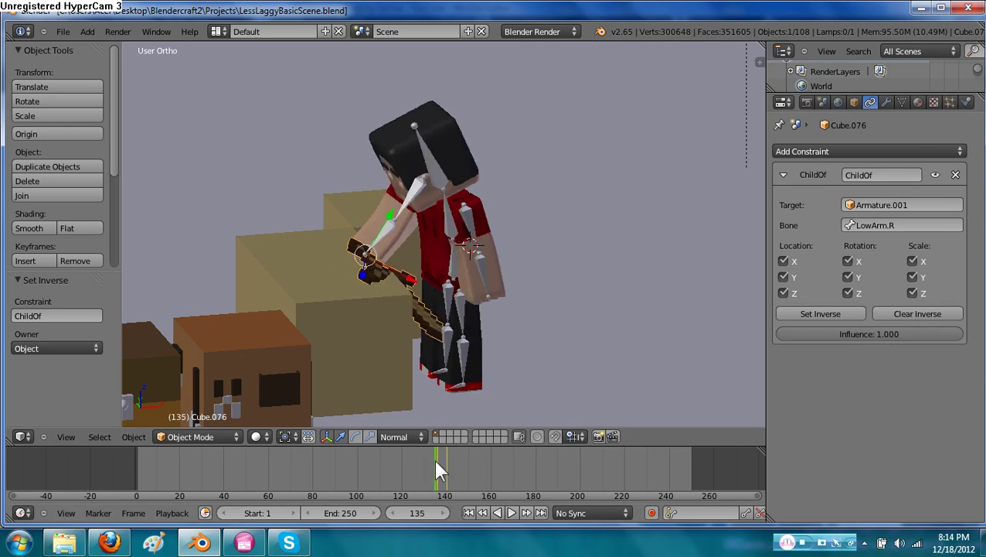
left_click_drag(436, 463, 431, 462)
Go to frame 1, set the Child Of constraint's influence to 0, and keyframe that influence
left_click(147, 468)
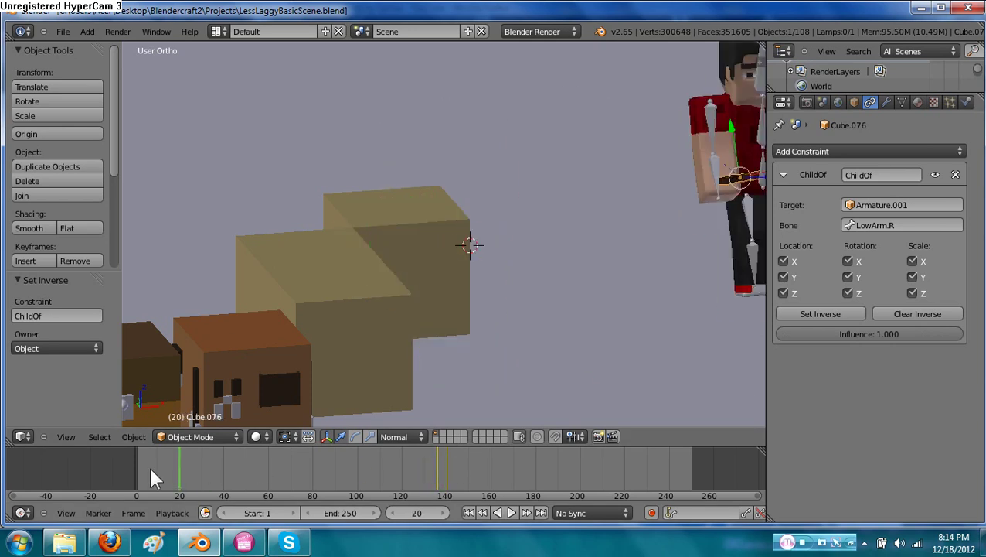
left_click(137, 468)
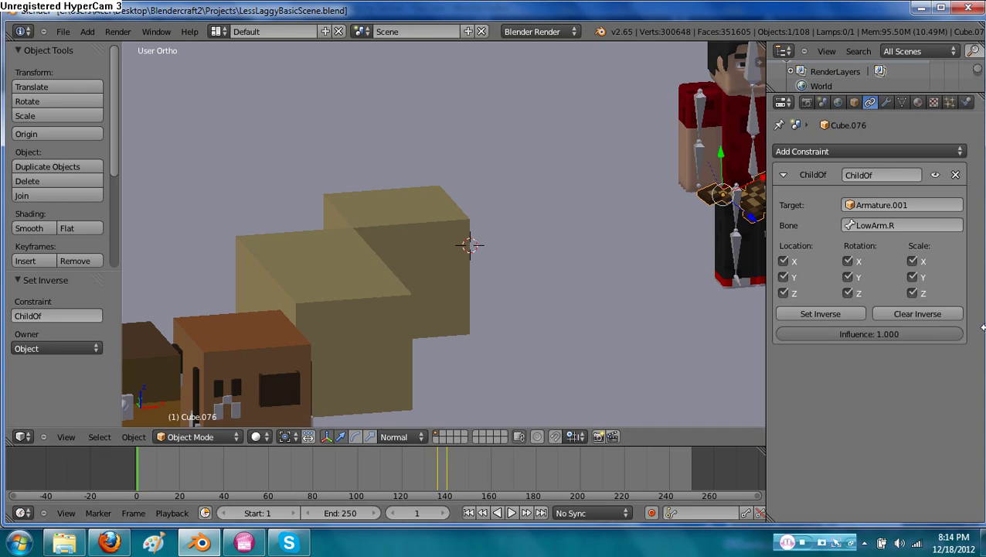
left_click_drag(955, 346, 715, 365)
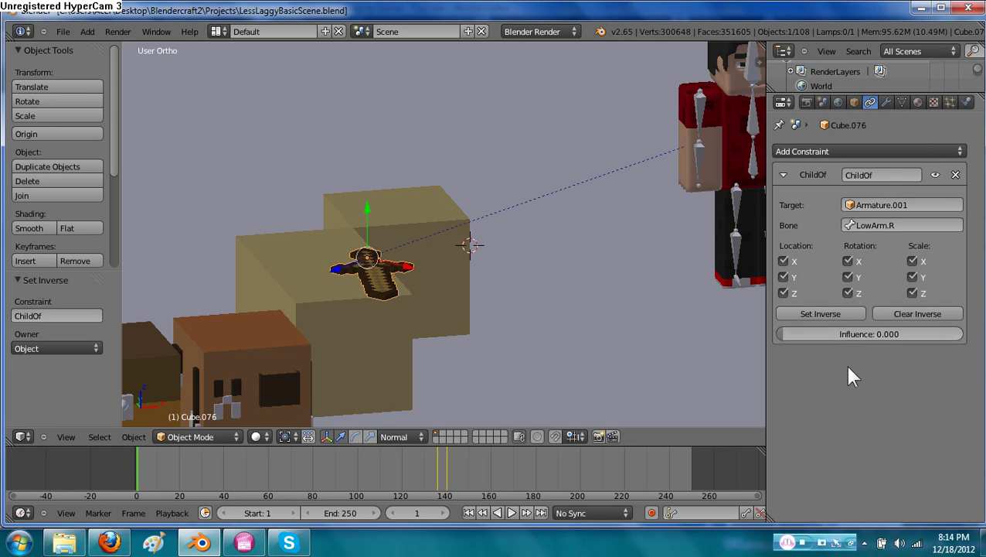
key("i")
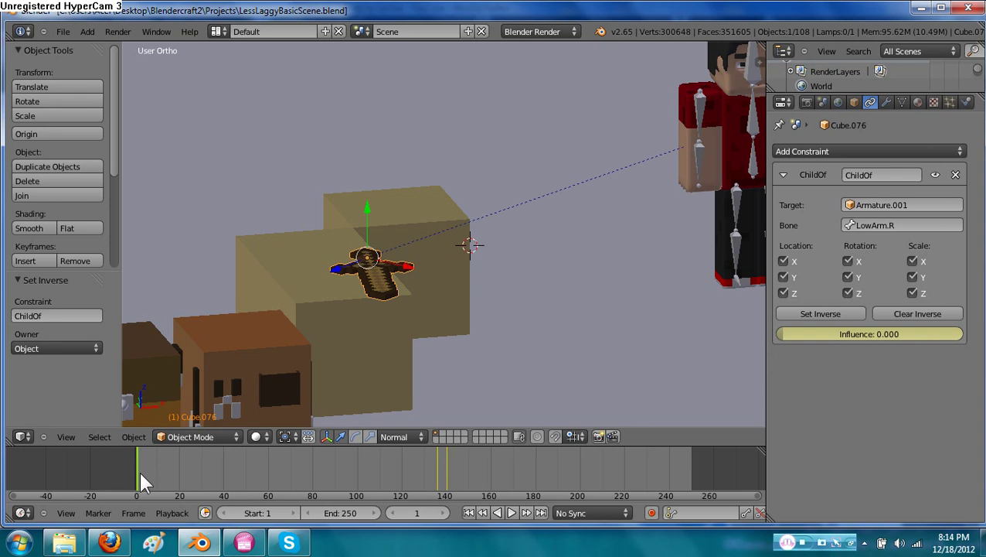
Keyframe the Child Of constraint's influence of 0 at frame 139
left_click_drag(140, 471, 449, 474)
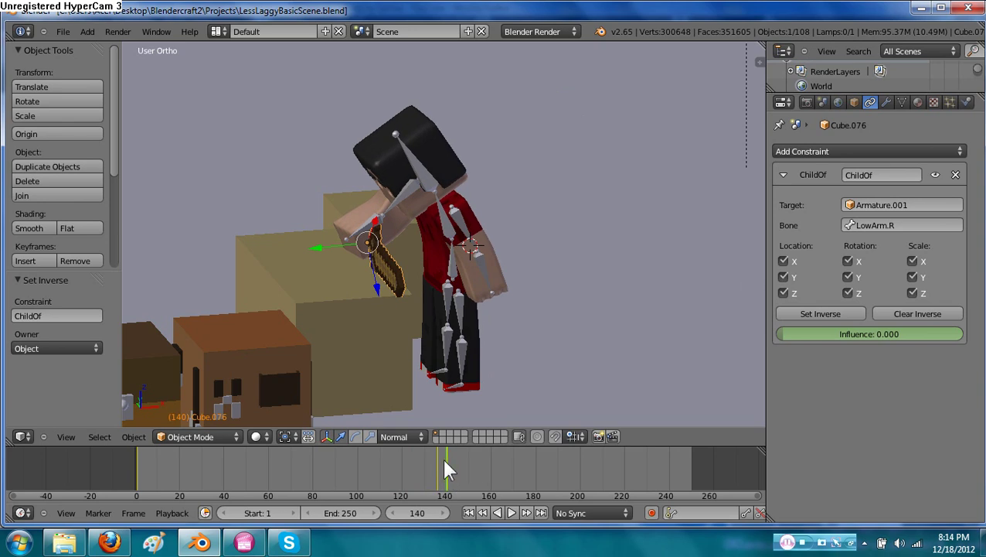
key("Left")
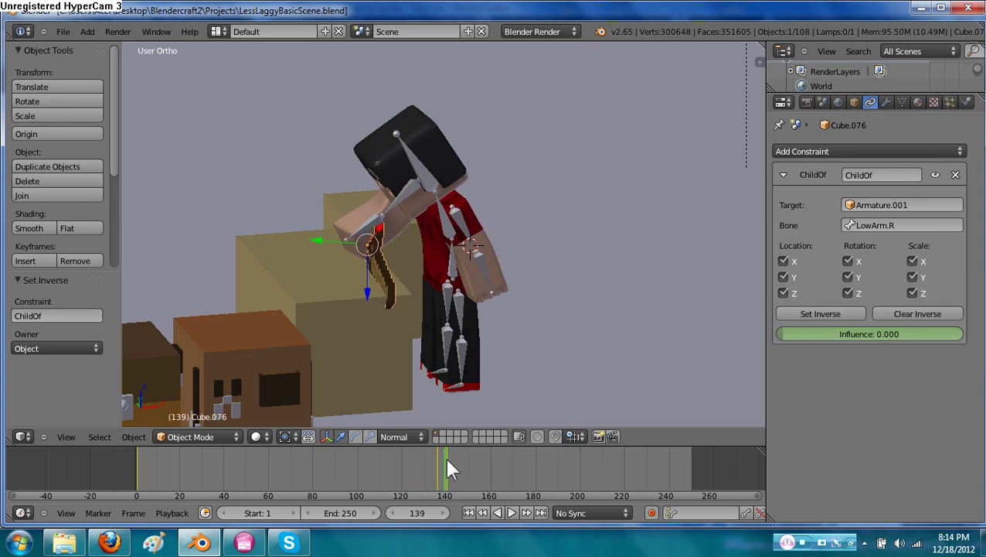
key("i")
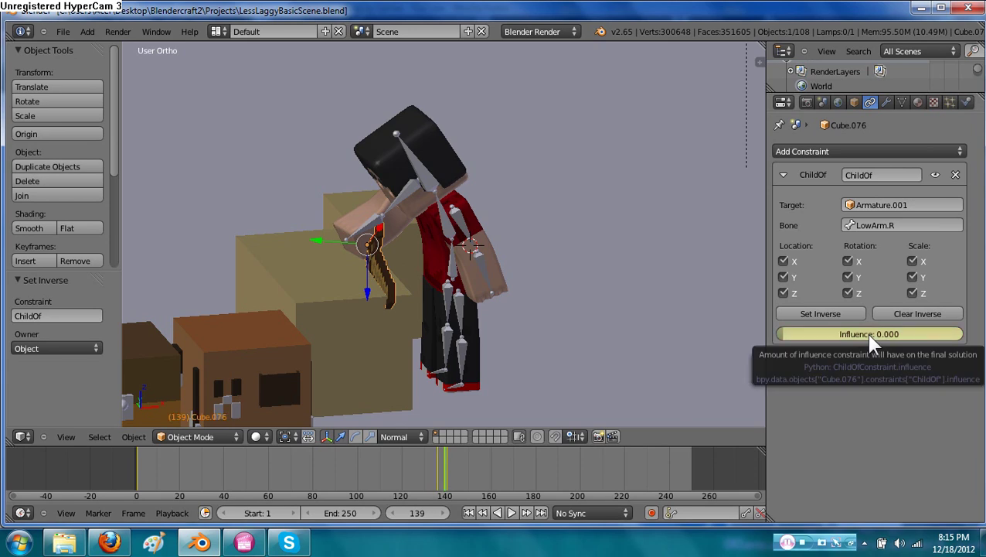
At frame 140, keyframe the Child Of constraint's influence at 1 and set its inverse again
left_click_drag(340, 469, 447, 468)
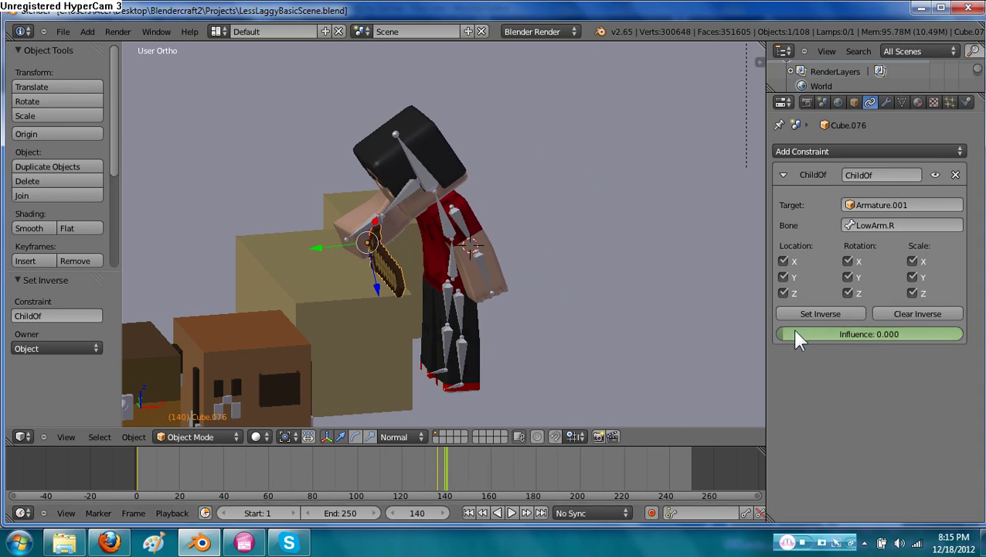
left_click_drag(794, 330, 959, 334)
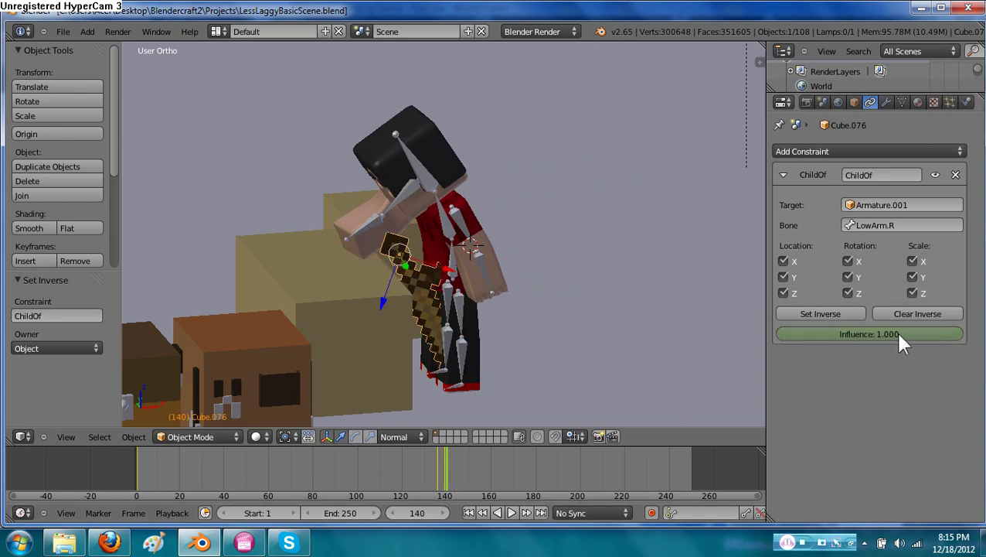
left_click(830, 313)
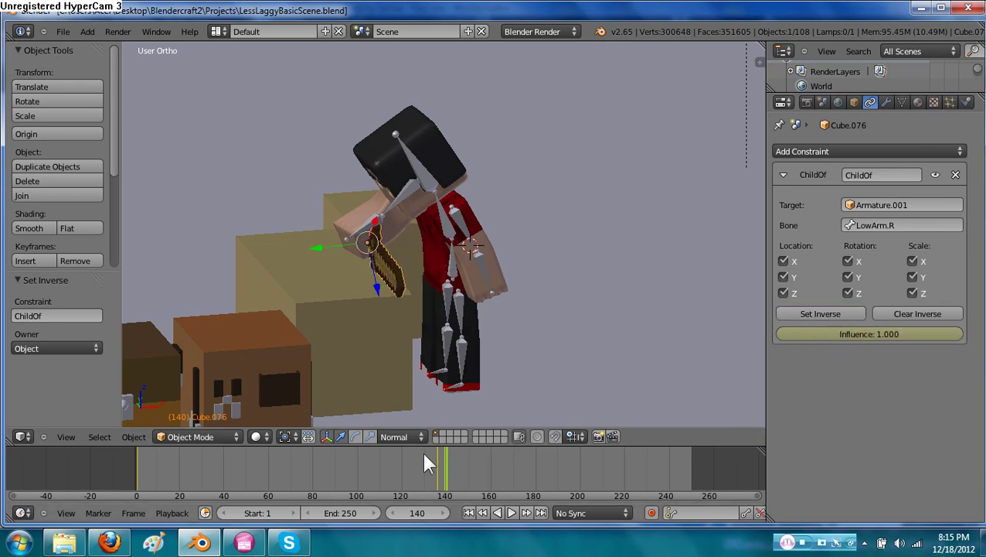
Scrub through the sword pickup up to about frame 149, compare frames 138 to 140, and inspect the sword closely at frame 140
left_click_drag(402, 475, 474, 473)
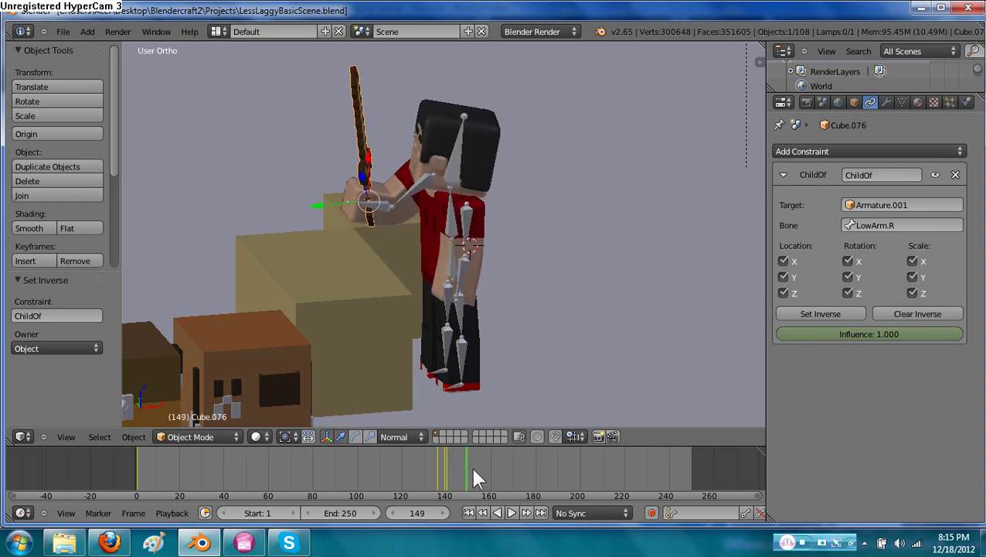
mouse_move(452, 348)
middle_mouse_down()
mouse_move(576, 344)
mouse_move(526, 337)
mouse_move(552, 361)
mouse_move(470, 349)
mouse_move(478, 340)
mouse_move(448, 344)
middle_mouse_up()
left_click_drag(482, 464, 444, 377)
key("Left")
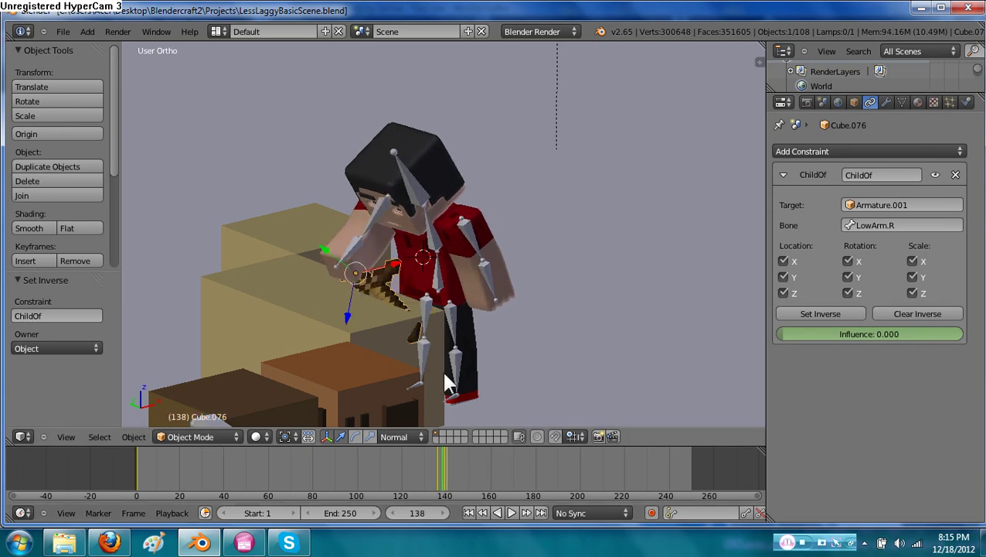
key("Right")
key("Right")
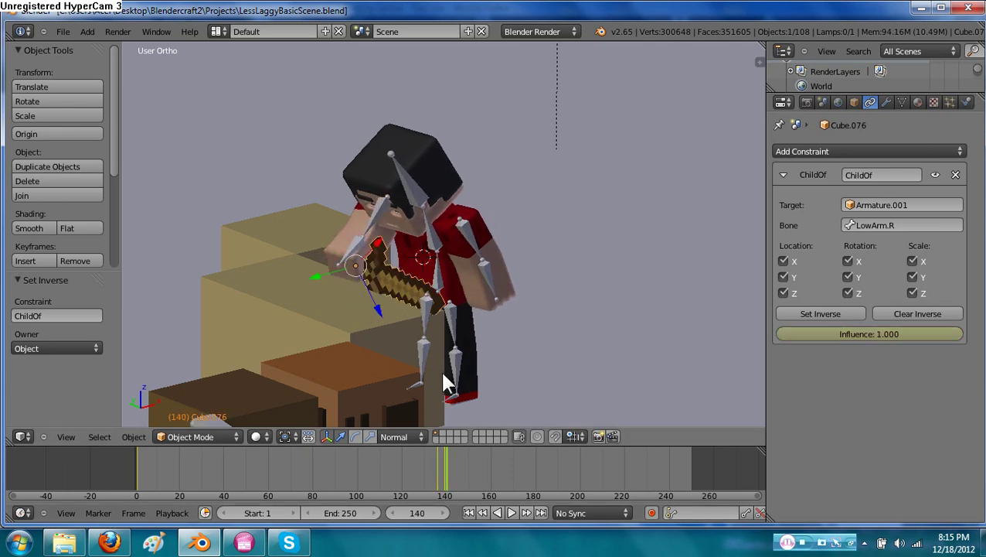
middle_click_drag(444, 370, 480, 358, "shift")
scroll(479, 359, "up", 5)
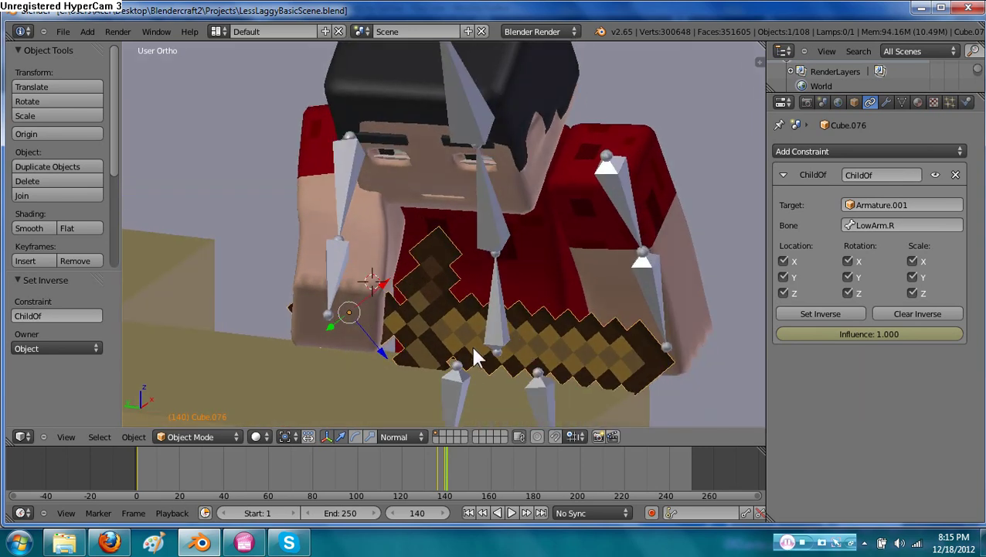
Switch the transform orientation to Global and rotate the sword in the right hand at frame 140, including about 14.5° around Z
left_click(392, 437)
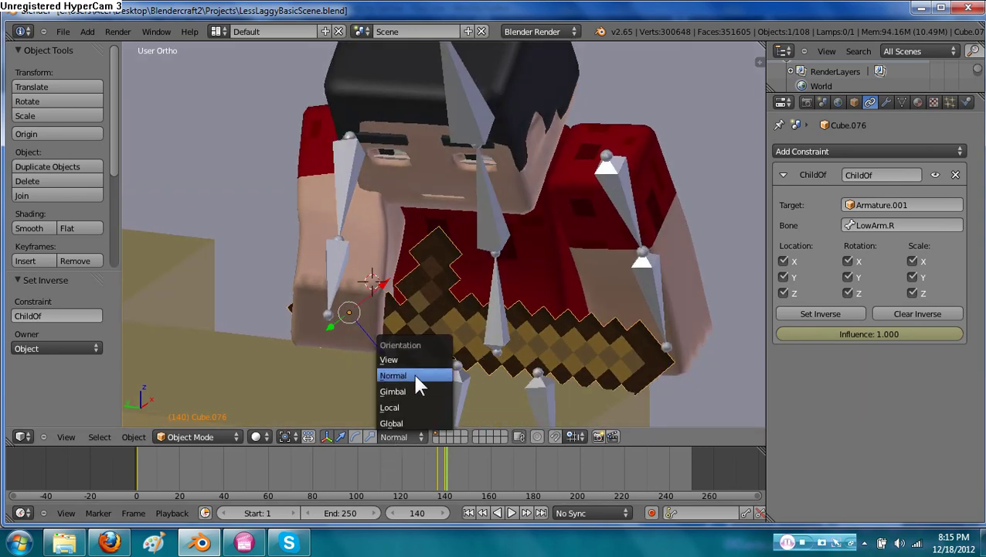
left_click(411, 422)
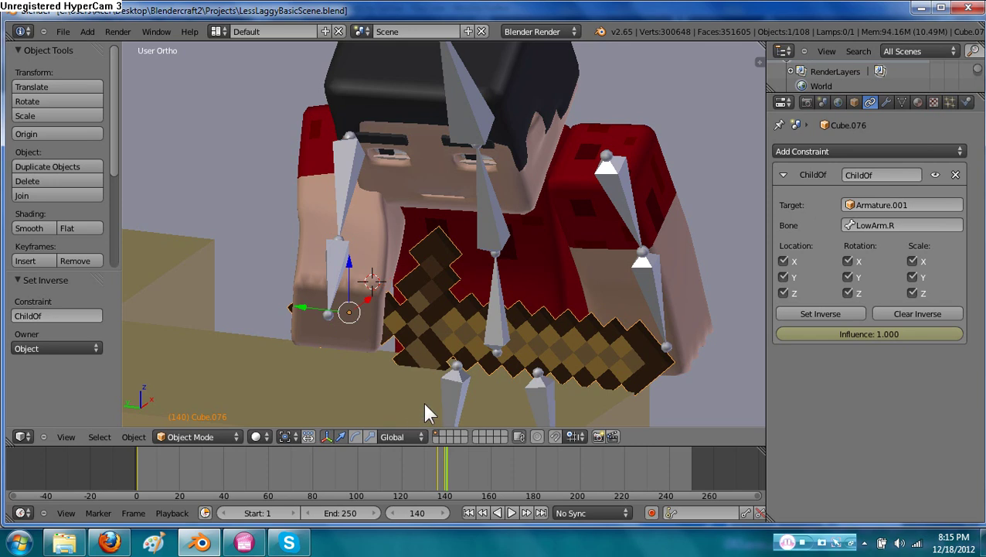
left_click(355, 436)
middle_click_drag(397, 385, 351, 350)
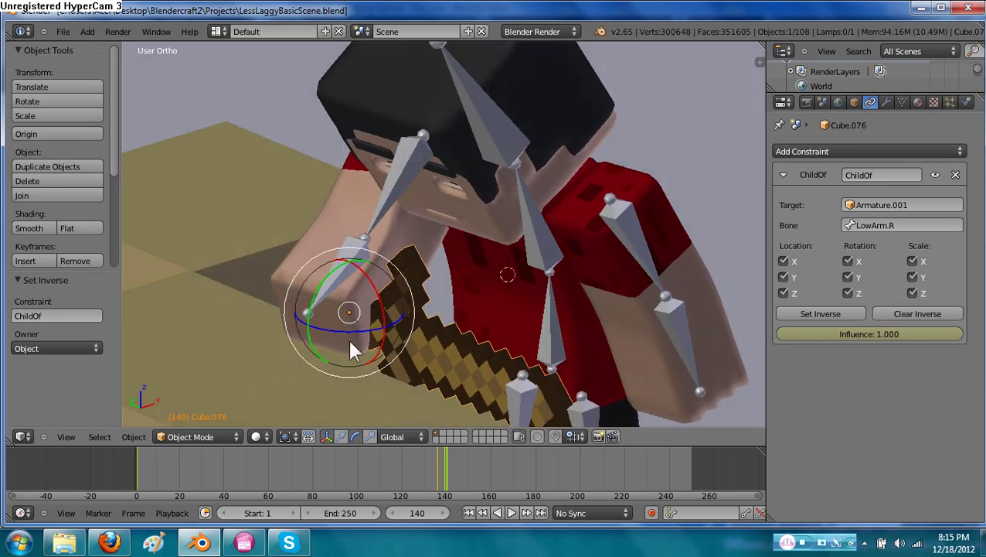
left_click_drag(325, 274, 374, 269)
middle_click_drag(479, 336, 396, 354)
left_click_drag(396, 354, 411, 340)
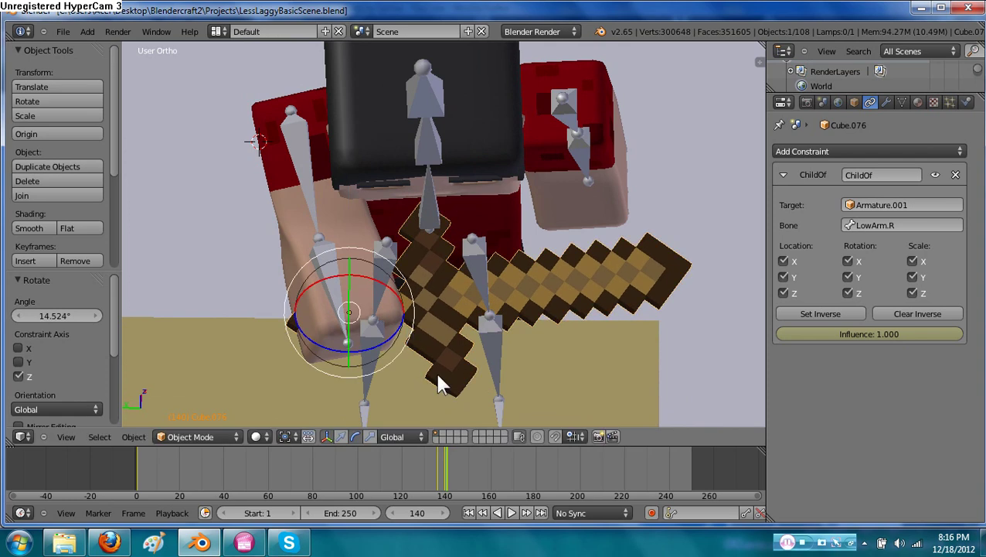
Nudge the sword along X, about 0.06 up along Z and about 0.06 along Y to fit the right hand
left_click(326, 436)
middle_click_drag(346, 410, 282, 328)
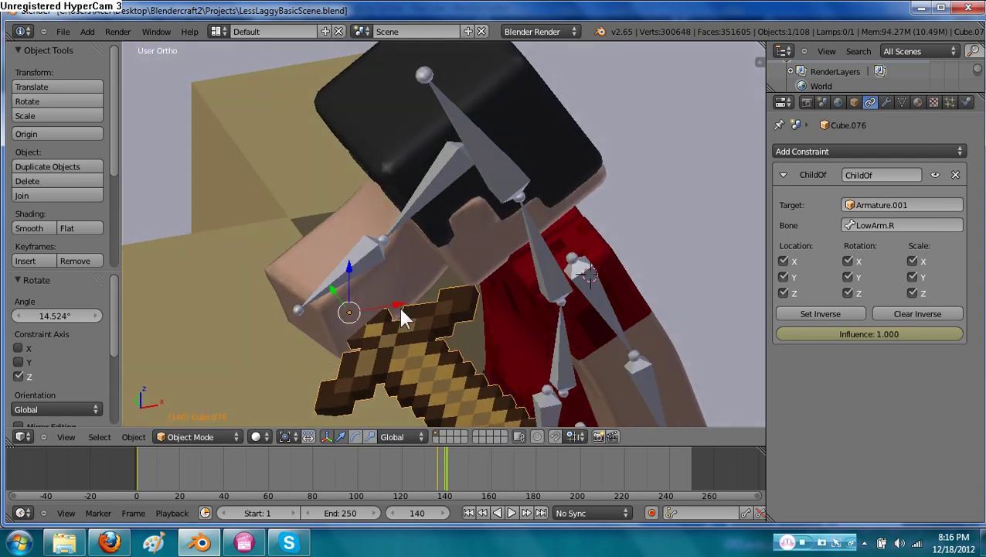
mouse_move(398, 313)
left_mouse_down()
mouse_move(407, 314)
mouse_move(390, 309)
left_mouse_up()
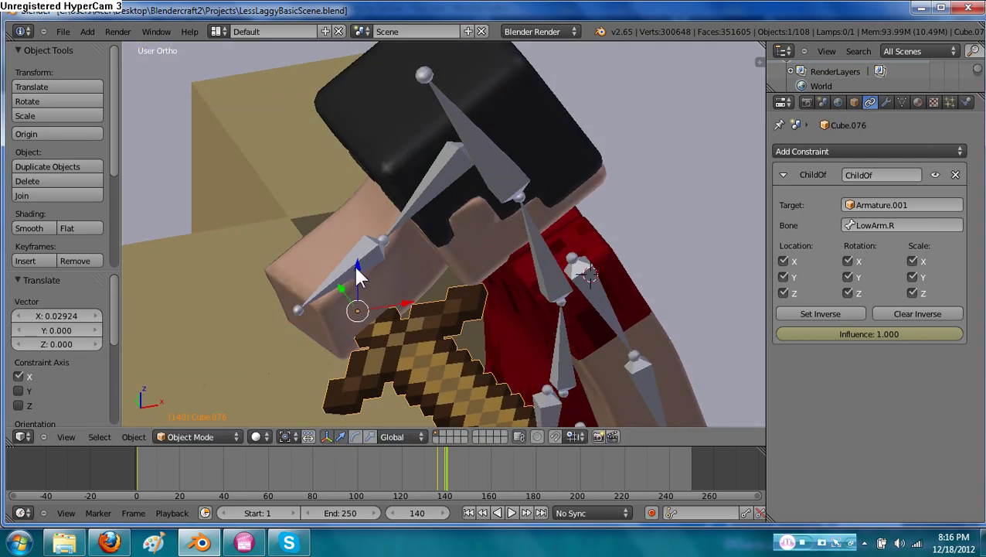
left_click_drag(358, 272, 355, 252)
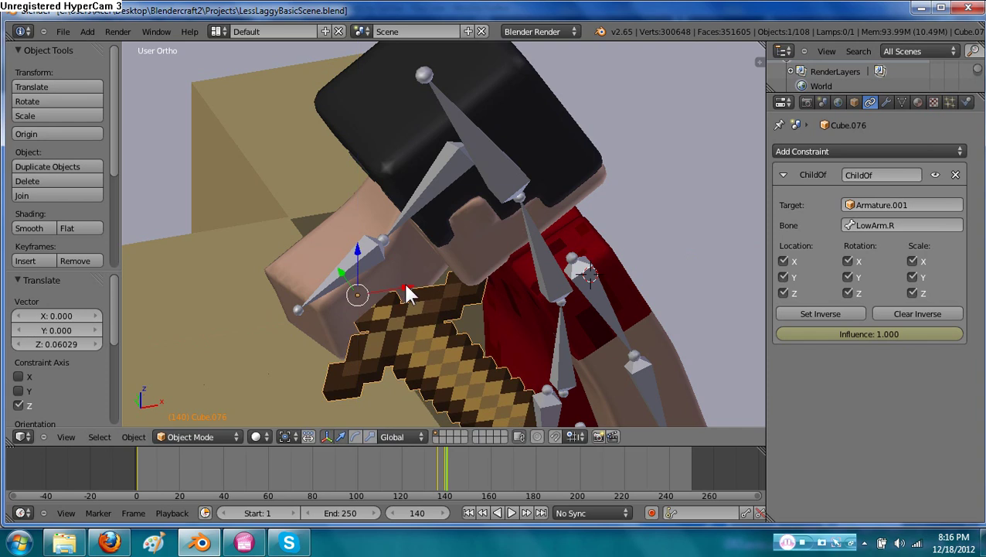
left_click_drag(405, 289, 399, 308)
middle_click_drag(401, 314, 301, 297)
left_click_drag(297, 296, 353, 314)
middle_click_drag(352, 314, 407, 341)
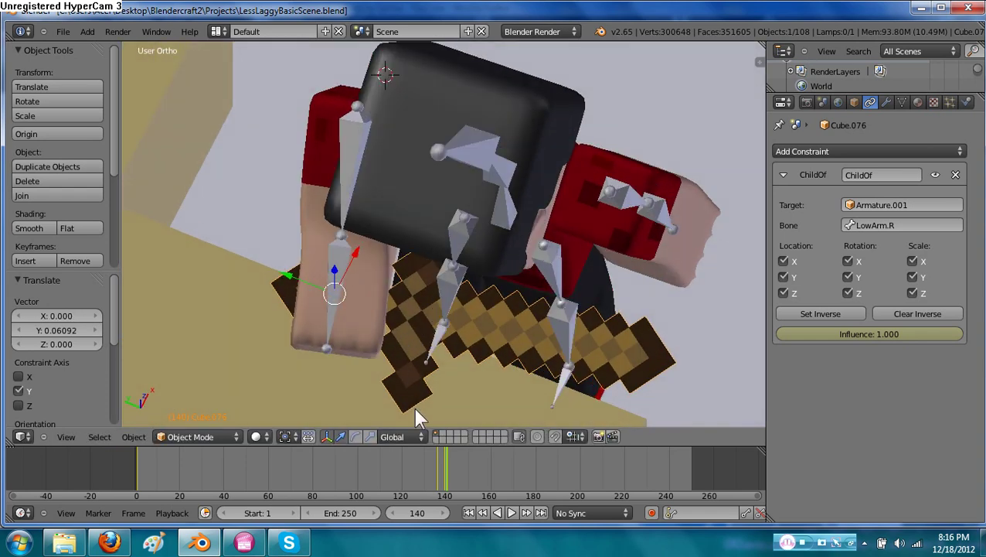
Rotate the sword a further 5.2° or so around the global Z axis
left_click(355, 436)
middle_click_drag(444, 386, 386, 313)
left_click_drag(385, 301, 401, 301)
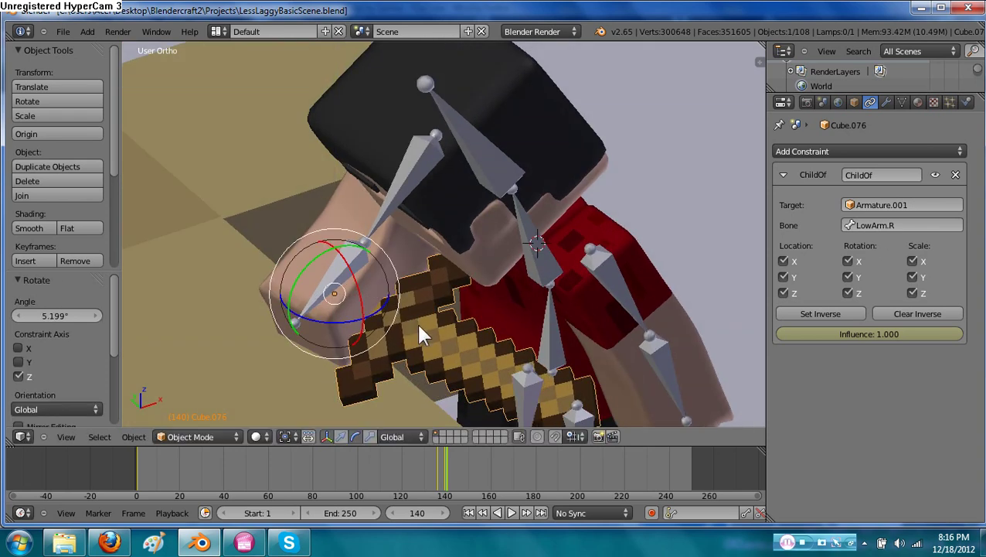
middle_click_drag(417, 328, 599, 338)
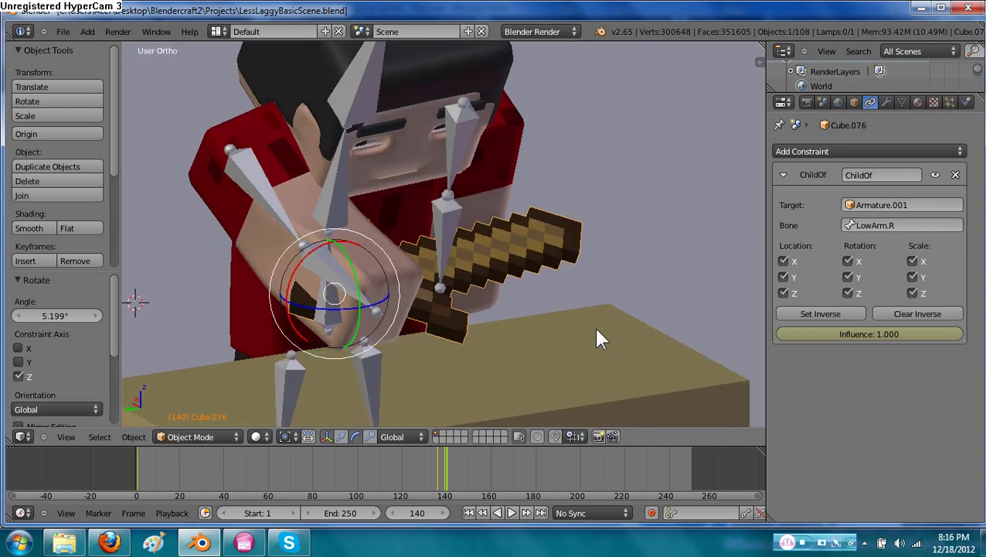
Switch back to the translate manipulator and insert a LocRotScale keyframe for the sword at frame 140
left_click(341, 437)
middle_click_drag(427, 335, 412, 338)
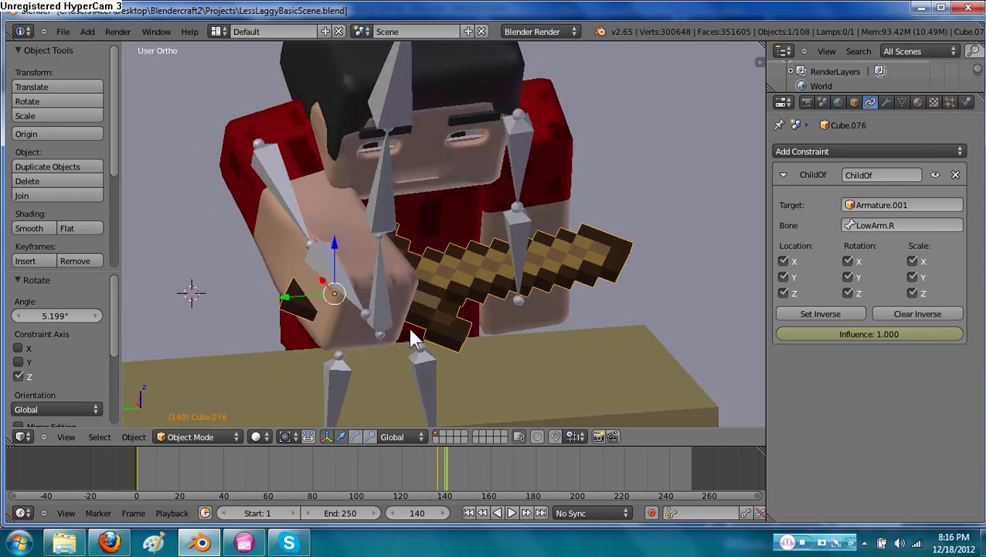
key("i")
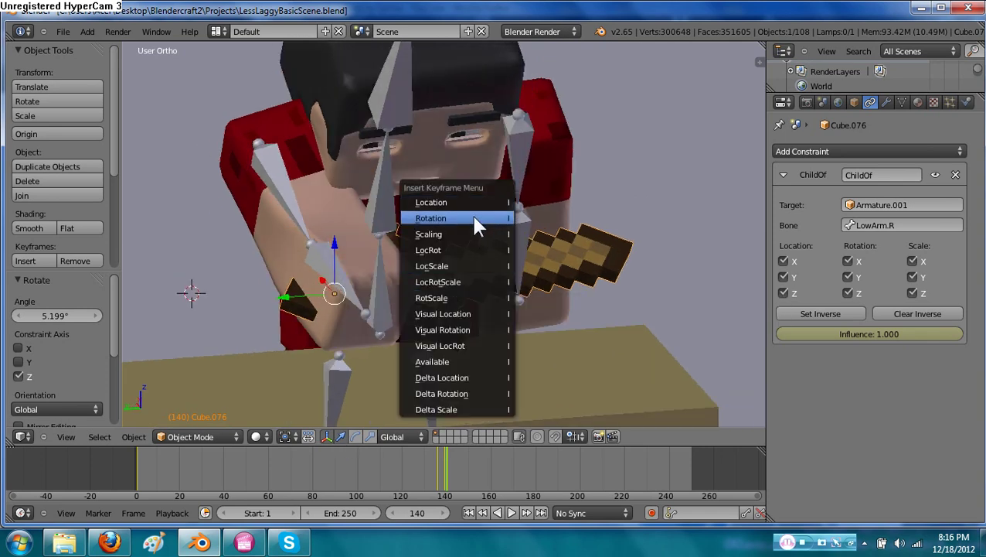
left_click(459, 290)
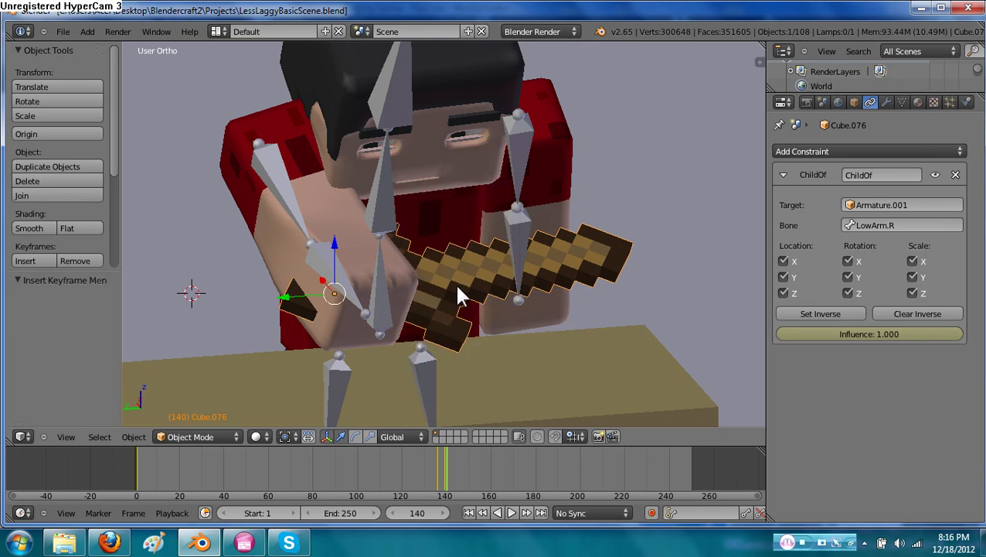
Step through the animation around frames 137 to 144 and on to frame 202, checking how the sword follows the right arm
middle_click_drag(530, 334, 451, 367)
key("Left")
key("Left")
key("Left")
key("Left")
key("Left")
key("Left")
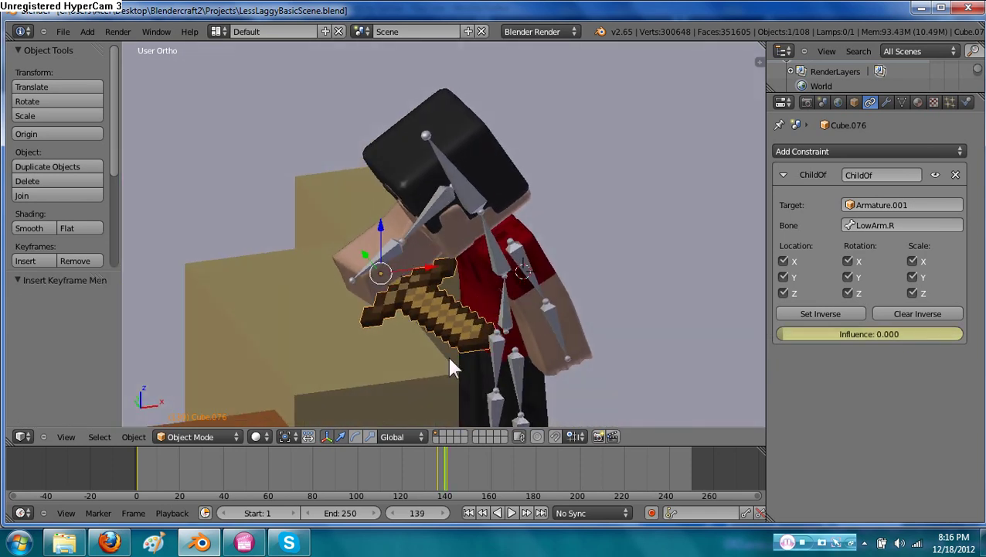
key("Right")
key("Right")
key("Right")
key("Right")
key("Right")
key("Right")
key("Right")
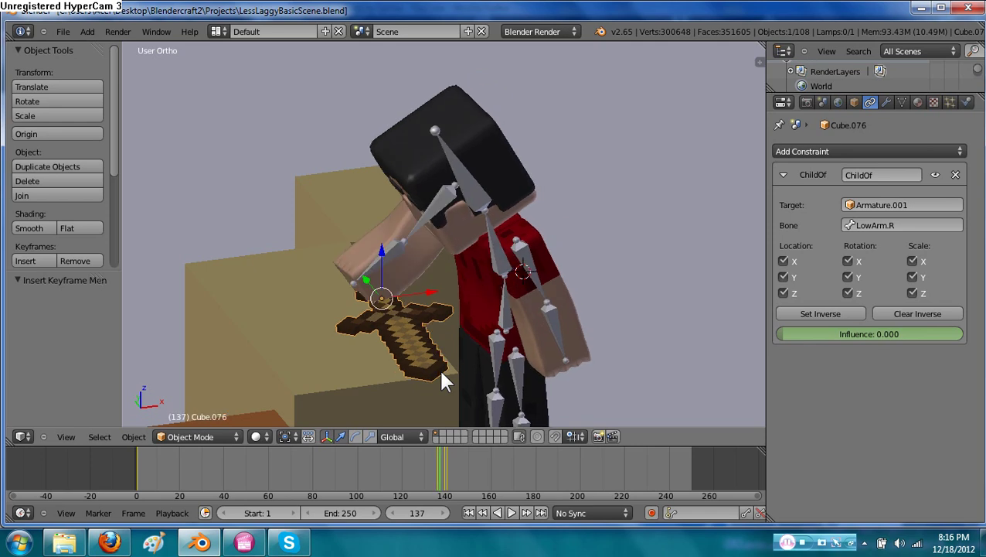
key("Right")
key("Right")
key("Right")
key("Right")
key("Right")
key("Right")
key("Right")
key("Right")
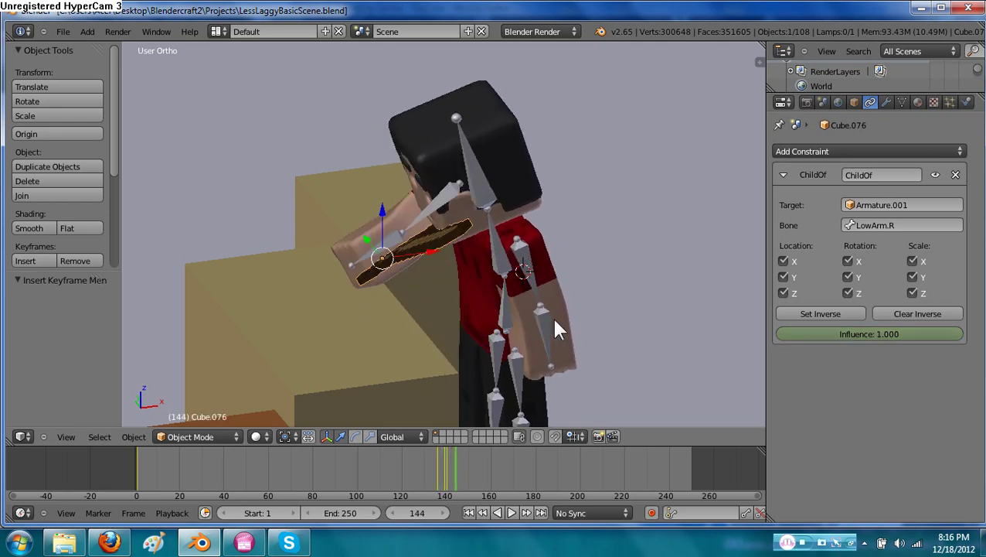
scroll(556, 324, "down", 2)
key("Right")
key("Right")
key("Right")
key("Right")
key("Right")
key("Right")
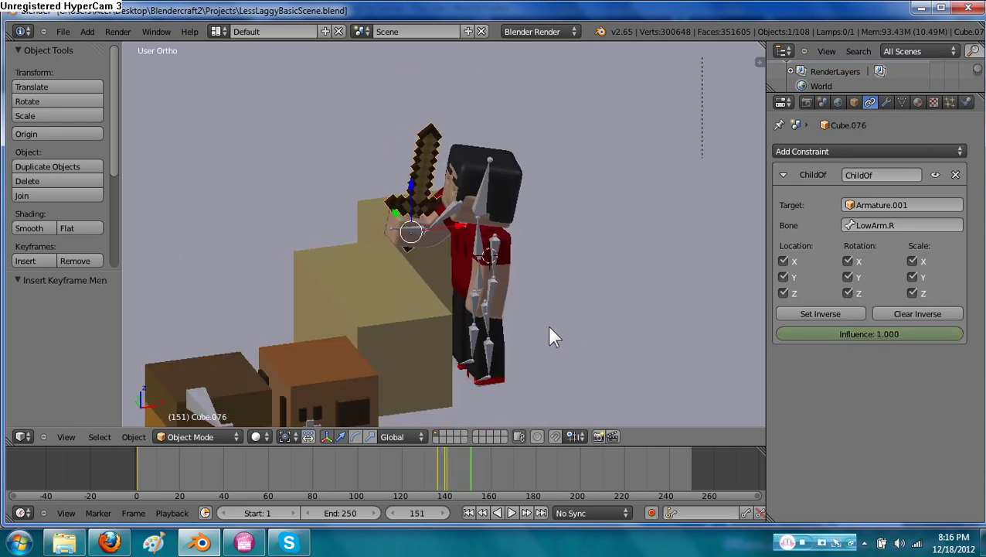
key("Right")
key("Right")
key("Right")
key("Right")
key("Right")
key("Right")
key("Right")
key("Right")
key("Right")
key("Right")
key("Right")
key("Right")
key("Right")
key("Right")
key("Right")
key("Right")
key("Right")
key("Right")
key("Right")
key("Right")
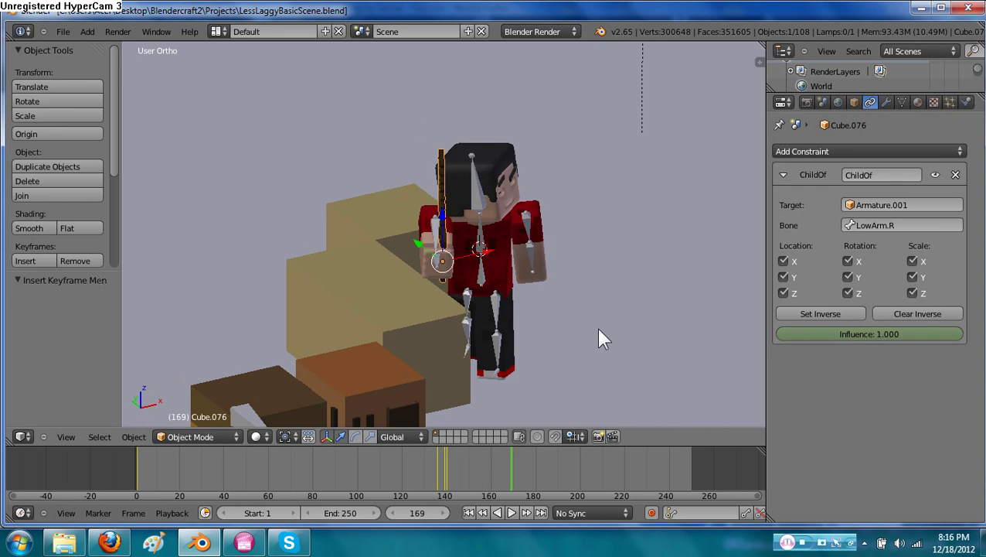
key("Right")
key("Right")
key("Right")
key("Right")
key("Right")
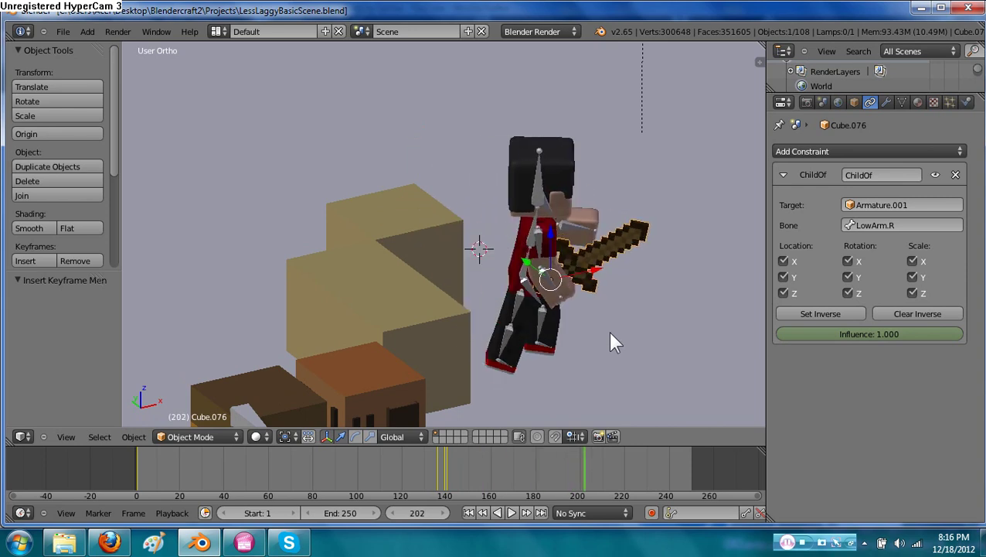
Go to frame 193 and keyframe the Child Of constraint's influence at 1
scroll(534, 337, "down", 3)
middle_click_drag(487, 331, 502, 356)
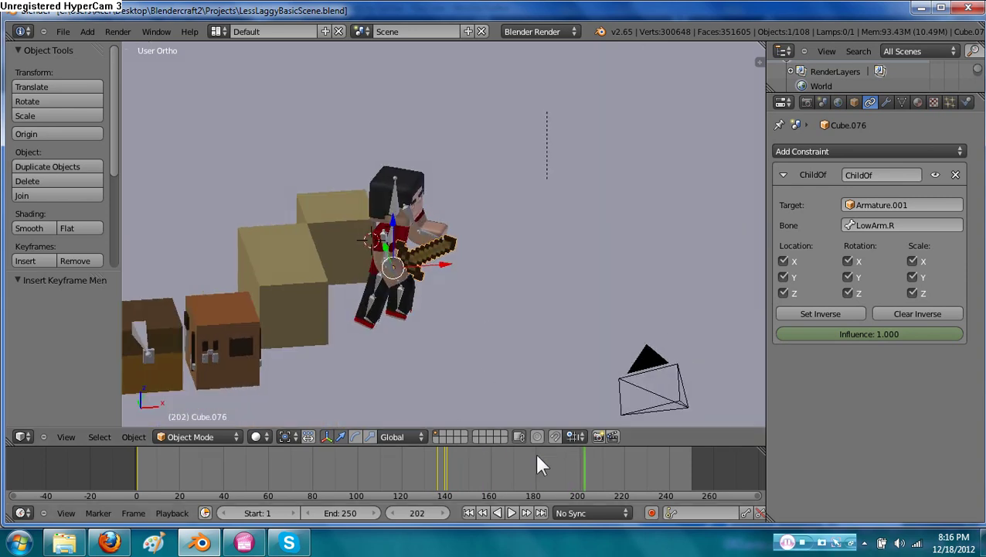
left_click_drag(592, 467, 565, 467)
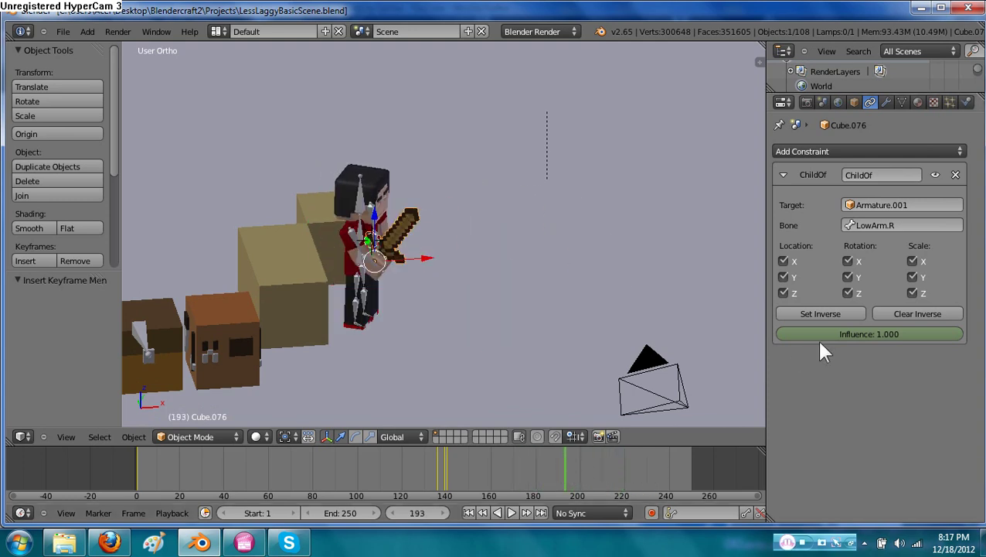
key("i")
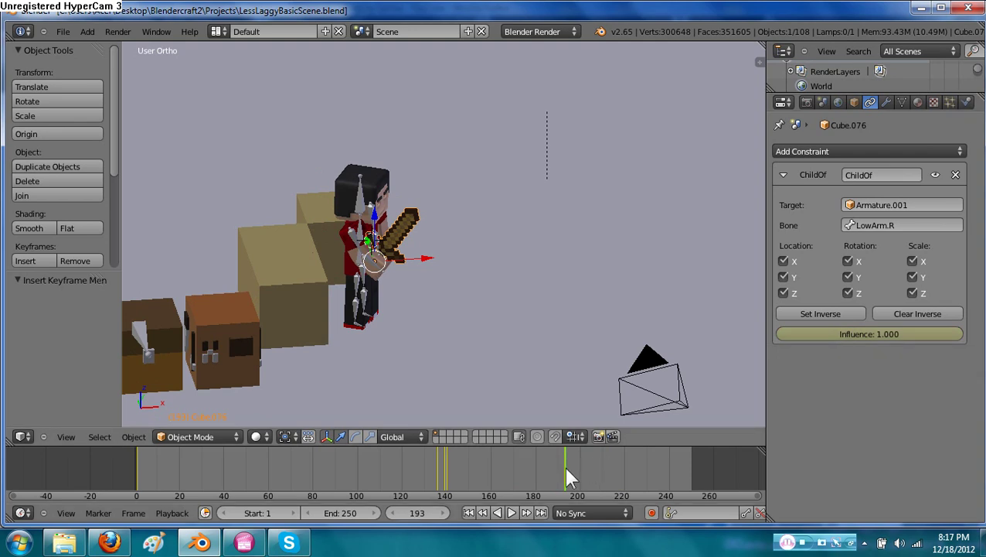
At frame 210, set the Child Of constraint's influence to 0 and keyframe it
left_click_drag(564, 466, 579, 463)
left_click_drag(593, 475, 602, 473)
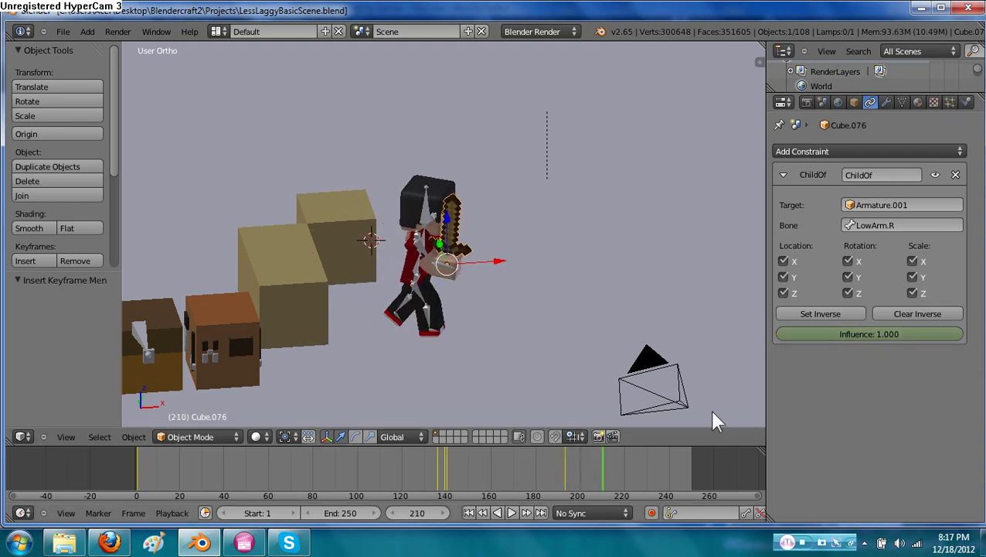
left_click_drag(938, 336, 724, 335)
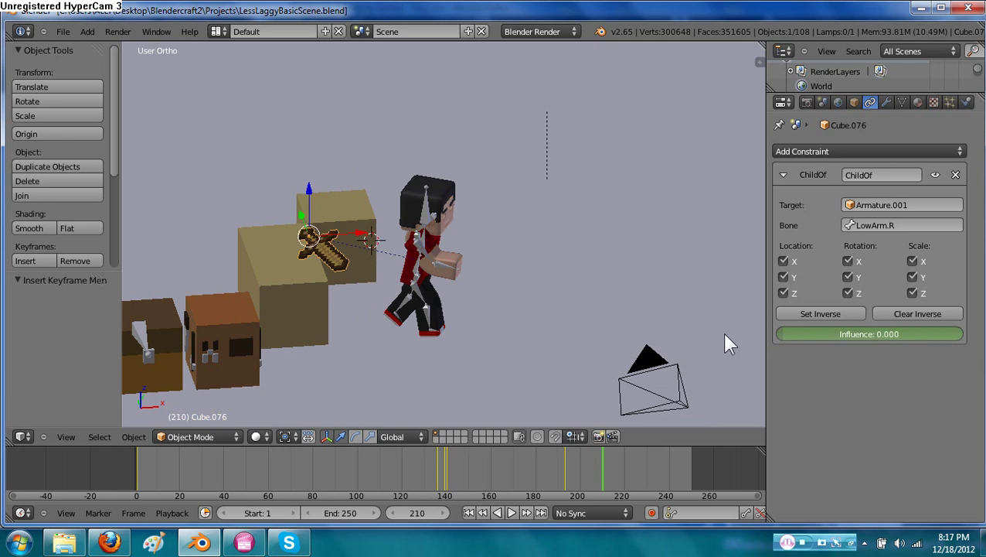
key("i")
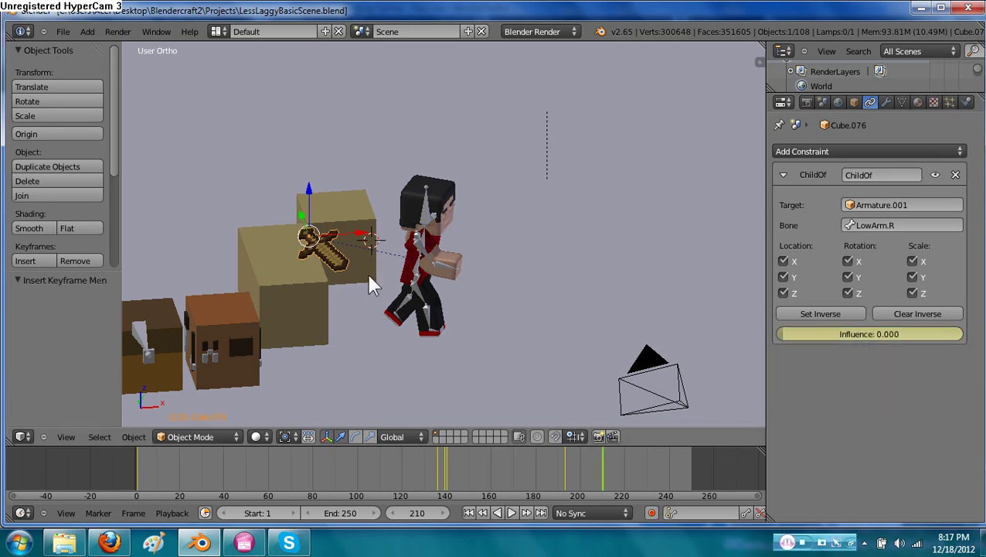
left_click_drag(554, 466, 603, 469)
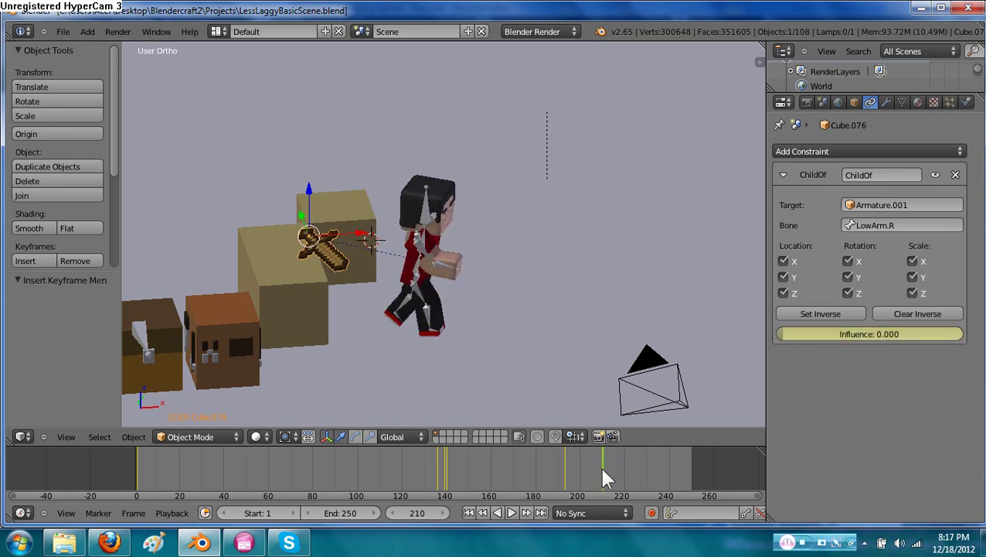
Move the sword in front of the character, about 1.1 down and 1.6 along negative Y, and insert a LocRotScale keyframe at frame 210
left_click_drag(356, 235, 552, 235)
left_click_drag(507, 178, 497, 245)
middle_click_drag(497, 245, 535, 289)
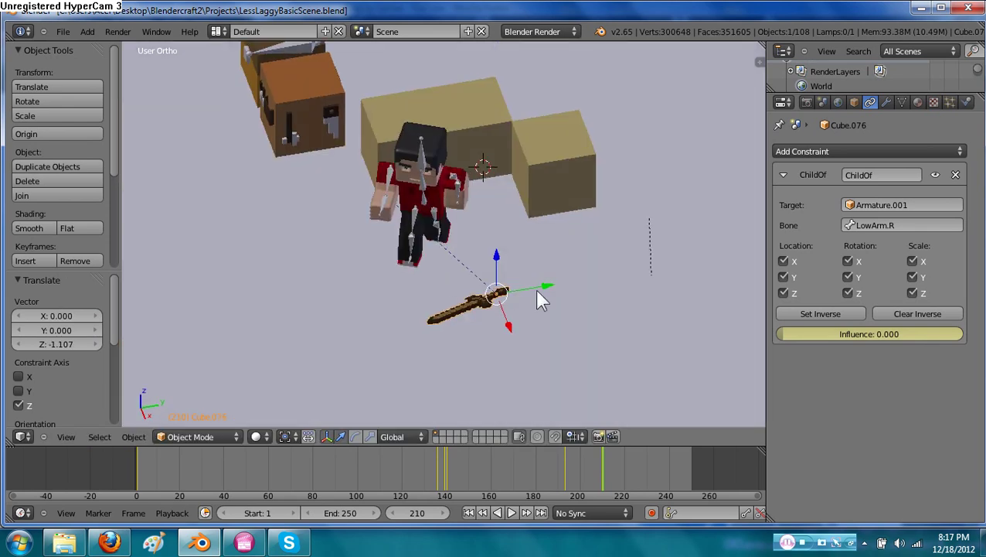
left_click_drag(535, 289, 426, 296)
key("i")
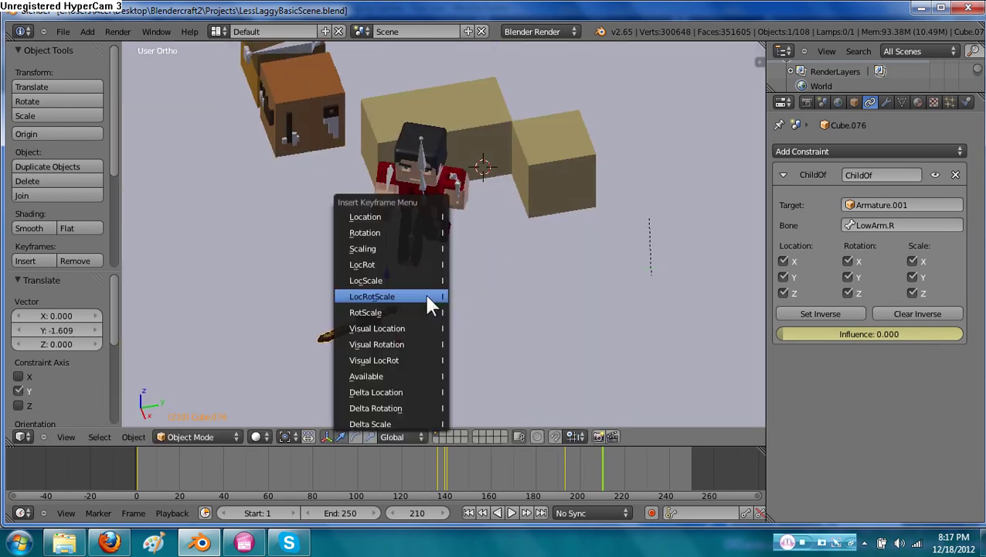
left_click(423, 292)
Scrub back to frame 170 to check the sword, and undo its last LocRotScale keyframe and the moves made at frame 210
middle_click_drag(408, 320, 560, 276)
left_click_drag(600, 464, 514, 473)
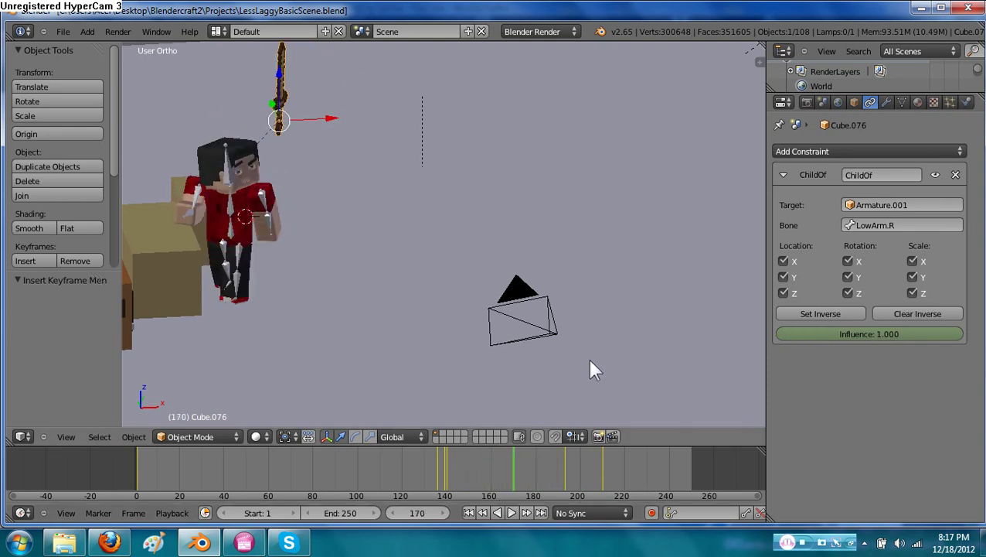
key("ctrl+z")
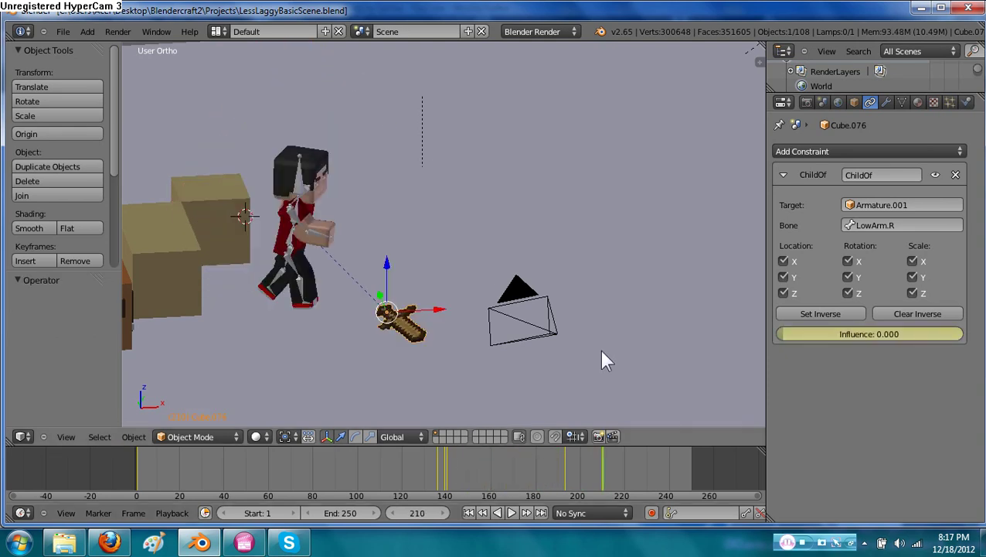
key("ctrl+z")
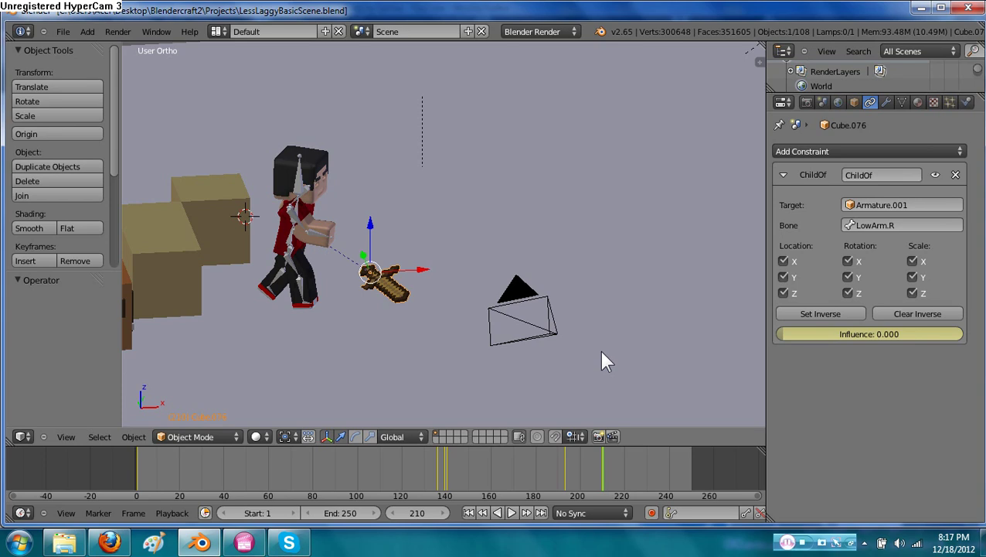
key("ctrl+z")
key("ctrl+z")
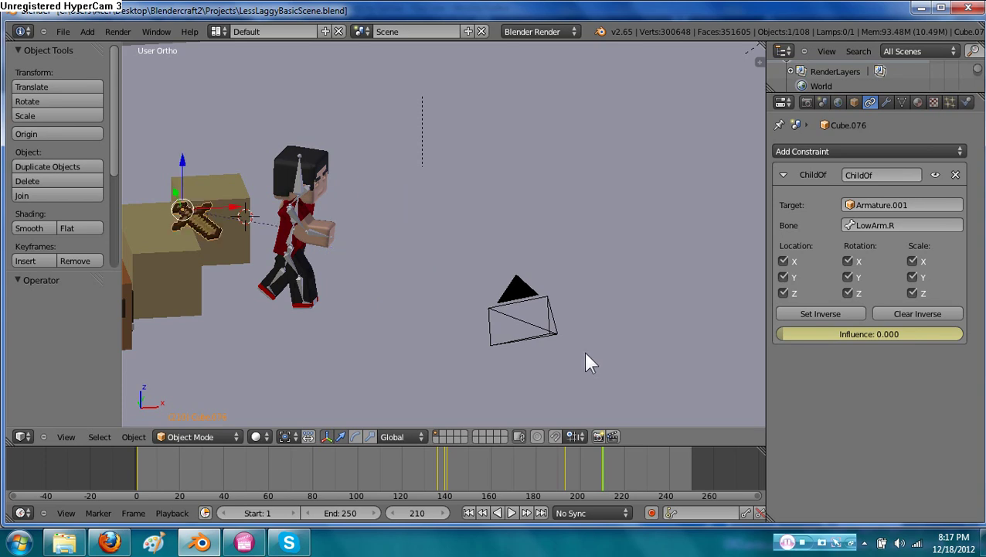
Scrub through the frames around the sword's release and return to frame 210
middle_click_drag(294, 331, 425, 333, "shift")
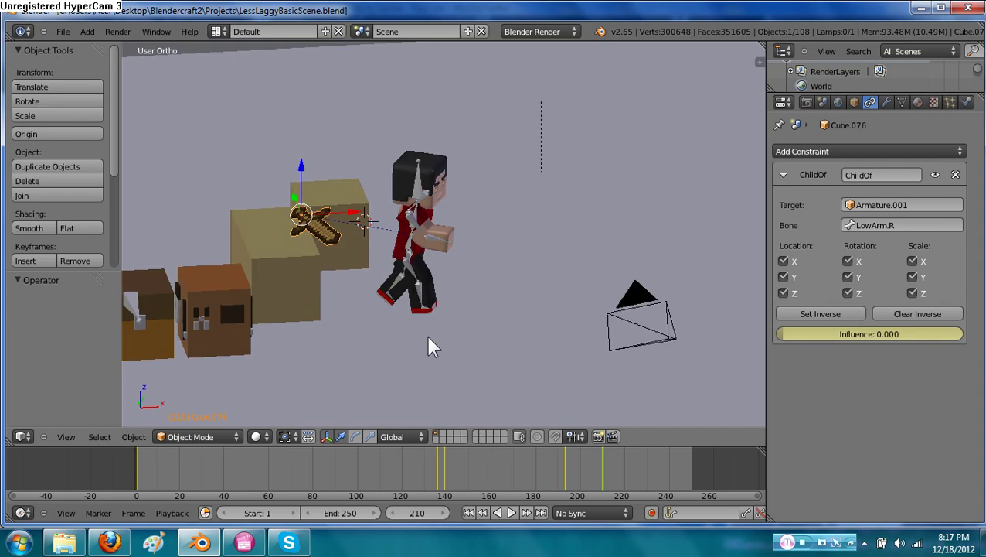
mouse_move(580, 479)
left_mouse_down()
mouse_move(570, 478)
mouse_move(605, 483)
left_mouse_up()
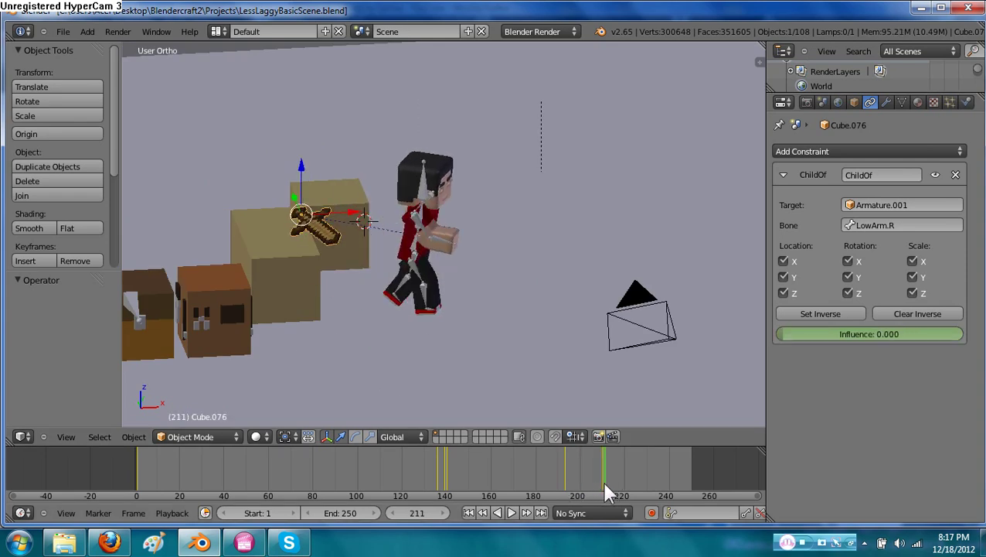
key("Left")
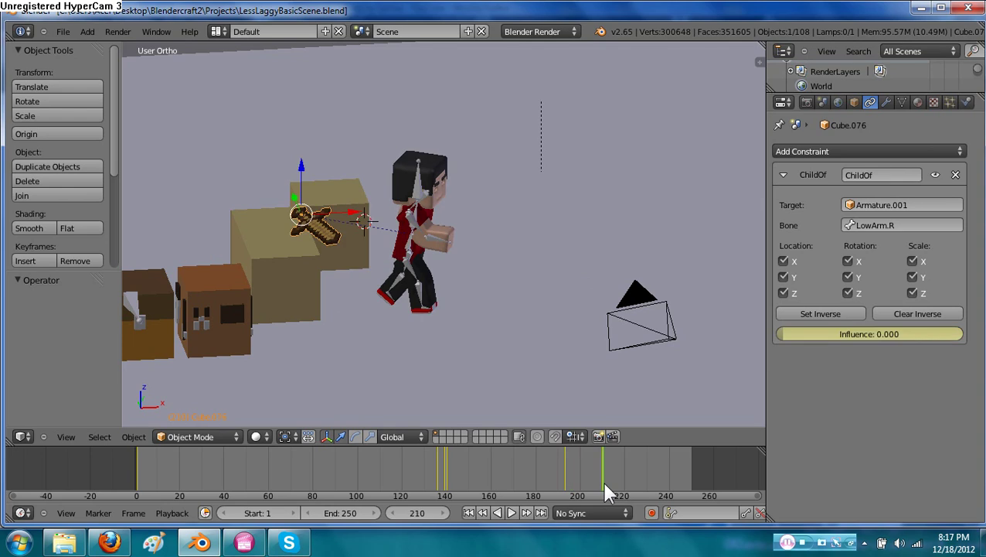
Undo the influence keyframe at frame 210, and insert a keyframe for the sword's transforms at frame 209
key("ctrl+z")
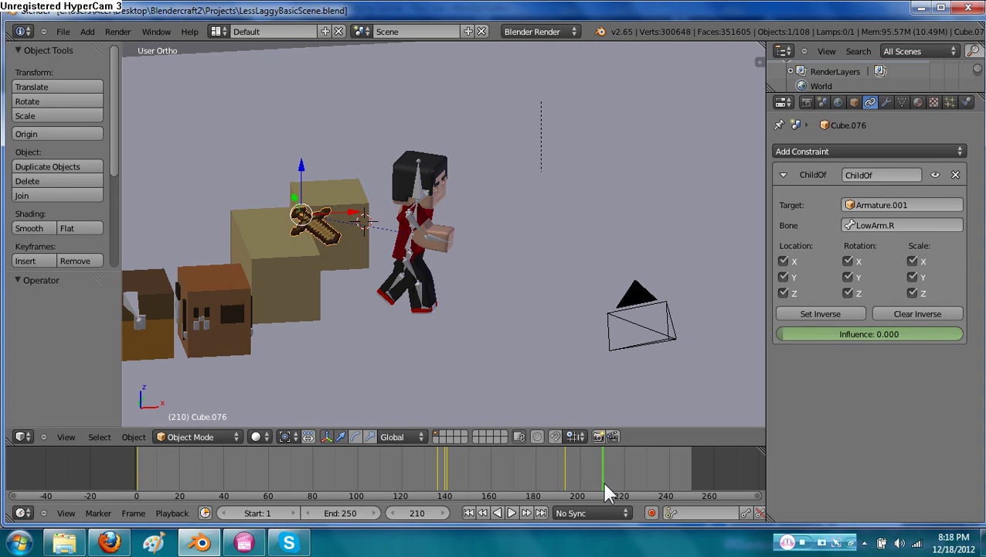
key("Left")
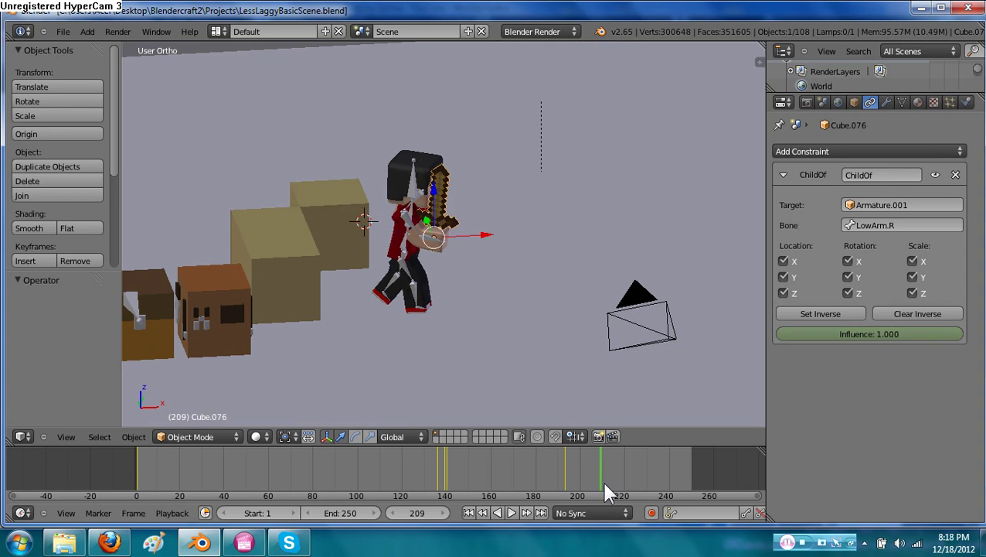
key("i")
left_click(443, 207)
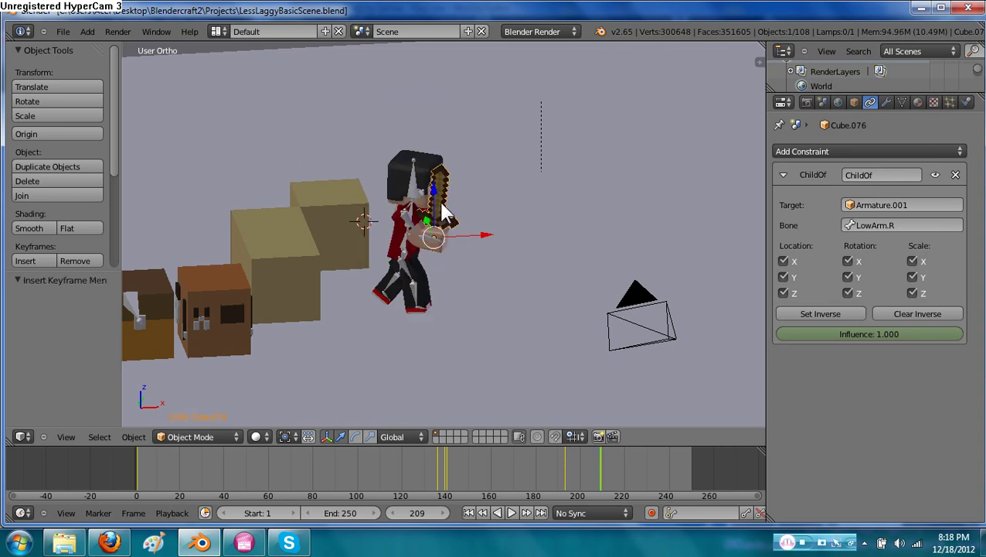
At frame 210, set the Child Of influence to 0 and move the sword 2.25 along X and about 1.14 down
key("Right")
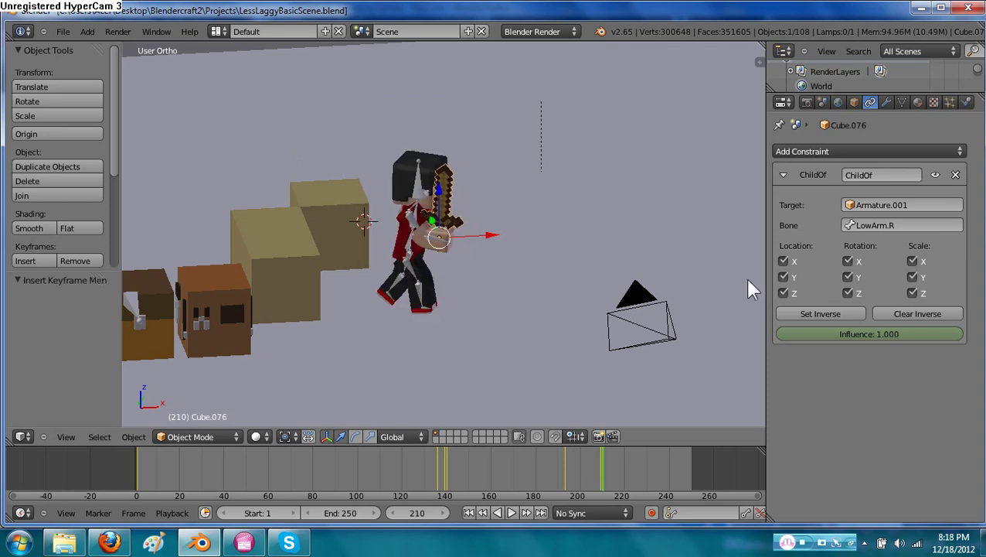
left_click_drag(964, 340, 775, 333)
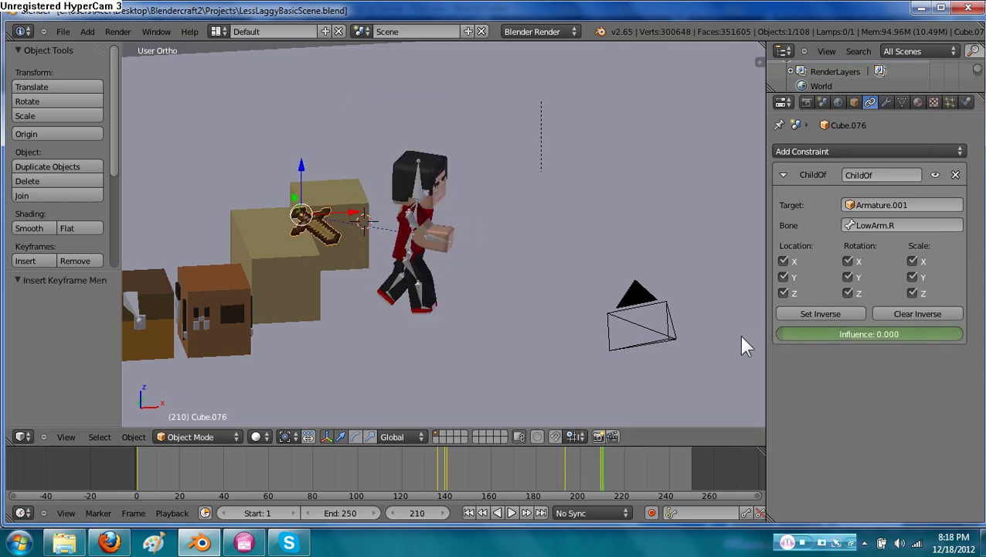
key("g")
key("x")
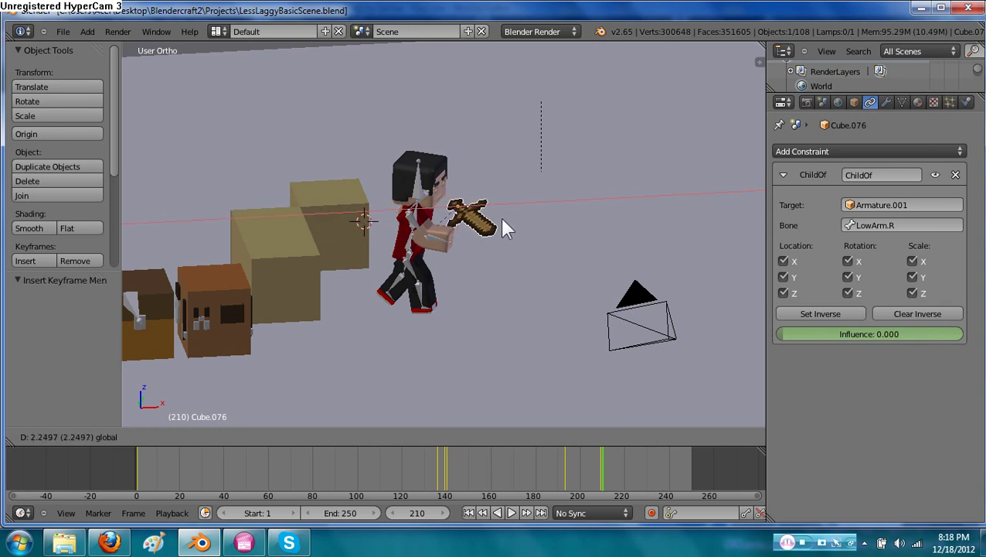
left_click(500, 217)
key("g")
key("z")
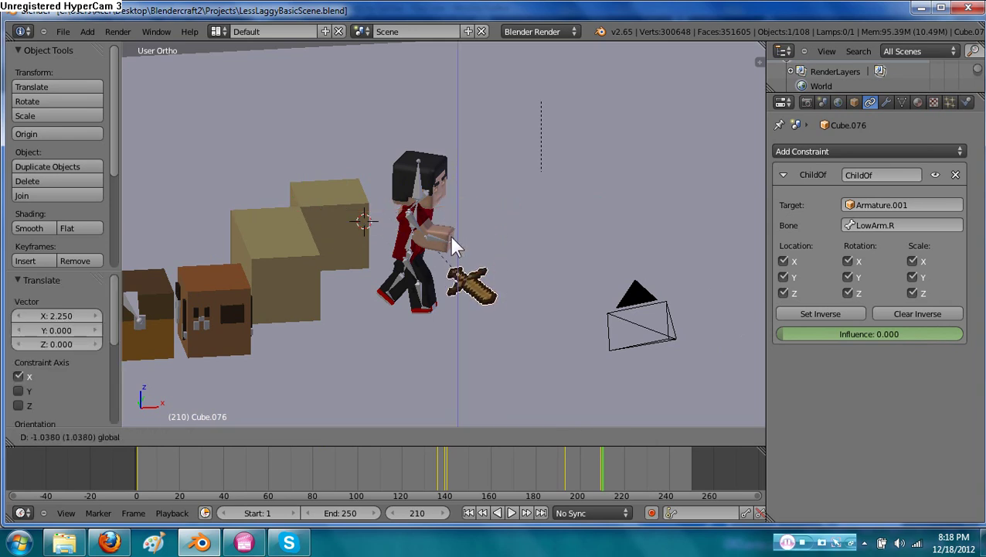
left_click(452, 244)
Shift the sword along Y and about 0.36 along X, and keyframe its transforms and the constraint influence at frame 210
key("g")
key("y")
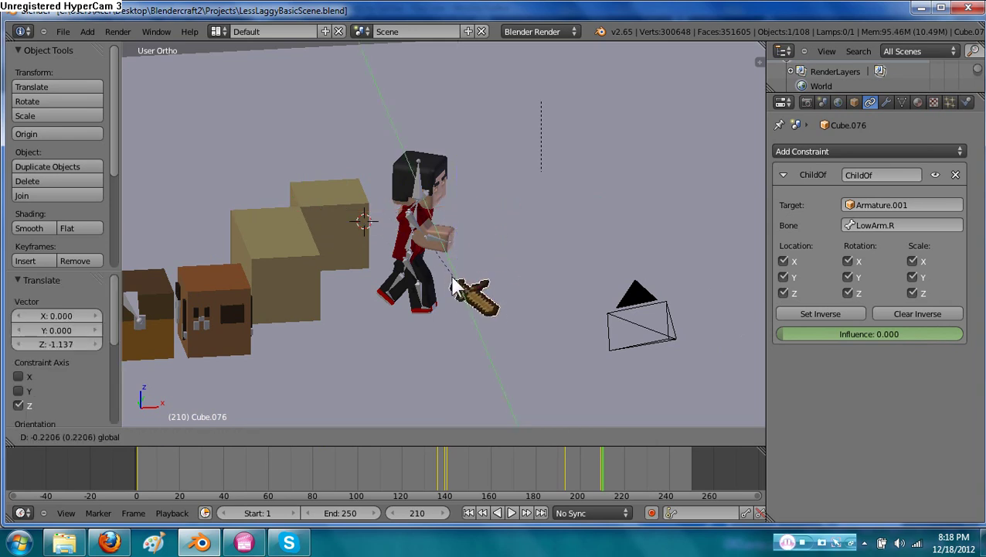
left_click(513, 296)
key("g")
key("x")
left_click(538, 296)
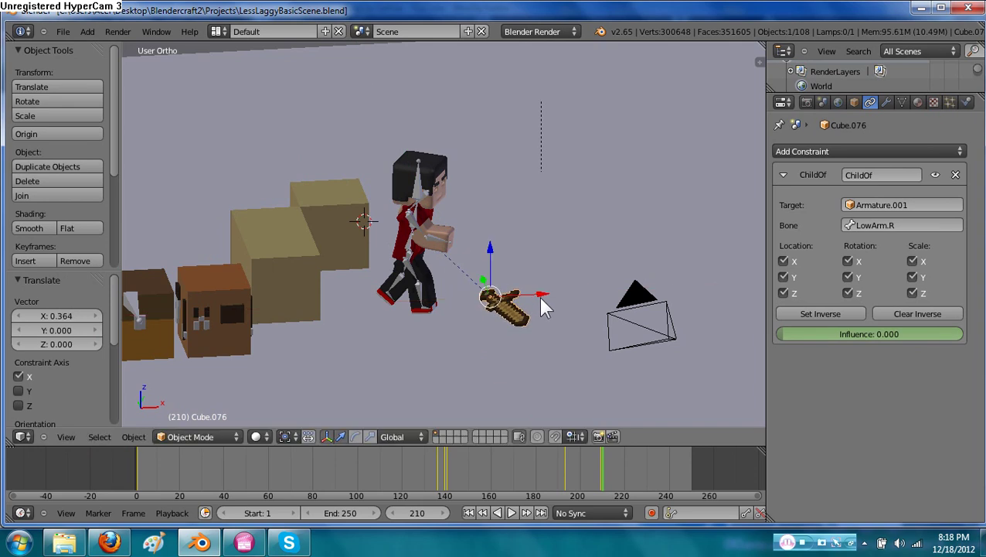
key("i")
left_click(534, 296)
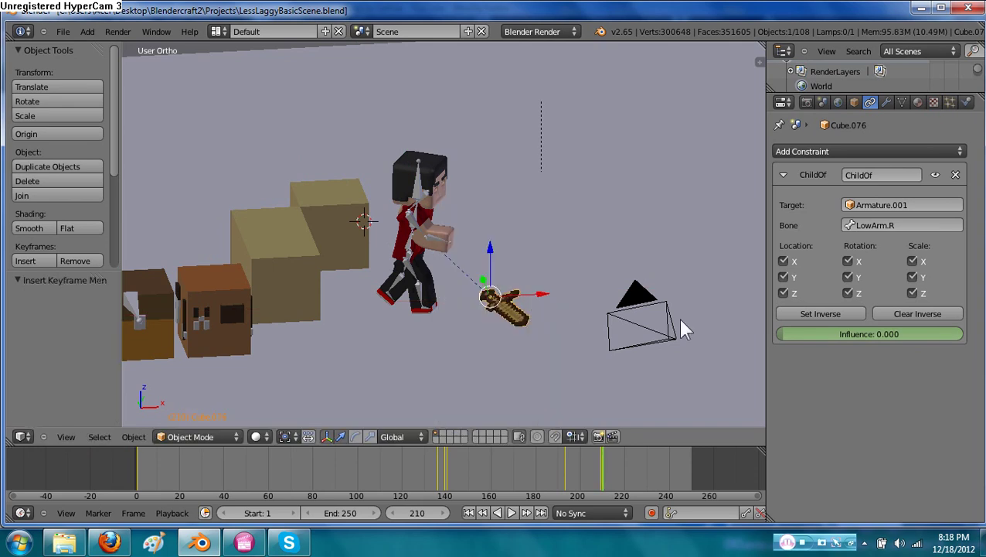
key("i")
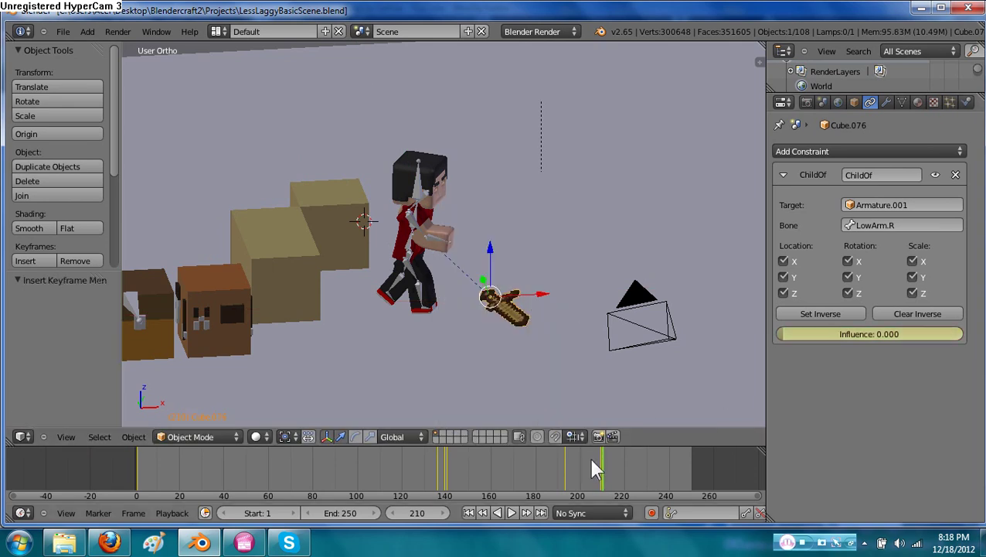
Step back to frame 191 and forward to frame 214 to check the sword's release, ending at frame 210
key("Left")
key("Right")
key("Left")
key("Left")
key("Left")
key("Left")
key("Left")
key("Left")
key("Left")
key("Left")
key("Left")
key("Left")
key("Left")
key("Left")
key("Left")
key("Left")
key("Left")
key("Left")
key("Left")
key("Left")
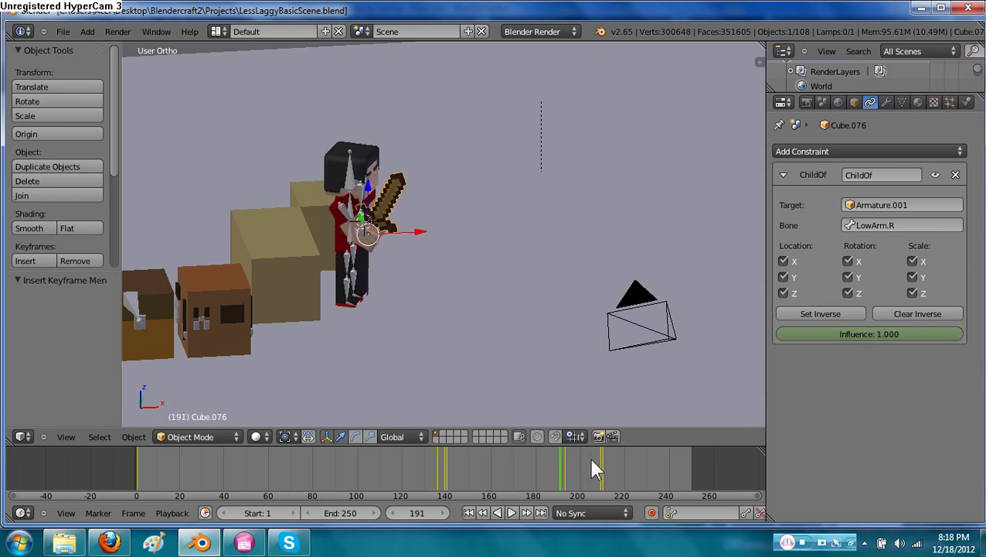
key("Right")
key("Right")
key("Right")
key("Right")
key("Right")
key("Right")
key("Right")
key("Right")
key("Right")
key("Right")
key("Right")
key("Right")
key("Right")
key("Right")
key("Right")
key("Right")
key("Right")
key("Right")
key("Right")
key("Right")
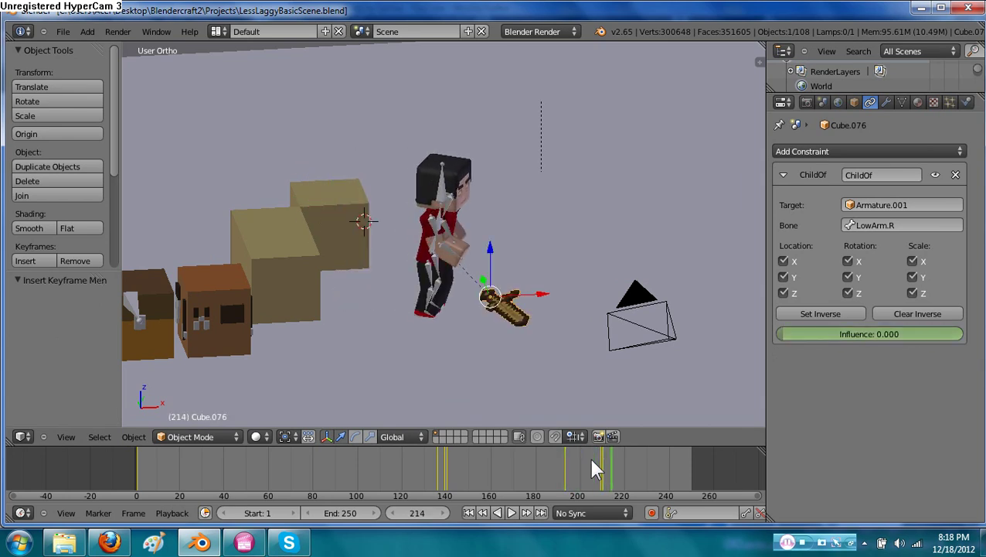
key("Left")
key("Left")
key("Left")
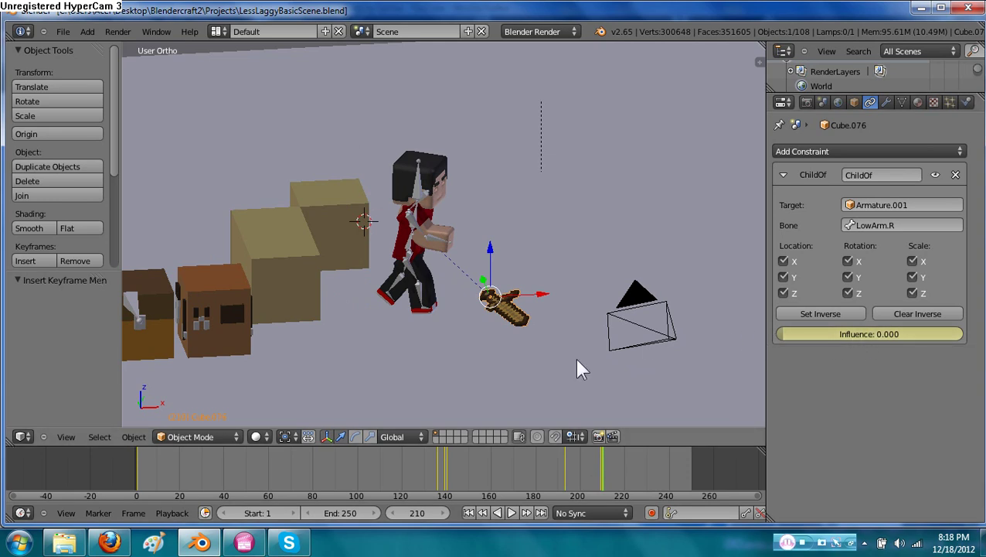
Undo the influence and transform keyframes and the sword moves made at frame 210, and step back to frame 209
key("ctrl+z")
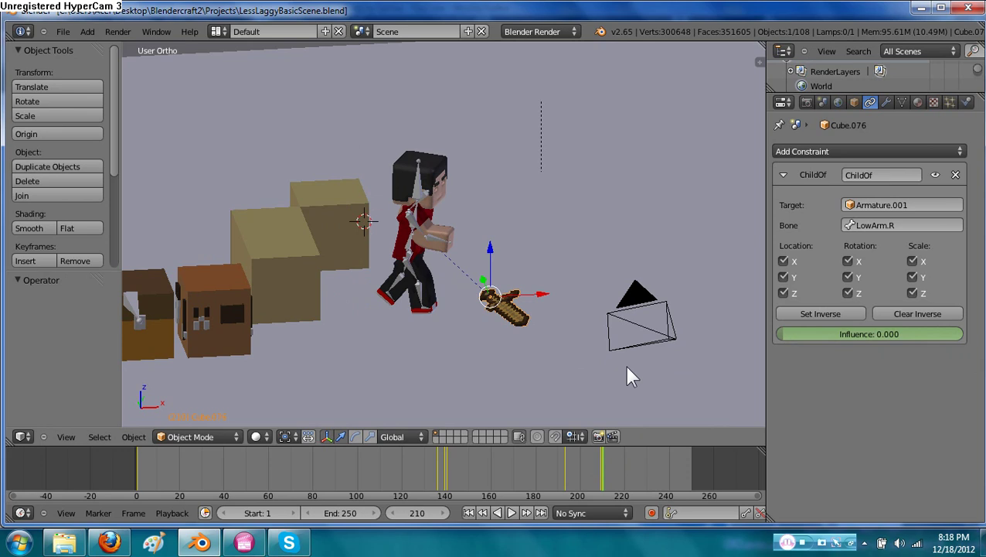
key("ctrl+z")
key("ctrl+z")
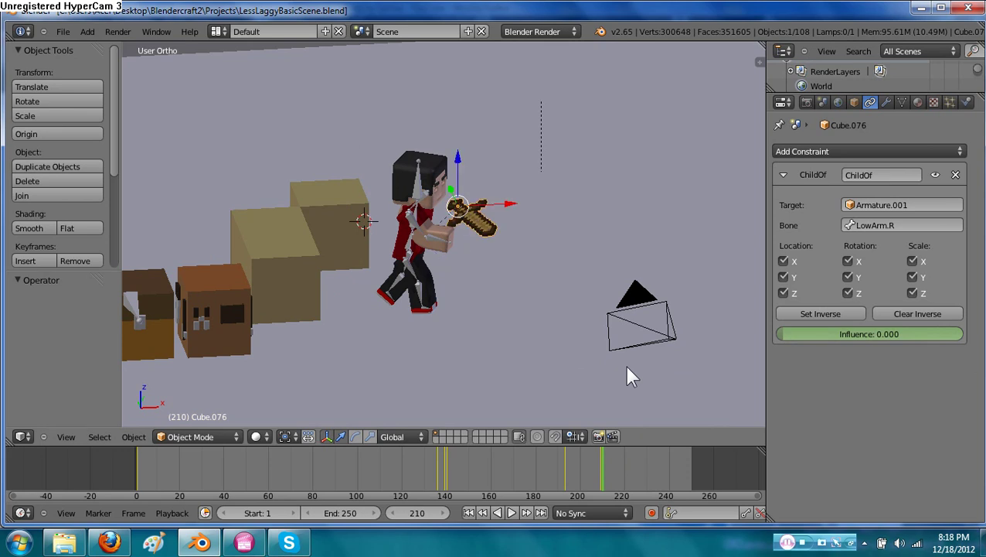
key("Left")
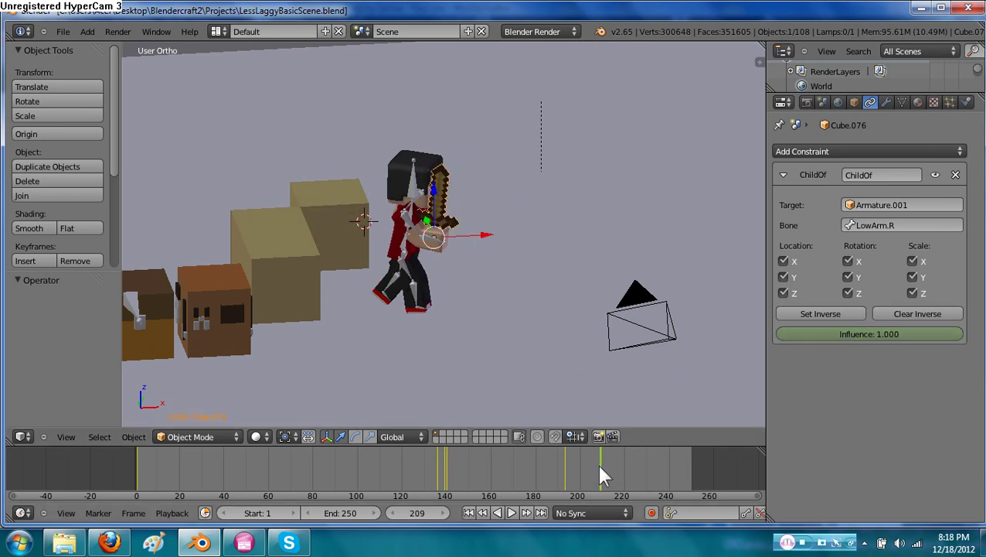
Scrub back to frame 193 and step forward to frame 209 to check how the character holds the sword
left_click_drag(597, 464, 562, 467)
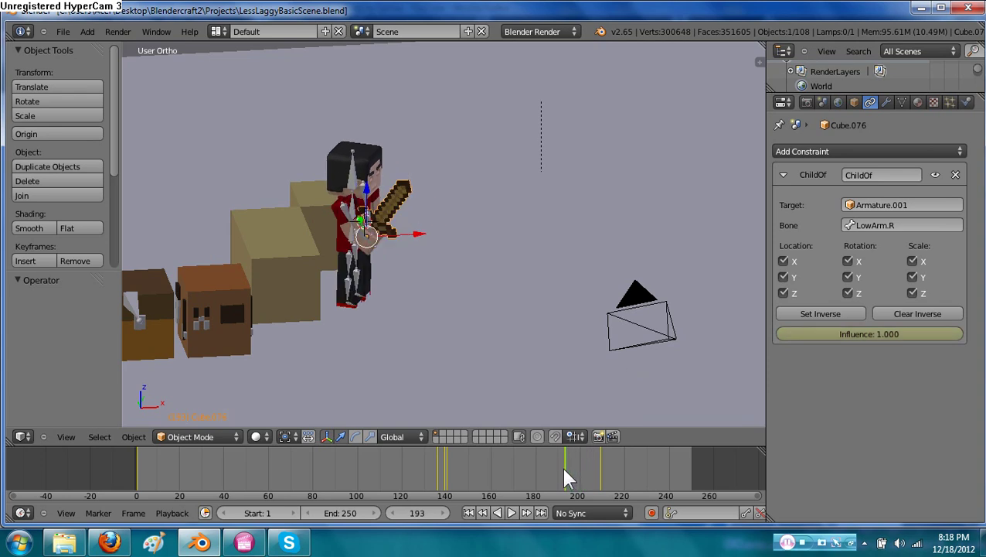
key("Right")
key("Right")
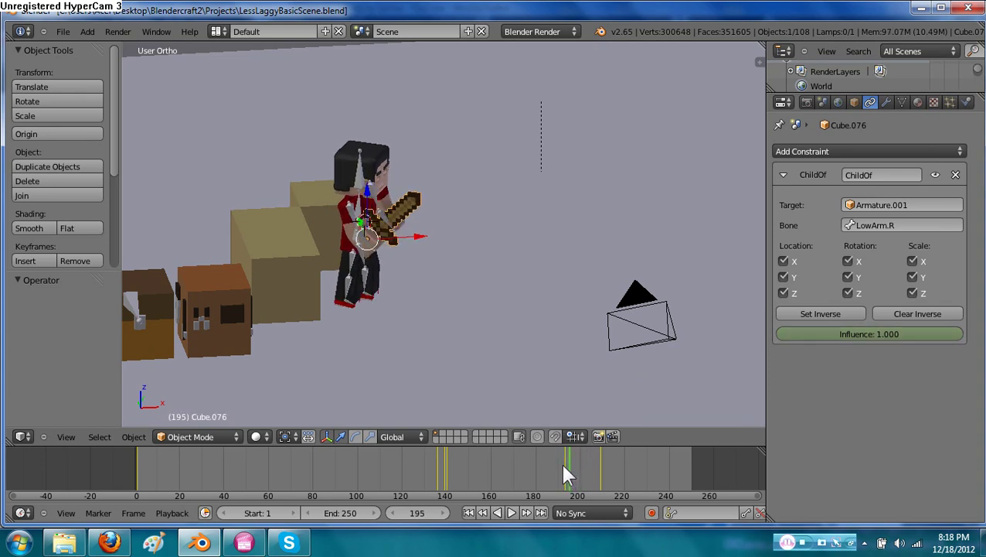
key("Left")
key("Left")
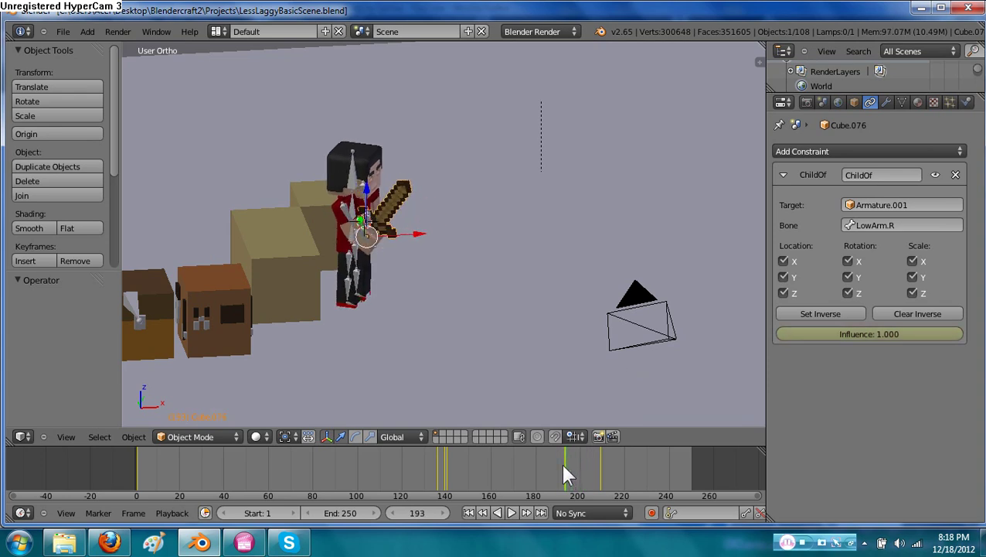
key("Right")
key("Right")
key("Right")
key("Right")
key("Right")
key("Right")
key("Right")
key("Right")
key("Right")
key("Right")
key("Right")
key("Right")
key("Right")
key("Right")
key("Right")
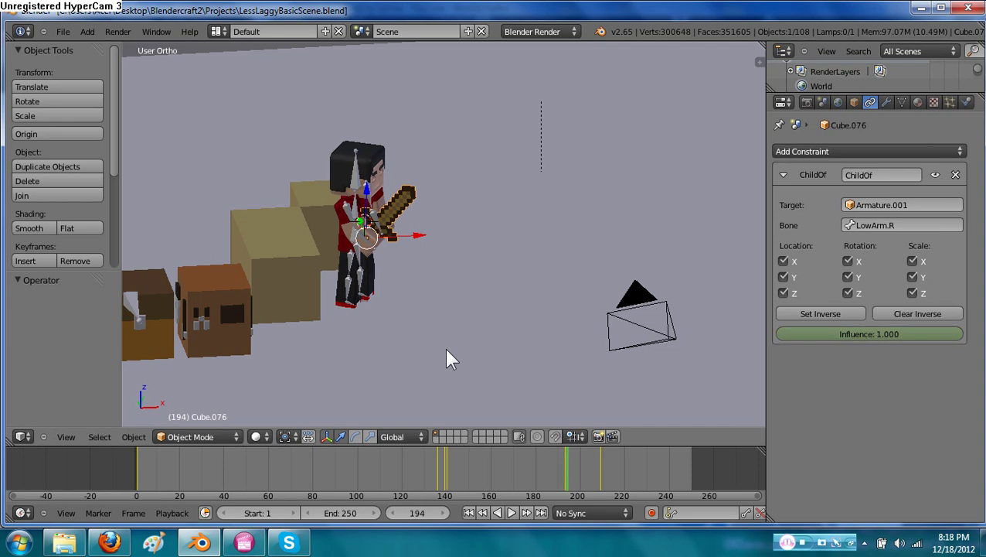
key("Right")
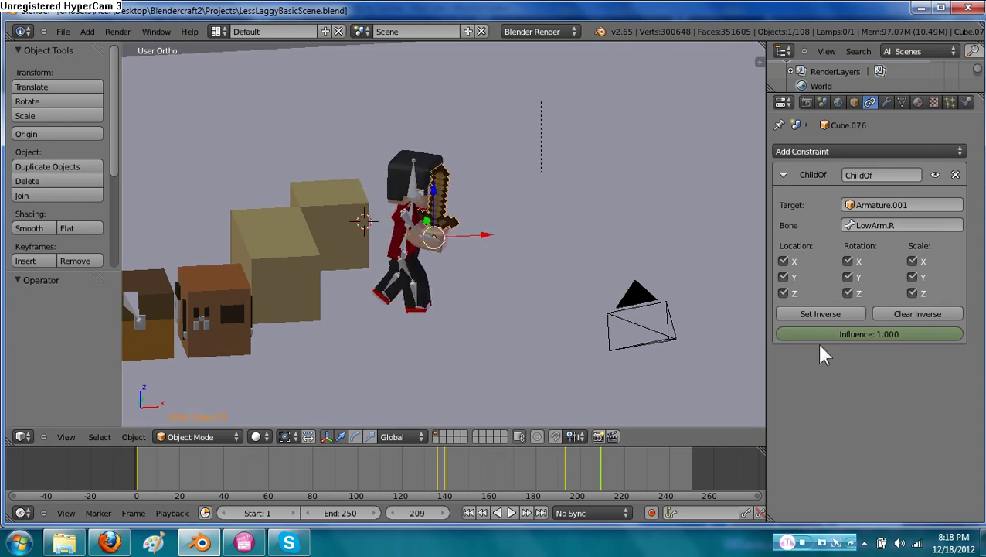
At frame 209, keyframe the Child Of influence at 1 and insert a LocRotScale keyframe for the sword
key("i")
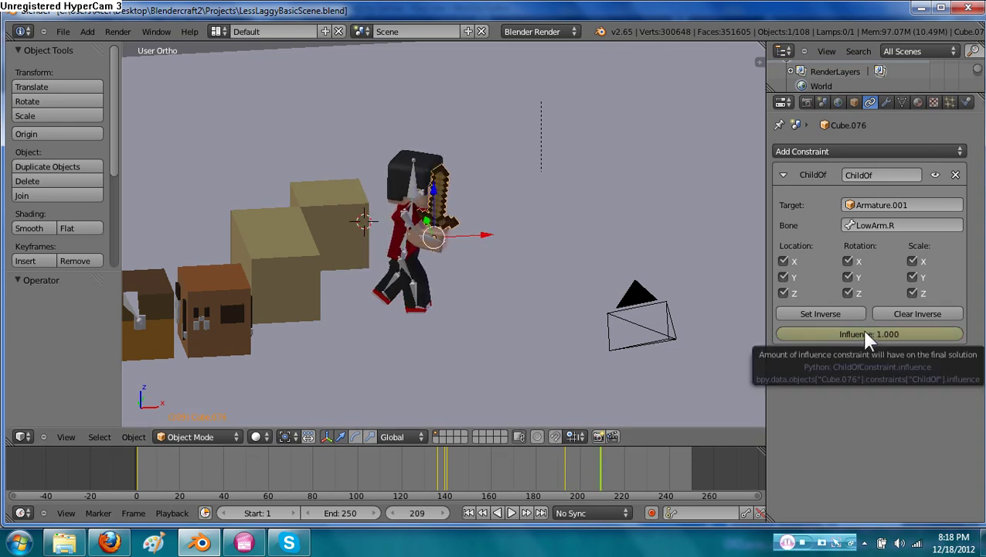
key("i")
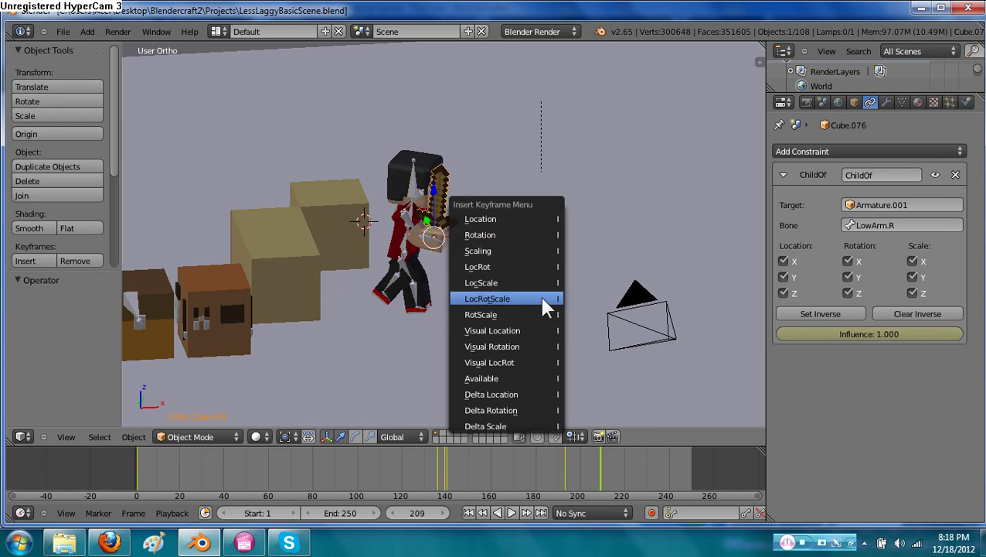
left_click(541, 304)
Step back through the frames just before 209 and return to check the held sword
key("Left")
key("Left")
key("Left")
key("Left")
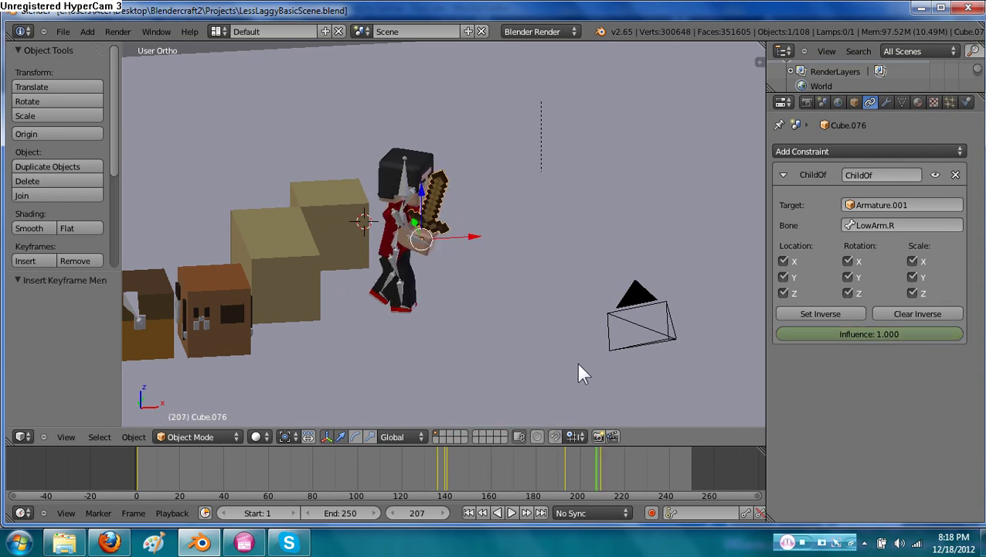
key("Right")
key("Right")
key("Right")
key("Right")
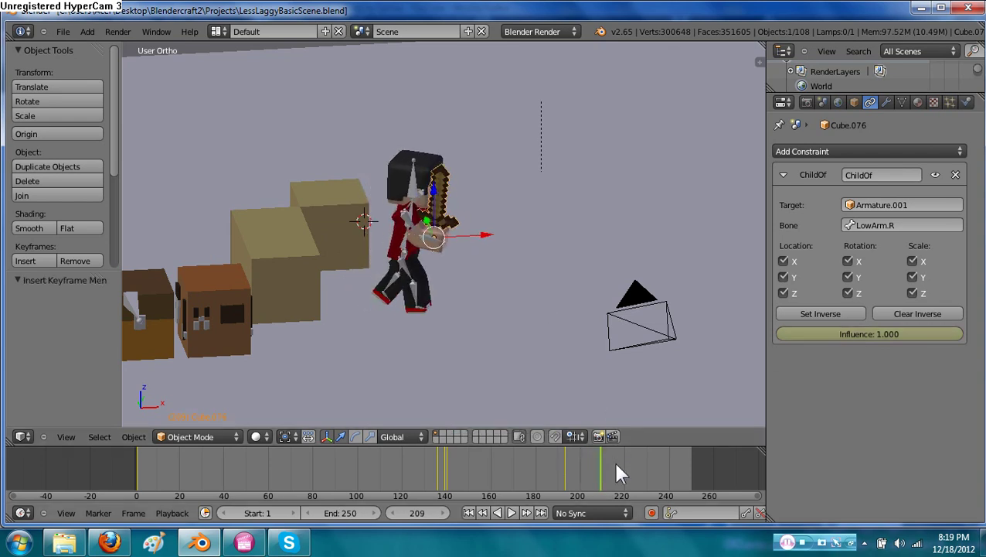
Go to frame 240 and lower the sword about 0.77 to the character's feet
left_click(670, 477)
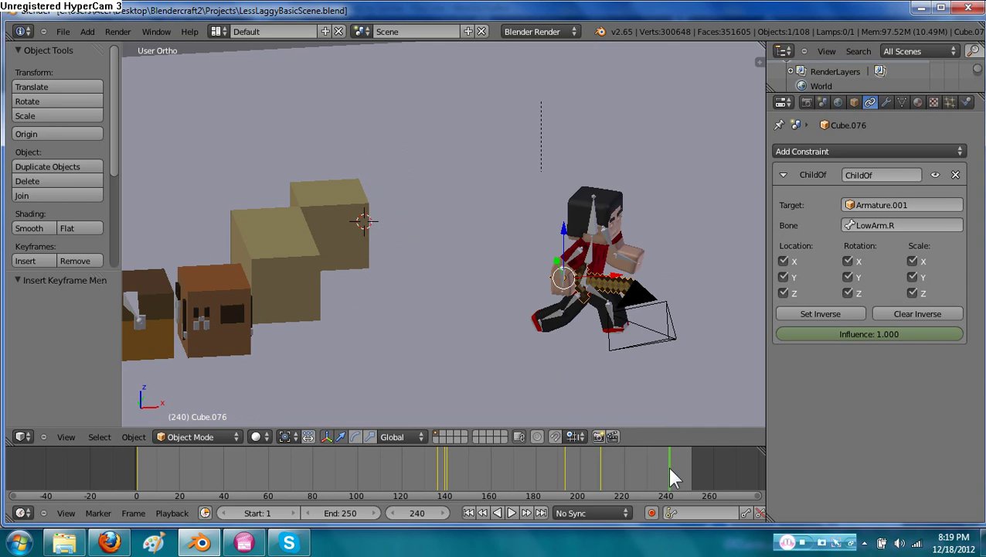
middle_click_drag(649, 348, 538, 340, "shift")
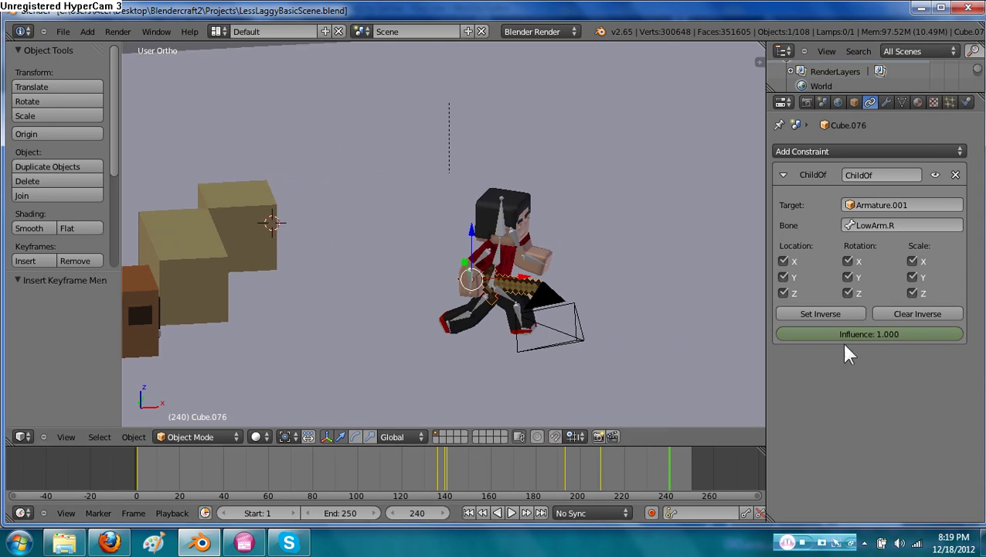
left_click_drag(903, 335, 885, 345)
middle_click_drag(557, 299, 553, 279, "shift")
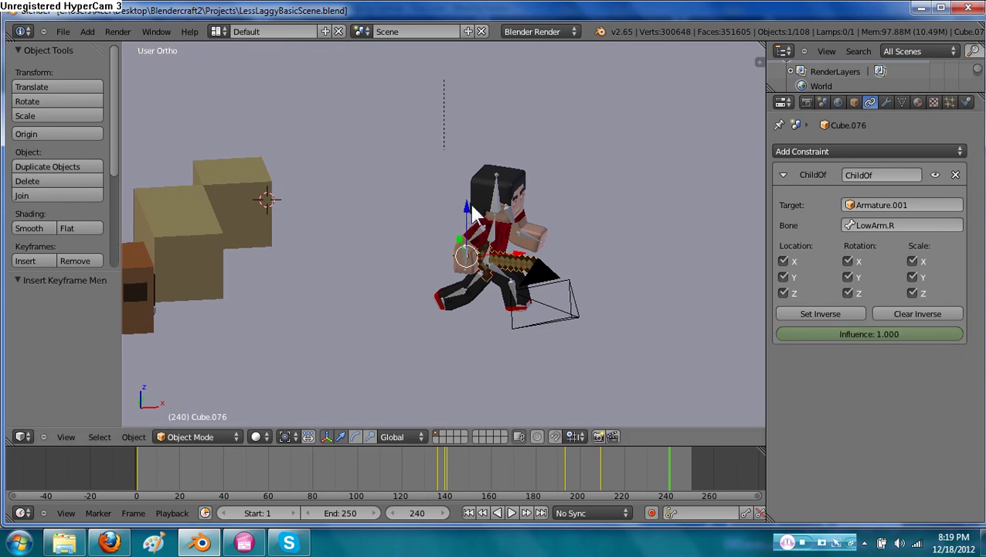
key("g")
key("z")
left_click(462, 251)
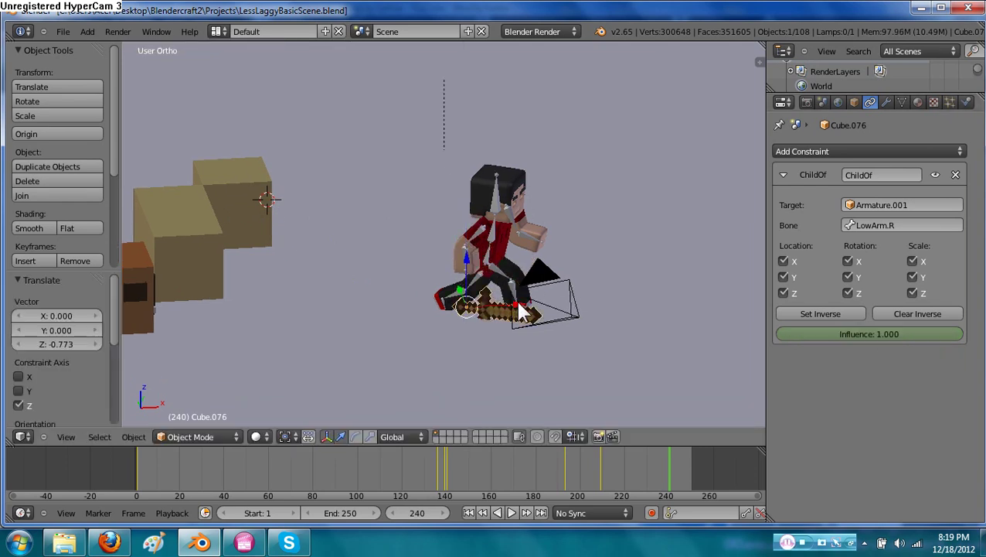
Move the sword about 0.9 along negative X and 0.03 down, behind the character, and keyframe its transforms at frame 240
key("g")
key("x")
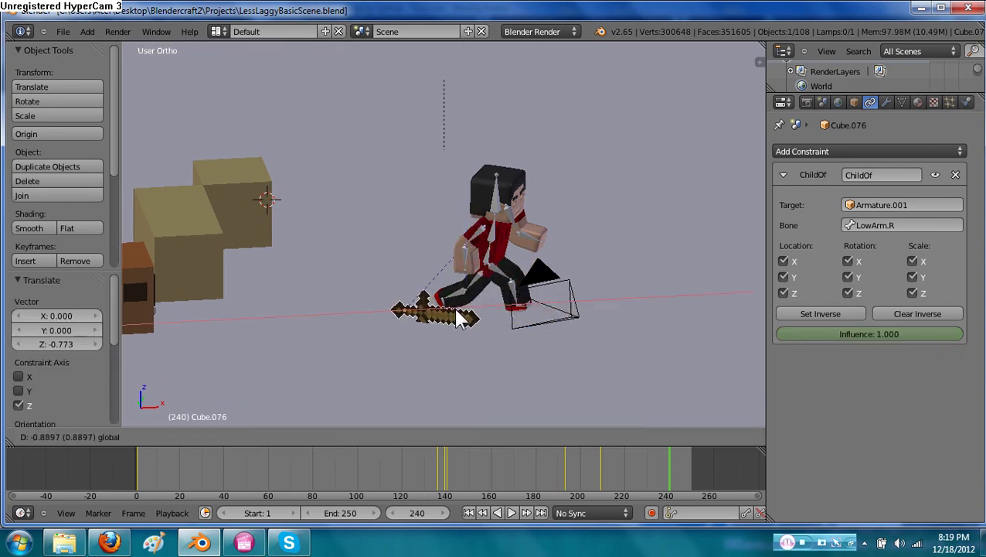
left_click(461, 317)
key("g")
key("z")
left_click(405, 264)
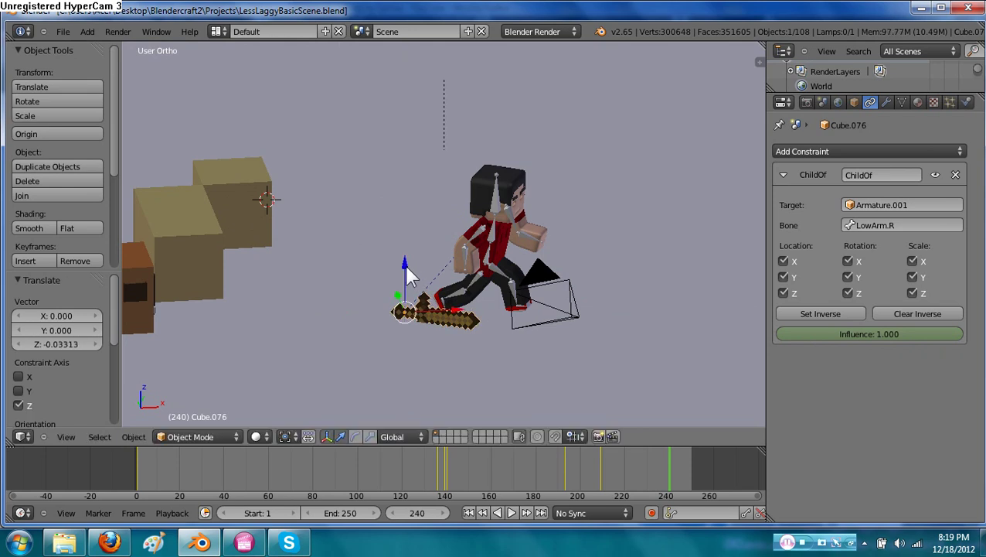
key("i")
left_click(424, 285)
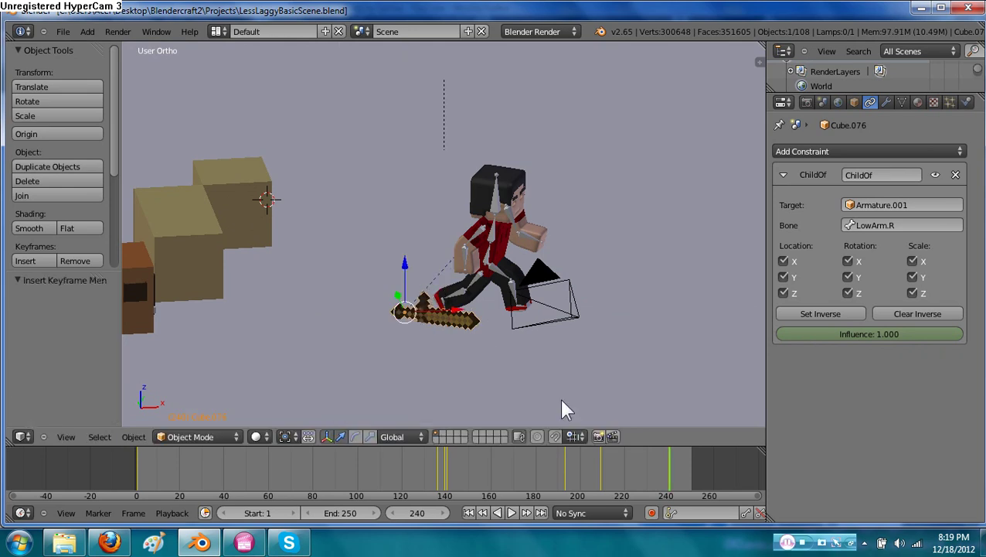
At frame 210, set the sword's Child Of influence to 0 and keyframe it
left_click(599, 463)
left_click(599, 467)
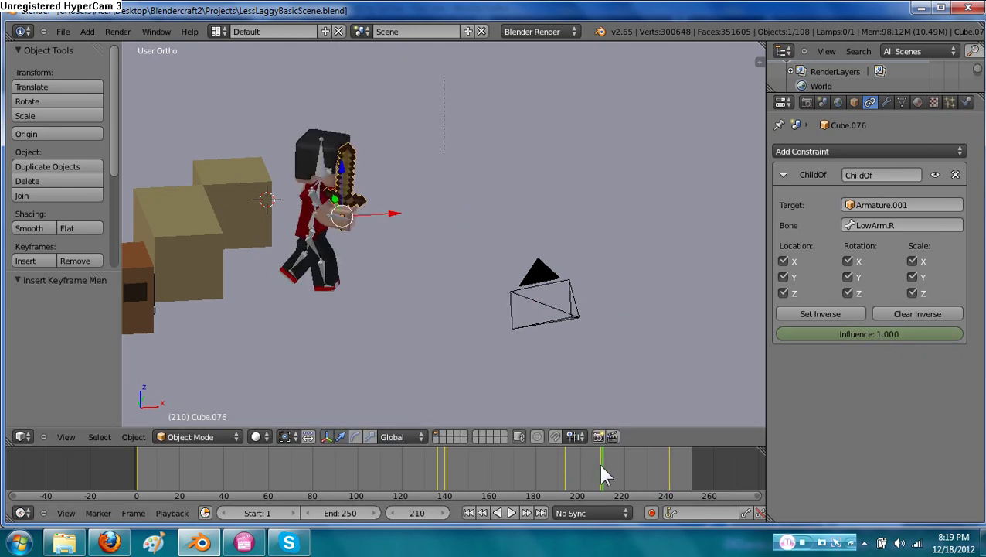
left_click_drag(949, 335, 722, 333)
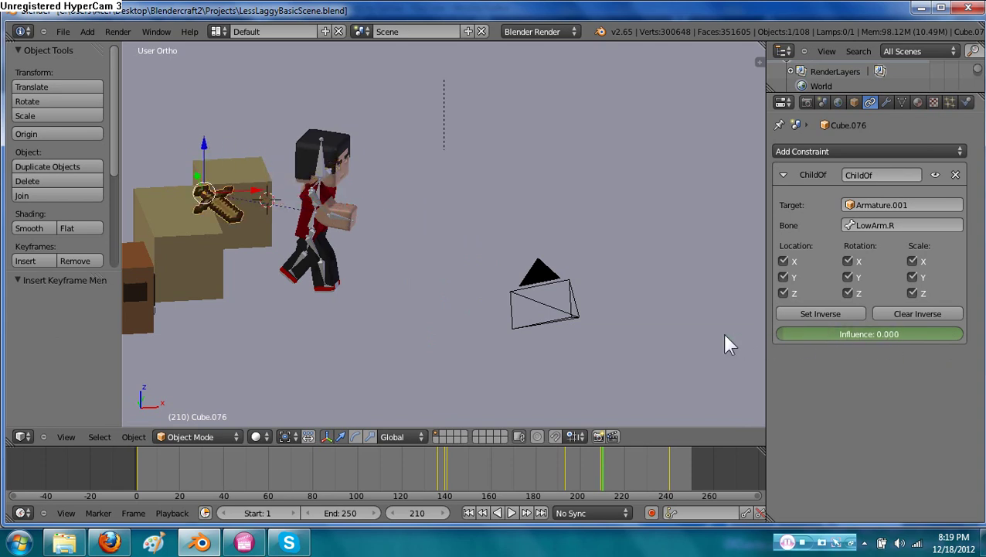
key("i")
Clear and set the Child Of inverse at frame 210, and set the inverse again at frame 206
left_click(846, 312)
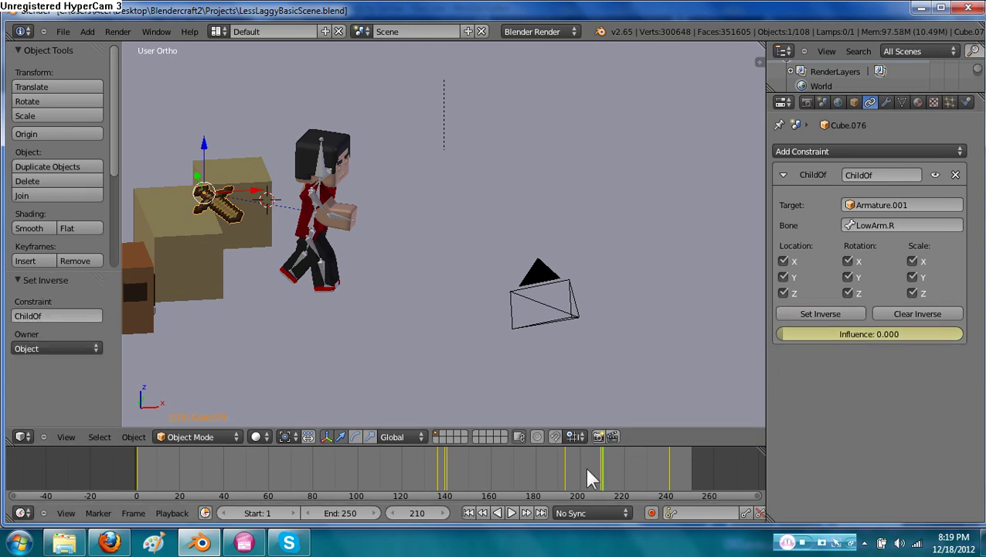
left_click(899, 315)
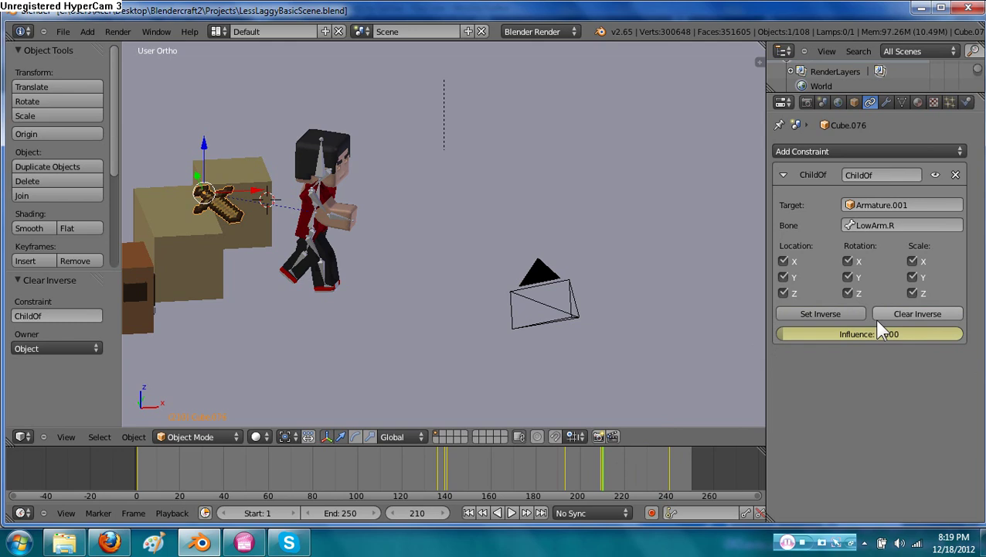
left_click(833, 312)
left_click(589, 467)
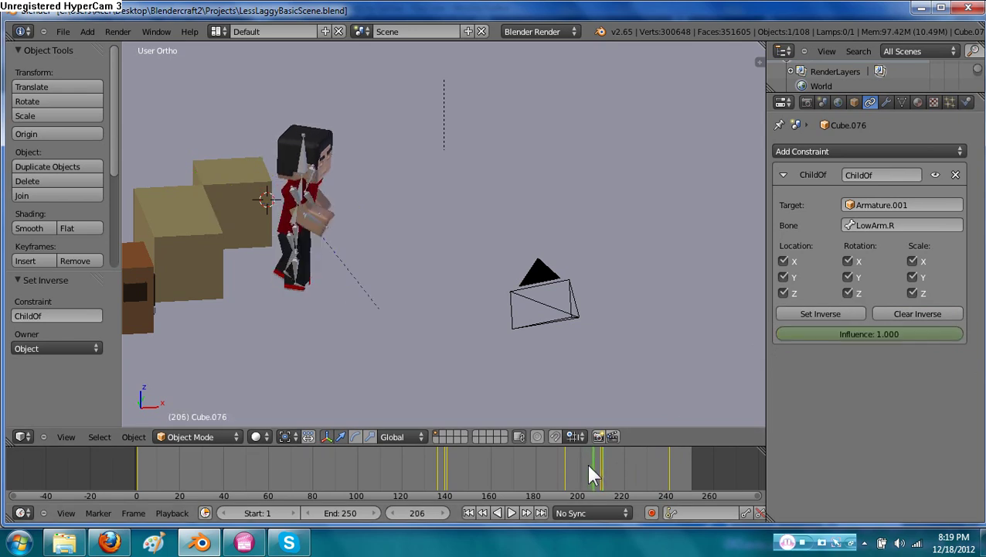
left_click(832, 311)
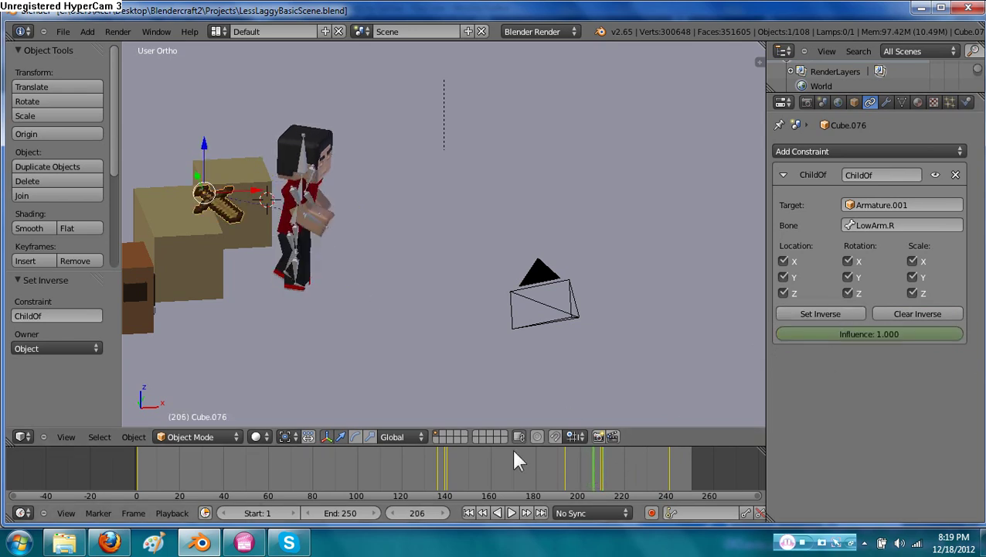
Step back to frame 193 and set the Child Of inverse there, clearing it once before setting it again
key("Right")
key("Left")
key("Left")
key("Left")
key("Left")
key("Left")
key("Left")
key("Left")
key("Left")
key("Left")
key("Left")
key("Left")
key("Left")
key("Left")
key("Left")
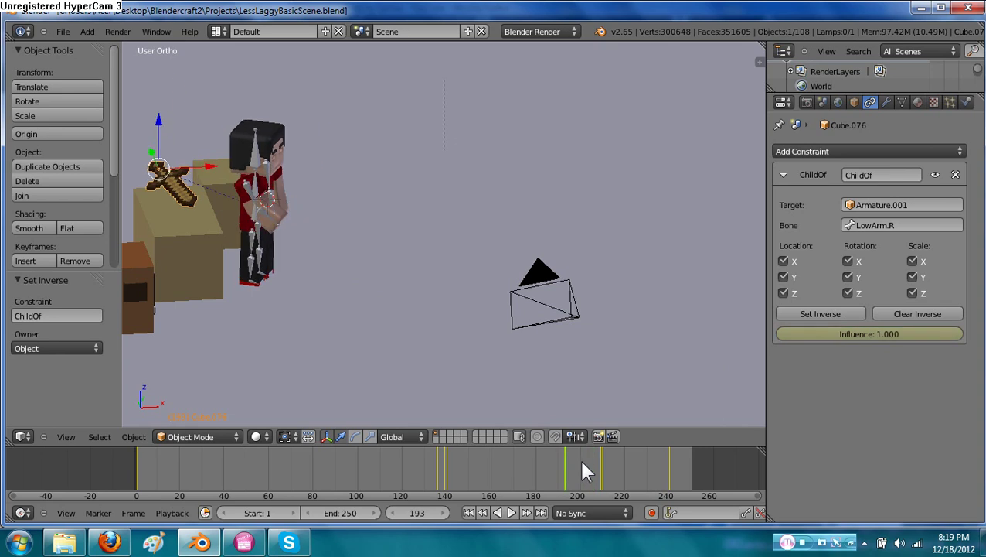
left_click(809, 308)
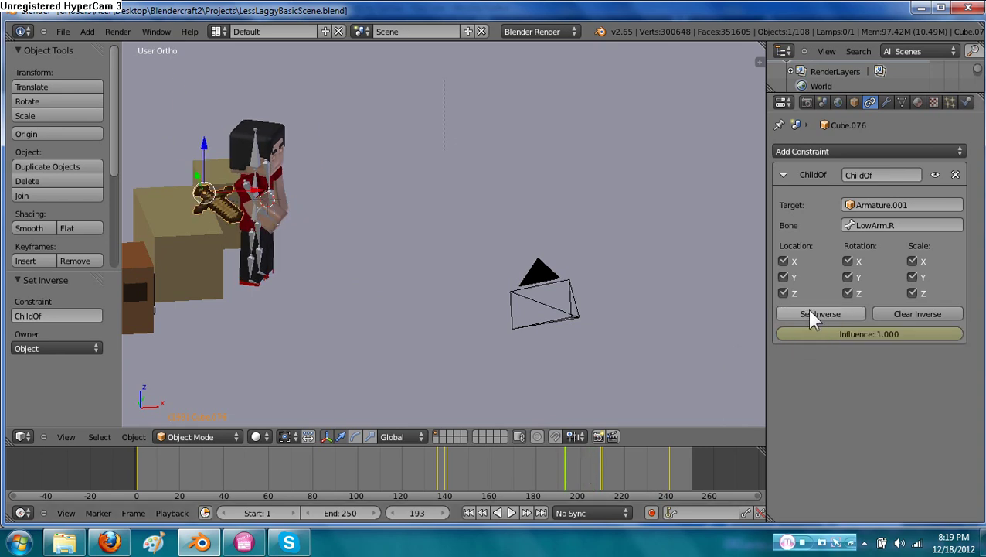
left_click(931, 312)
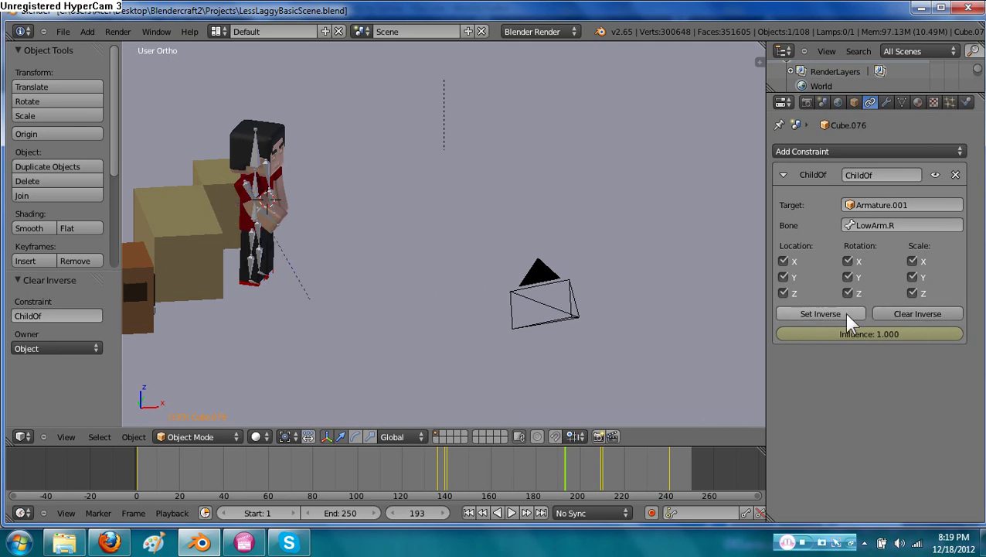
left_click(838, 315)
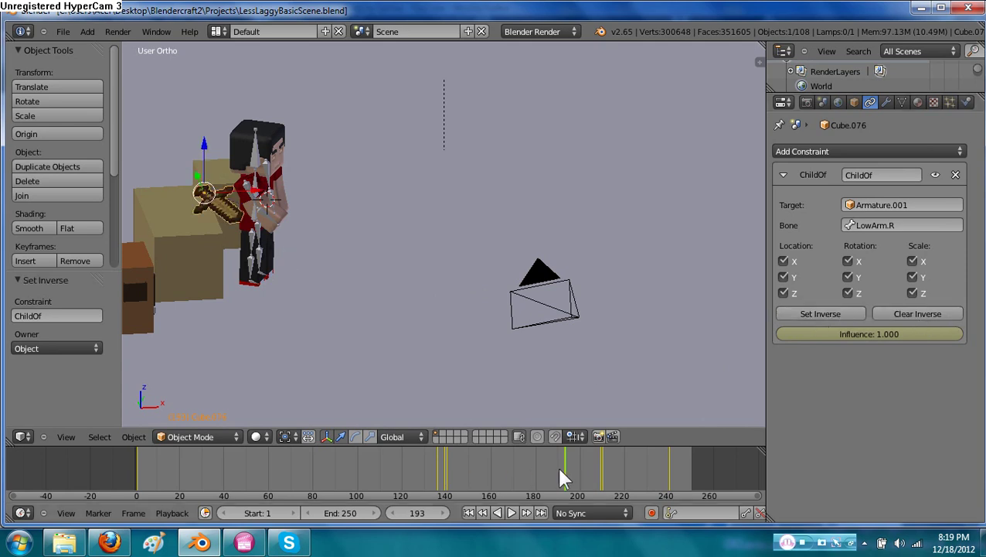
Step back to frame 170 and play the animation to check how the sword follows the hand
key("Left")
key("Left")
key("Left")
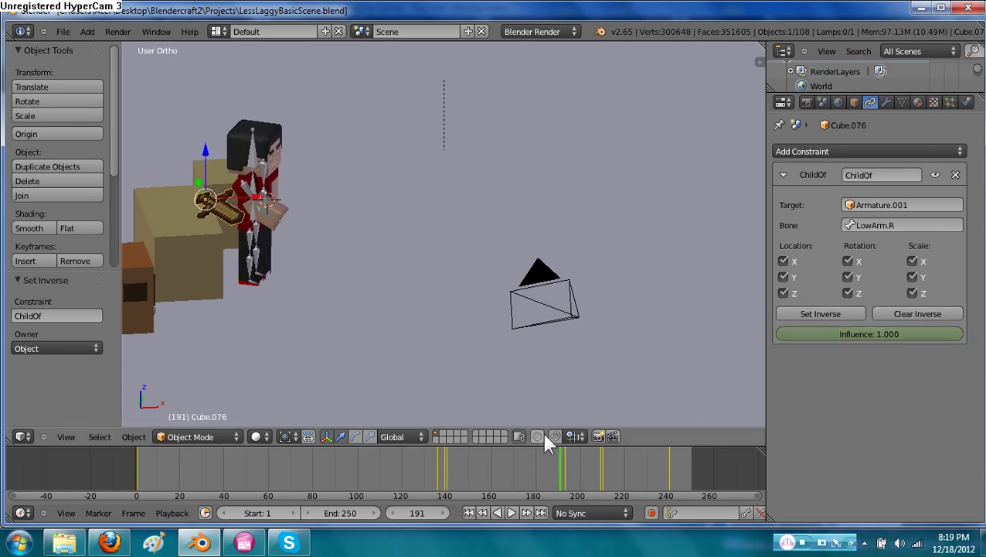
key("Left")
key("Left")
key("Left")
key("Left")
key("Left")
key("Left")
key("Left")
key("Left")
key("Left")
key("Left")
key("Left")
key("Left")
key("Left")
key("Left")
key("Left")
key("Left")
key("Left")
key("Left")
key("Left")
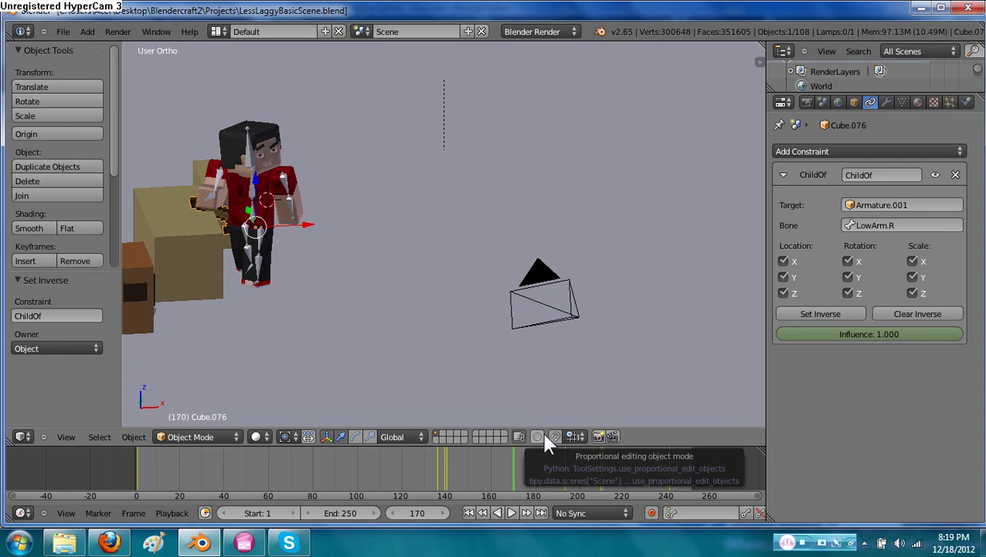
key("alt+a")
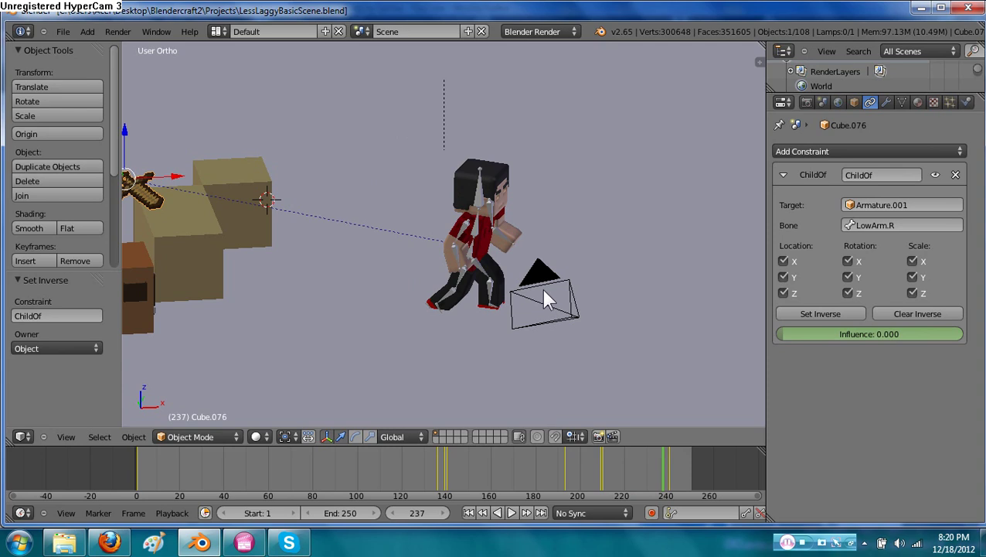
Check the sword at its keyframes up to frame 240, and undo the drop edits and the frame 210 influence keyframe
key("Down")
key("Up")
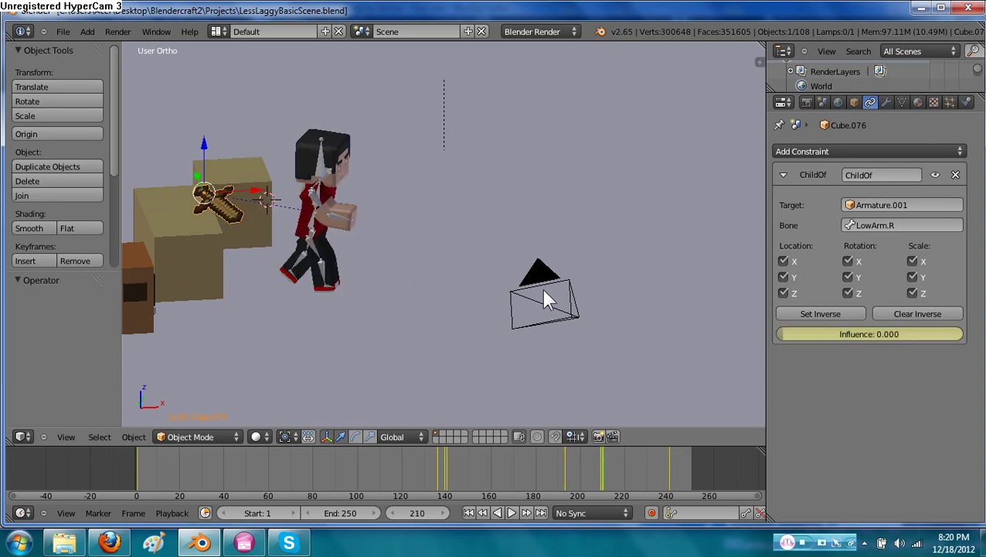
key("Up")
key("Up")
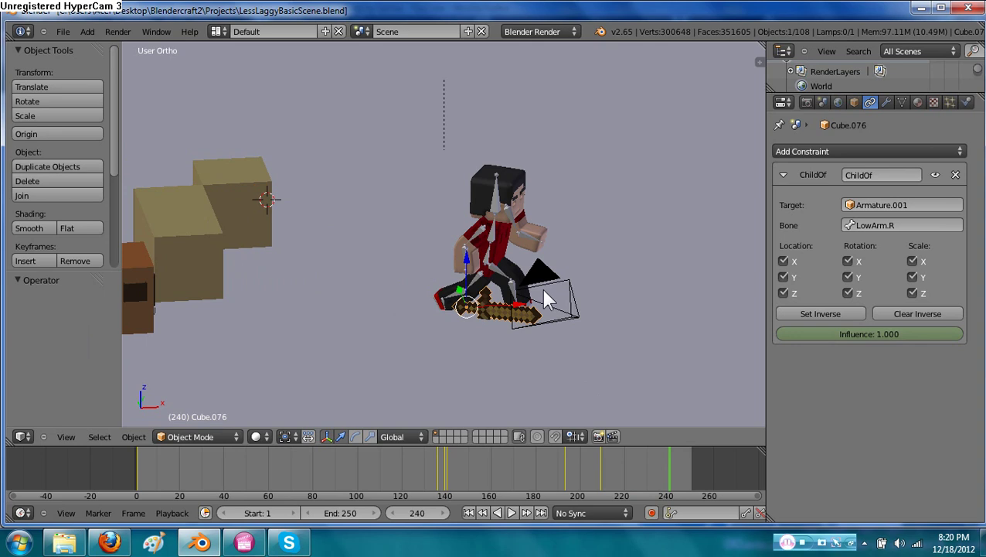
key("ctrl+z")
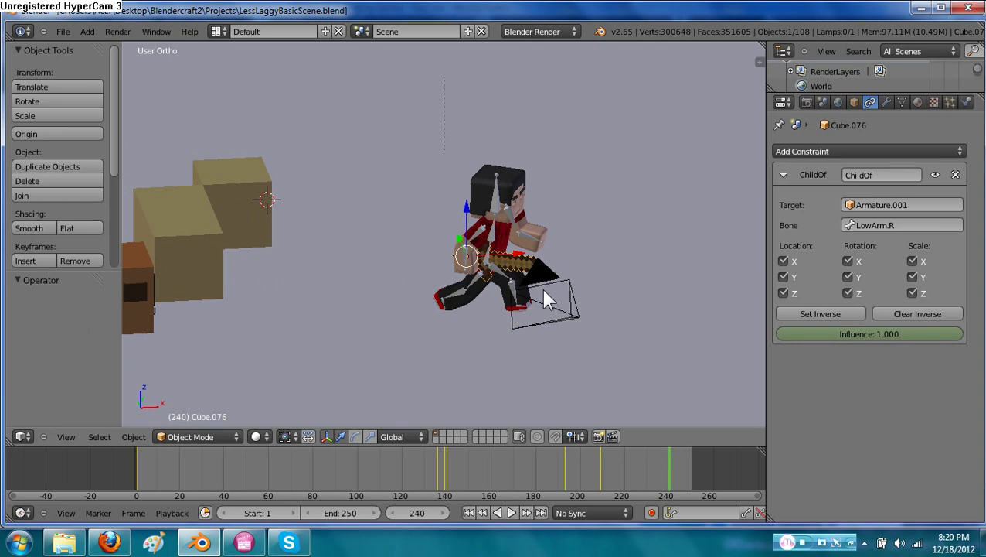
key("Down")
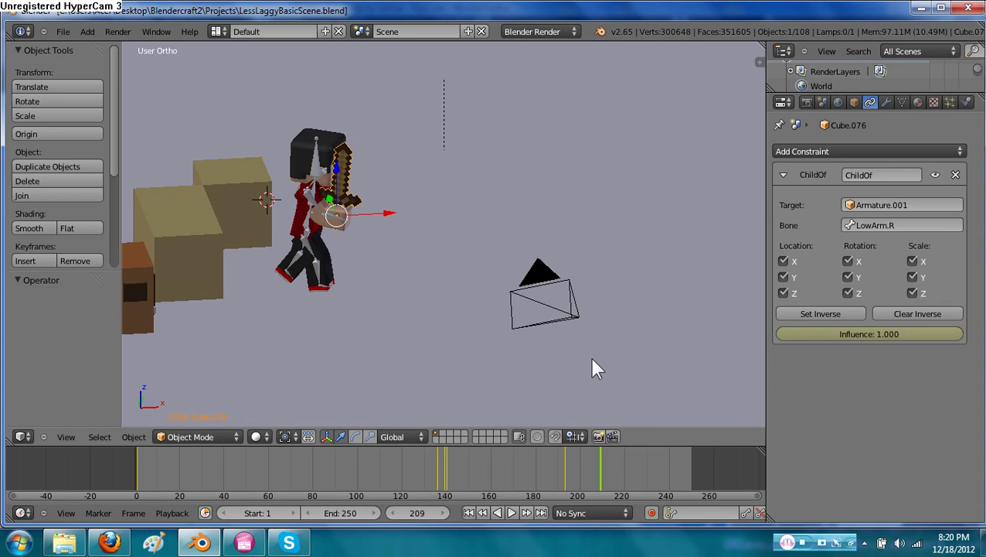
key("Down")
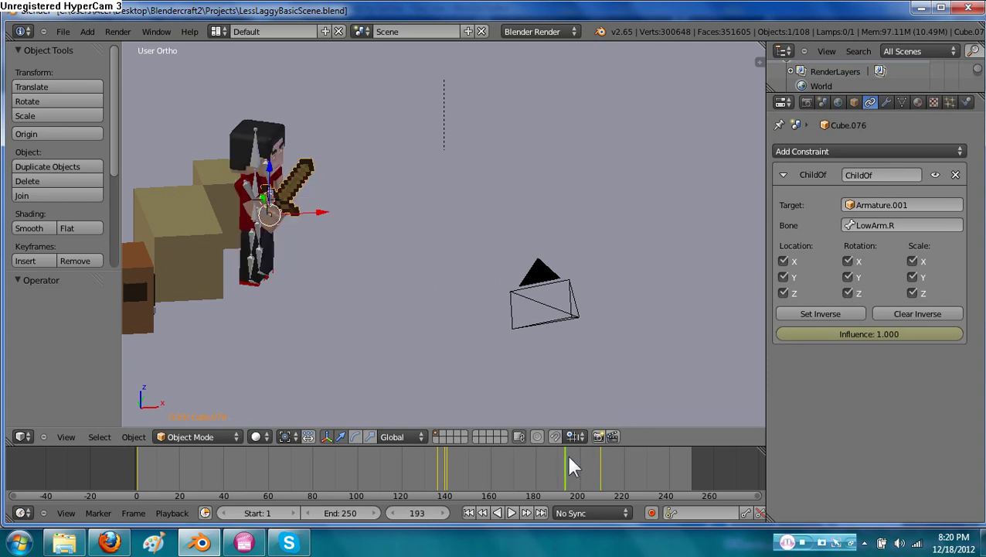
key("Up")
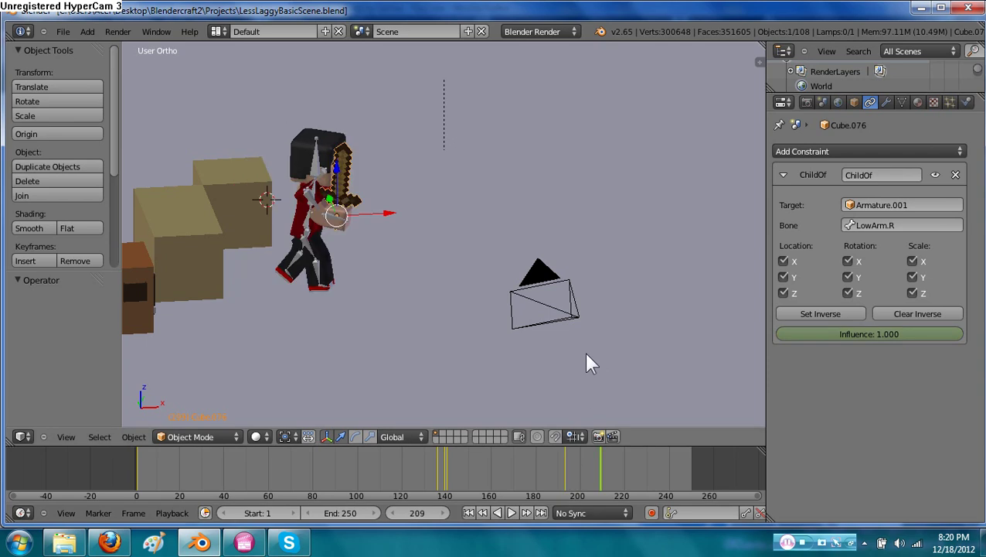
Try setting the sword's Child Of influence to 0 at frame 225
key("Right")
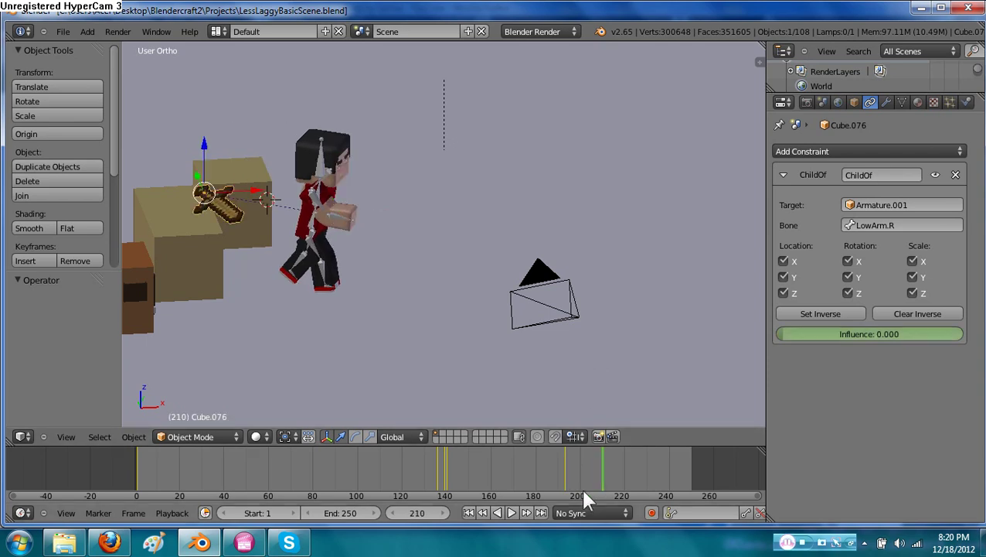
left_click_drag(553, 477, 613, 479)
left_click_drag(615, 478, 637, 470)
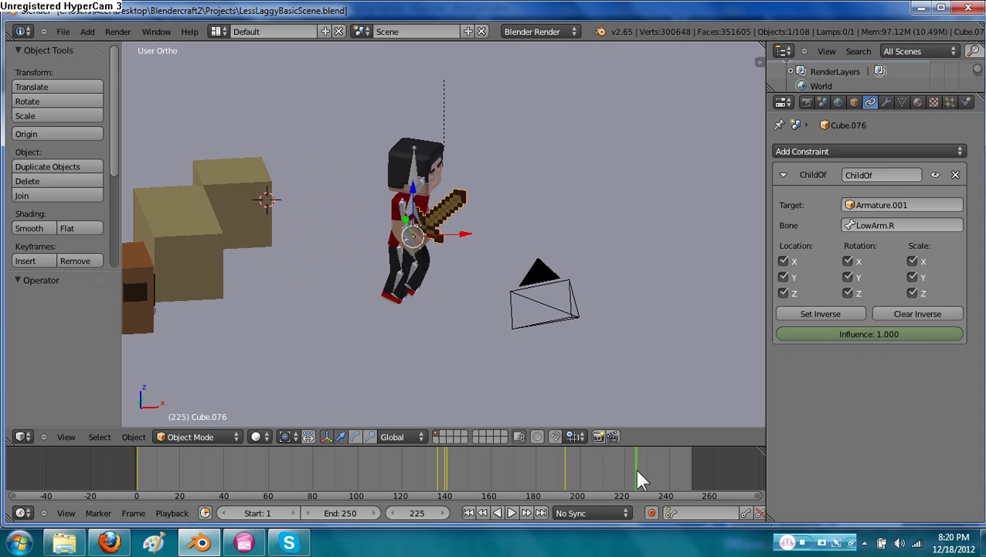
left_click_drag(955, 337, 711, 343)
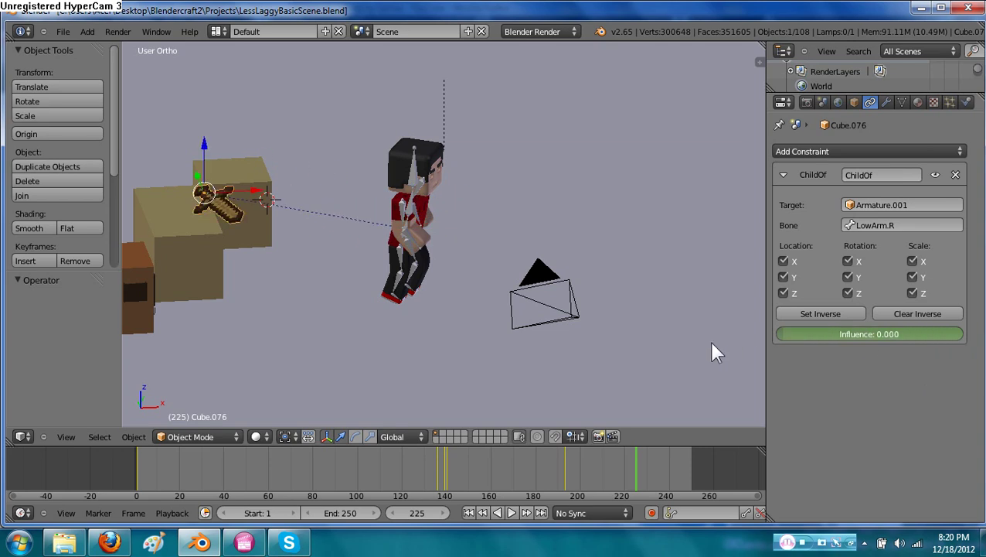
mouse_move(711, 342)
left_mouse_down()
mouse_move(975, 350)
mouse_move(800, 328)
mouse_move(701, 331)
left_mouse_up()
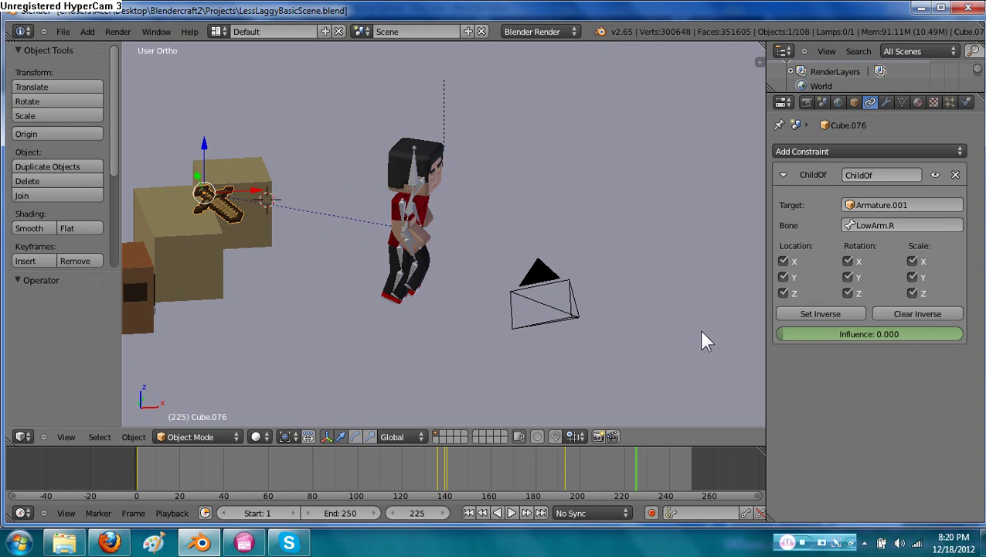
Try moving the sword 2.577 along X at frame 140 without keyframing it, and return to frame 139
left_click(616, 473)
left_click_drag(585, 471, 448, 463)
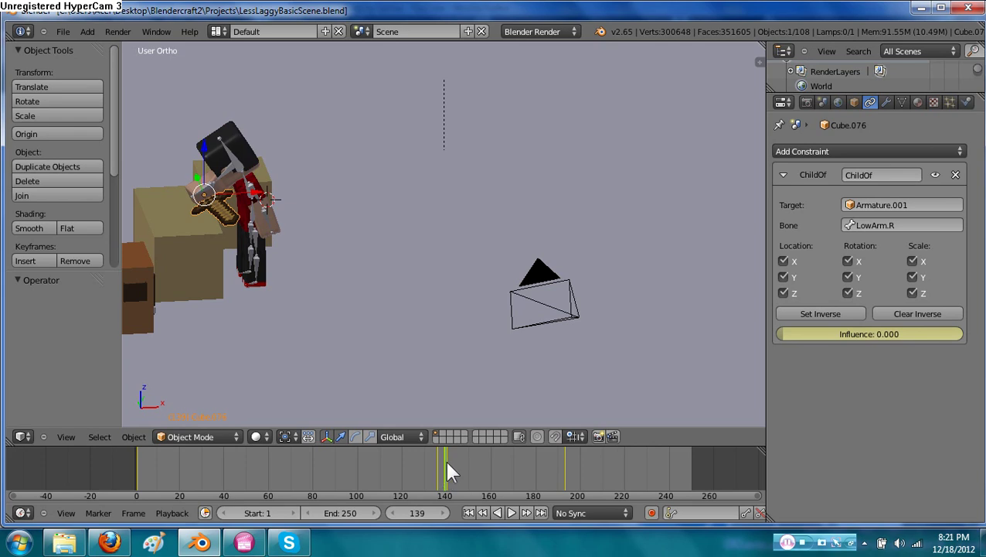
key("Right")
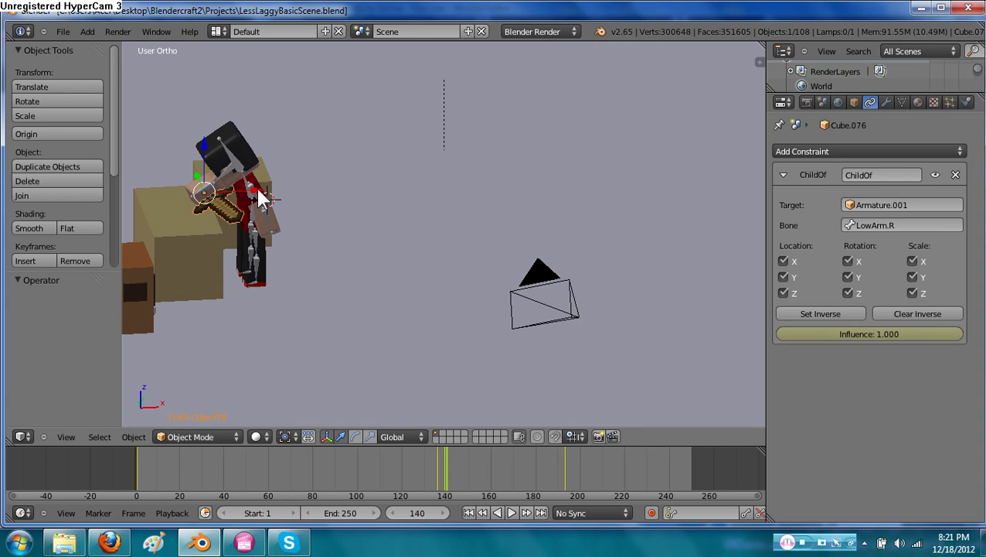
left_click_drag(260, 199, 437, 202)
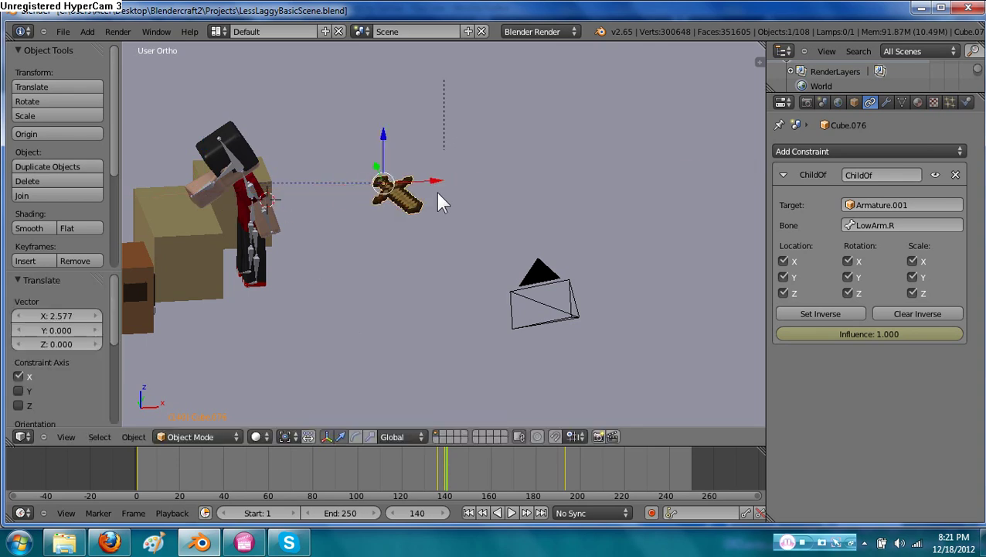
key("Left")
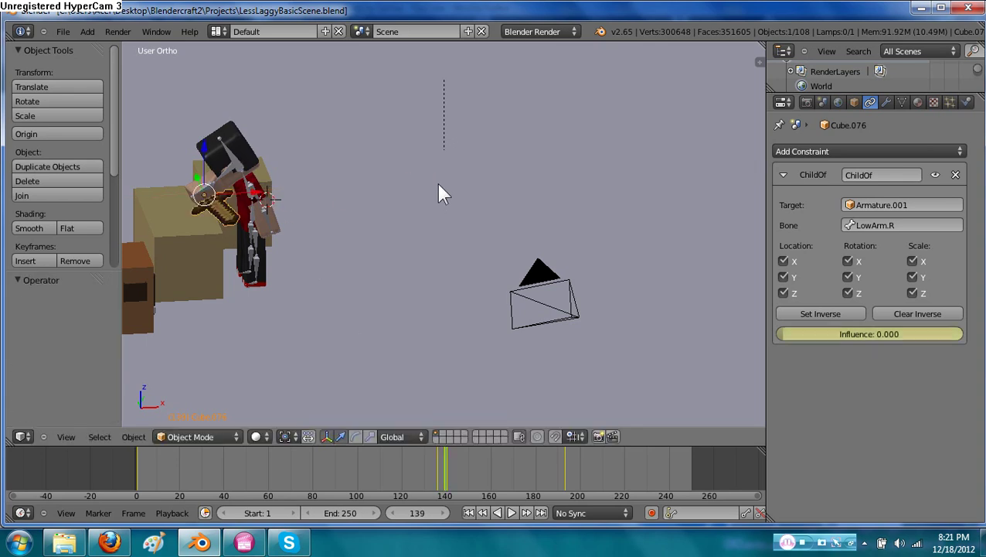
Step between the frames around 139 and 140 to compare the sword's position at the pickup from a rotated view
key("Left")
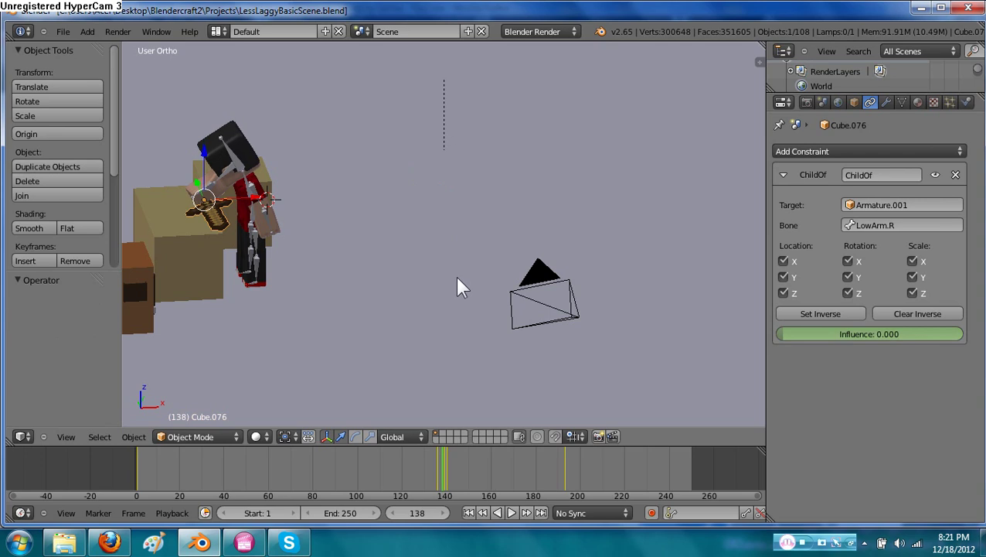
key("Left")
key("Right")
key("Right")
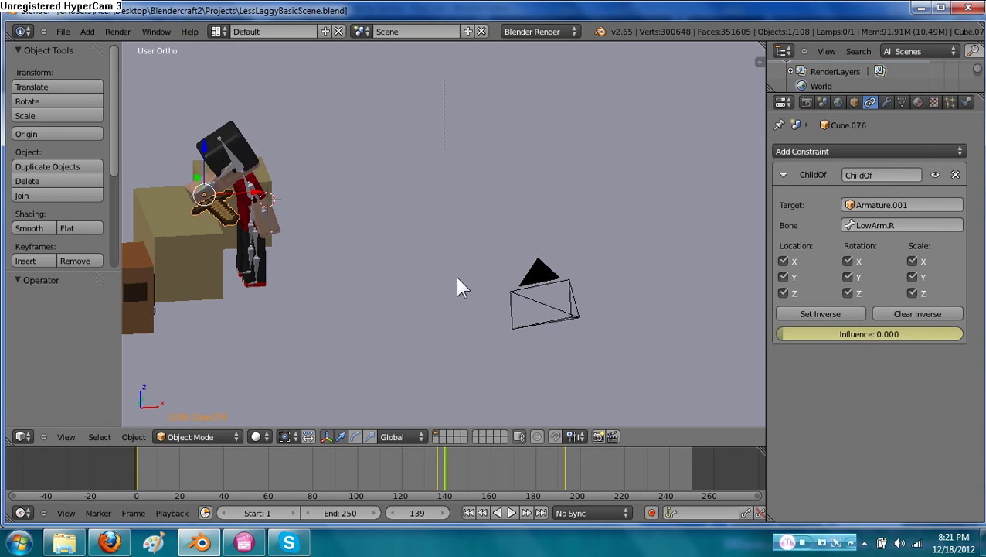
middle_click_drag(458, 287, 426, 286)
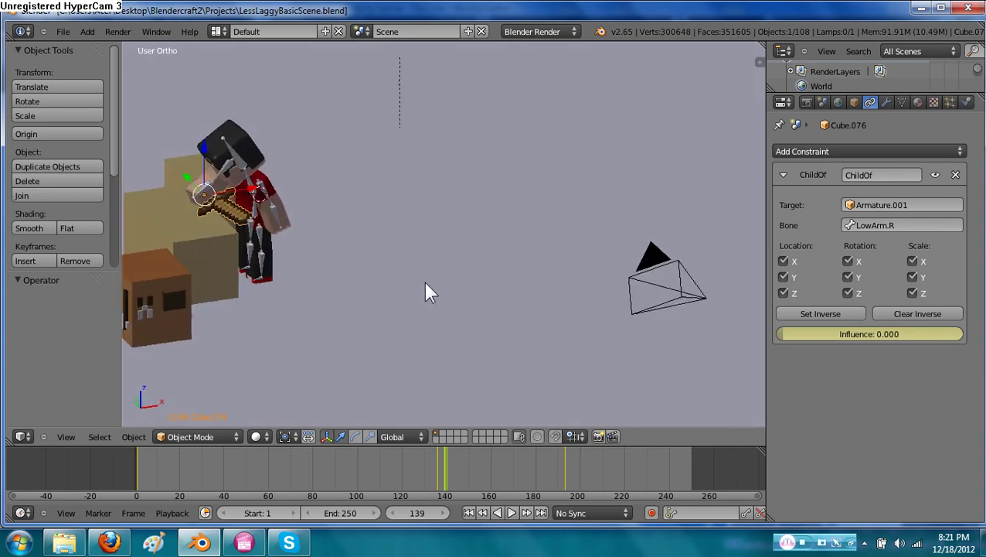
key("Right")
key("Left")
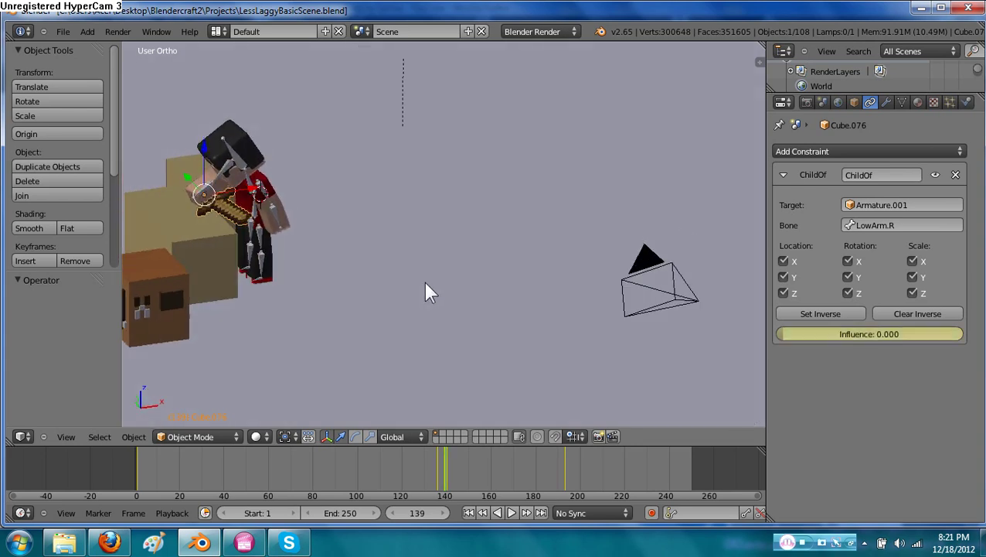
key("Right")
key("Right")
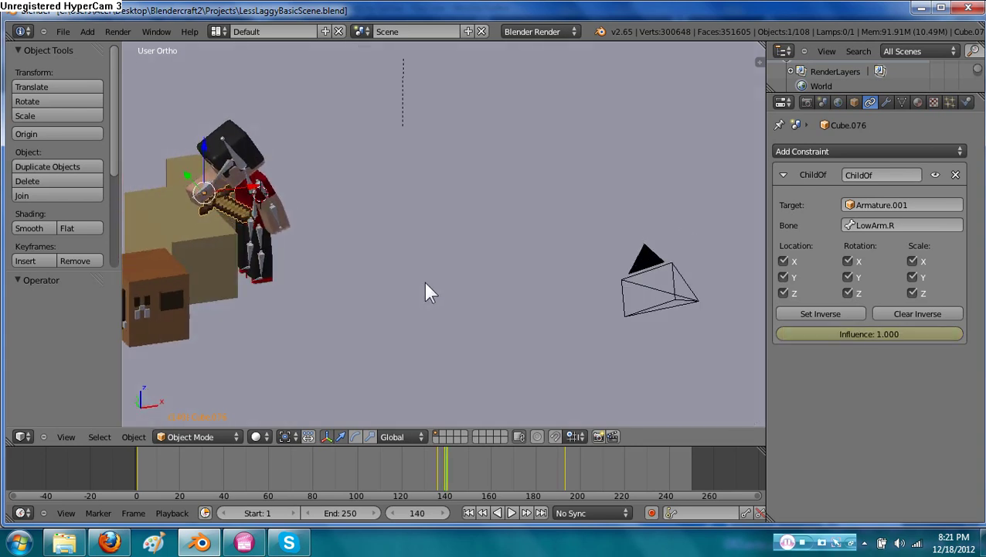
Step forward from frame 140 to frame 220 to check that the sword stays in the character's hand
key("Right")
key("Right")
key("Right")
key("Right")
key("Right")
key("Right")
key("Right")
key("Right")
key("Right")
key("Right")
key("Right")
key("Right")
key("Right")
key("Right")
key("Right")
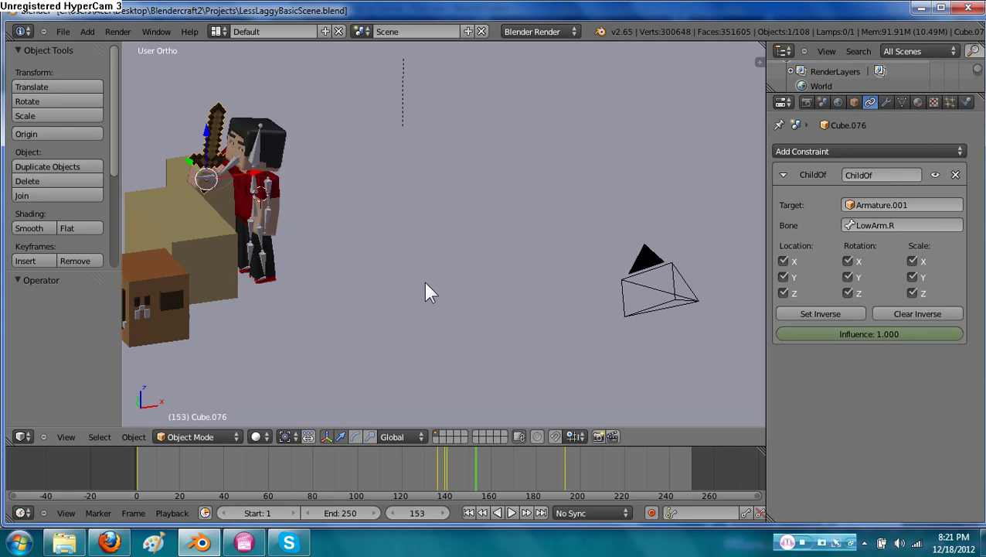
key("Right")
key("Right")
key("Right")
key("Right")
key("Right")
key("Right")
key("Right")
key("Right")
key("Right")
key("Right")
key("Right")
key("Right")
key("Right")
key("Right")
key("Right")
key("Right")
key("Right")
key("Right")
key("Right")
key("Right")
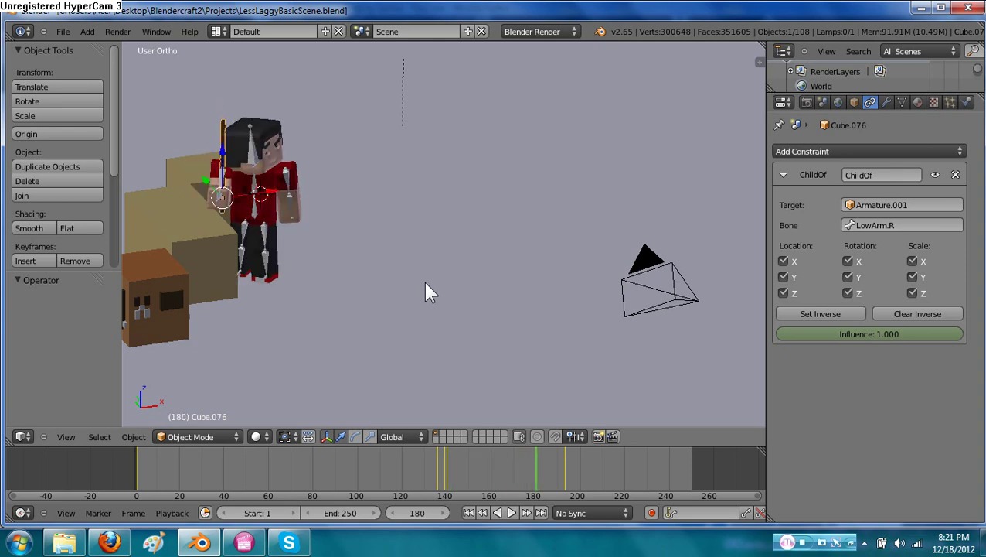
key("Right")
key("Right")
key("Right")
key("Right")
key("Right")
key("Right")
key("Right")
key("Right")
key("Right")
key("Right")
key("Right")
key("Right")
key("Right")
key("Right")
key("Right")
key("Right")
key("Right")
key("Right")
key("Right")
key("Right")
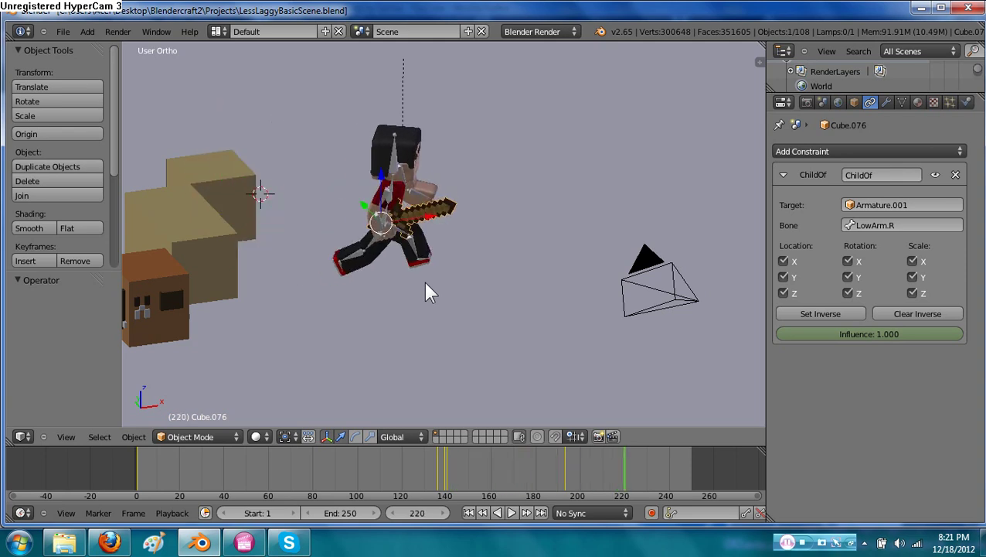
Step forward from frame 220 to frame 233 to check that the sword follows the character's hand
key("Right")
key("Right")
key("Right")
key("Right")
key("Right")
key("Right")
key("Right")
key("Right")
key("Right")
key("Right")
key("Right")
key("Right")
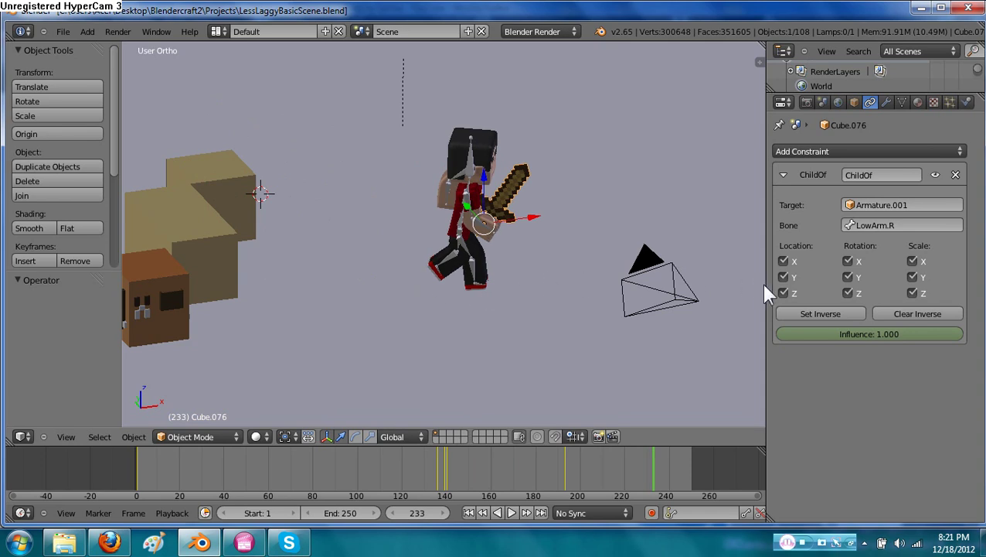
Try disabling the Child Of constraint's X, Y and Z location at frame 233, and enable all three again
left_click(783, 261)
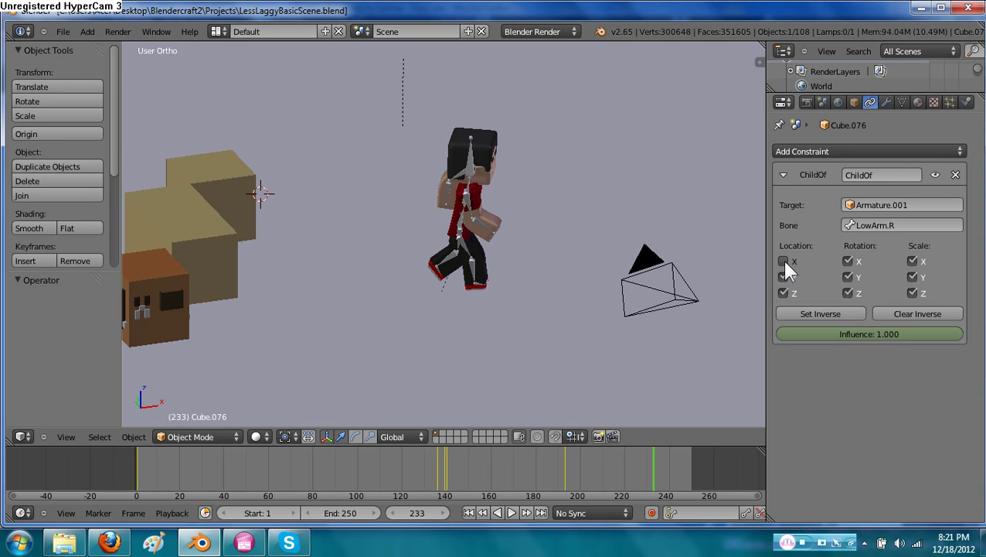
left_click(783, 277)
left_click(783, 293)
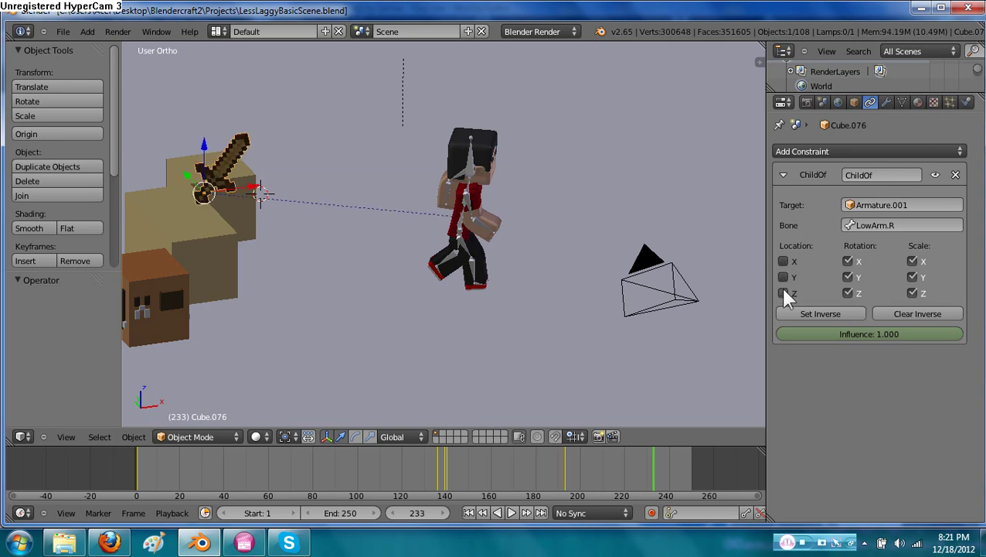
left_click(783, 293)
left_click(783, 277)
left_click(783, 261)
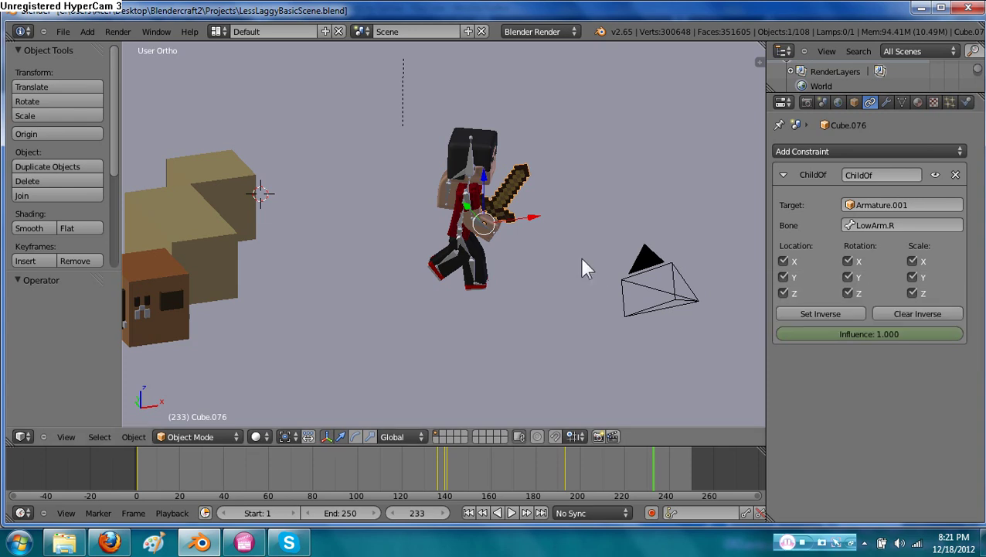
Try setting the sword's Child Of influence to 0 at frame 240
middle_click_drag(623, 293, 639, 379)
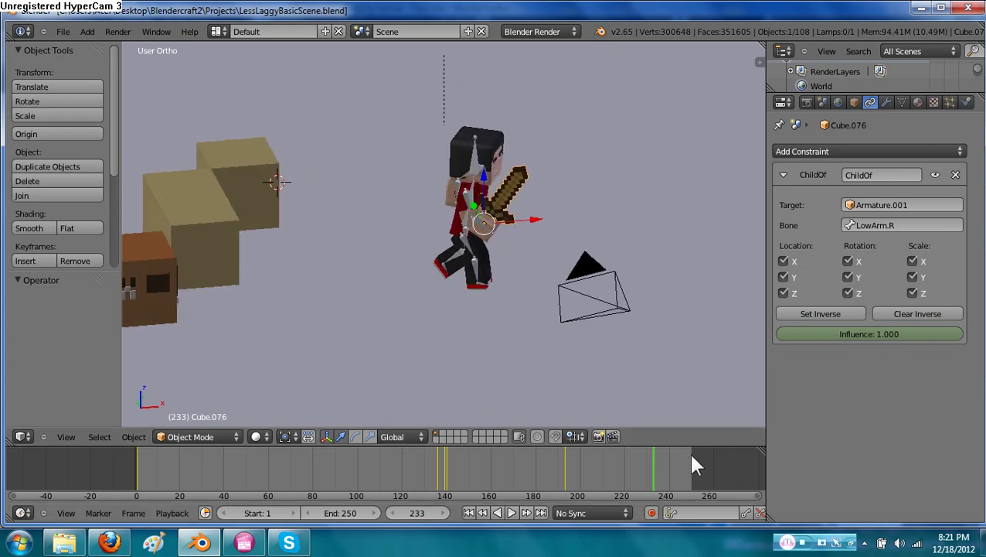
left_click(669, 461)
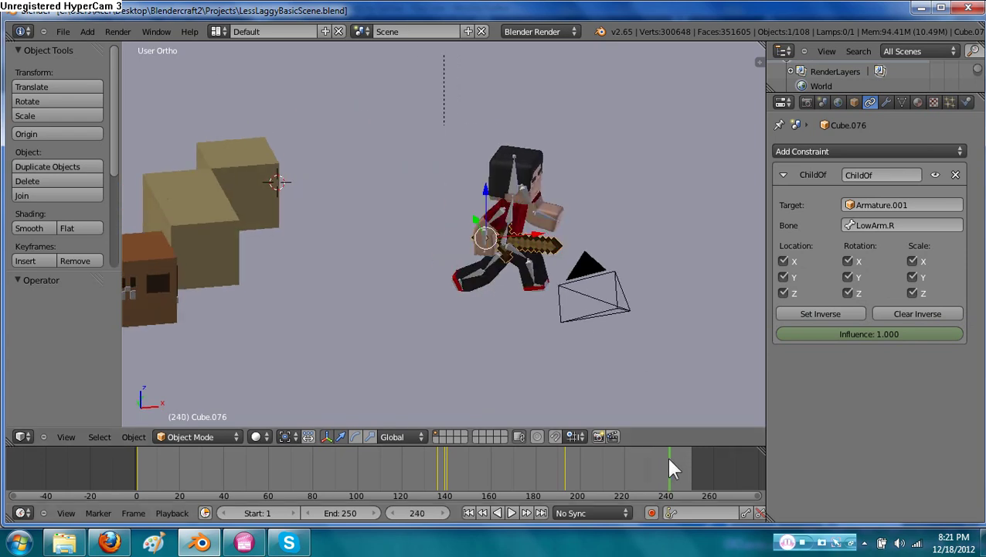
left_click_drag(927, 332, 632, 343)
middle_click_drag(579, 332, 448, 471)
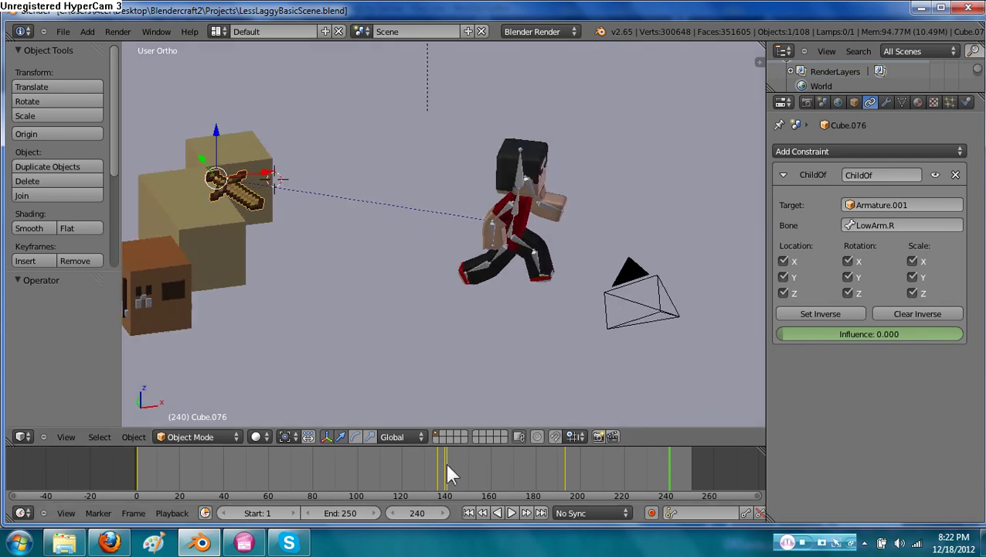
Try moving the sword 3.539 along X, about -1.19 along Z and -1.366 along Y at frame 141, and keyframe it
left_click(447, 466)
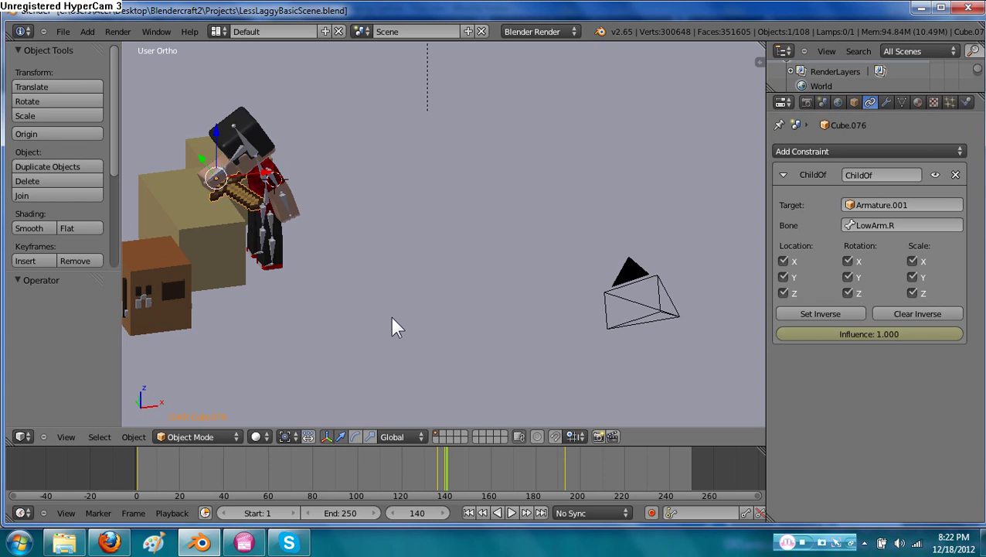
key("Right")
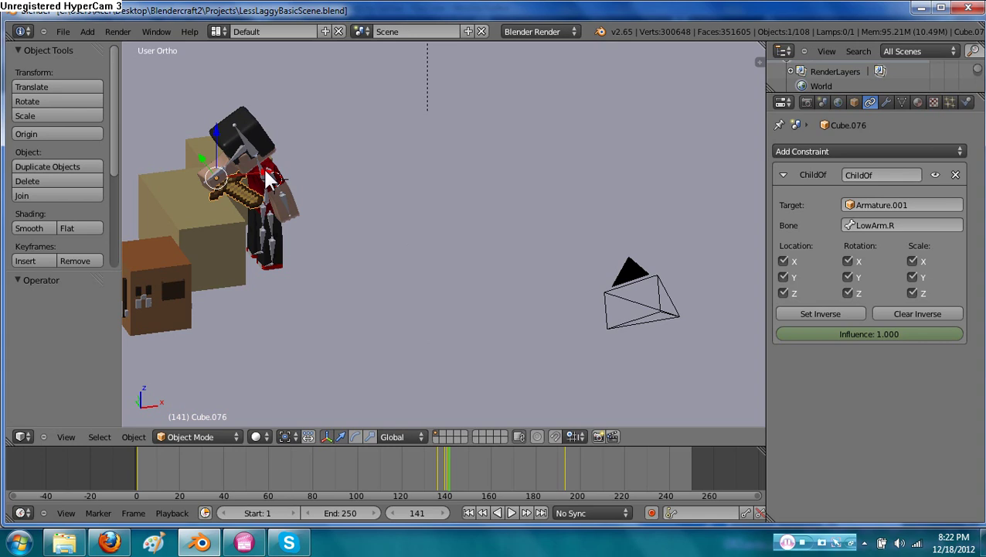
key("g")
left_click(507, 172)
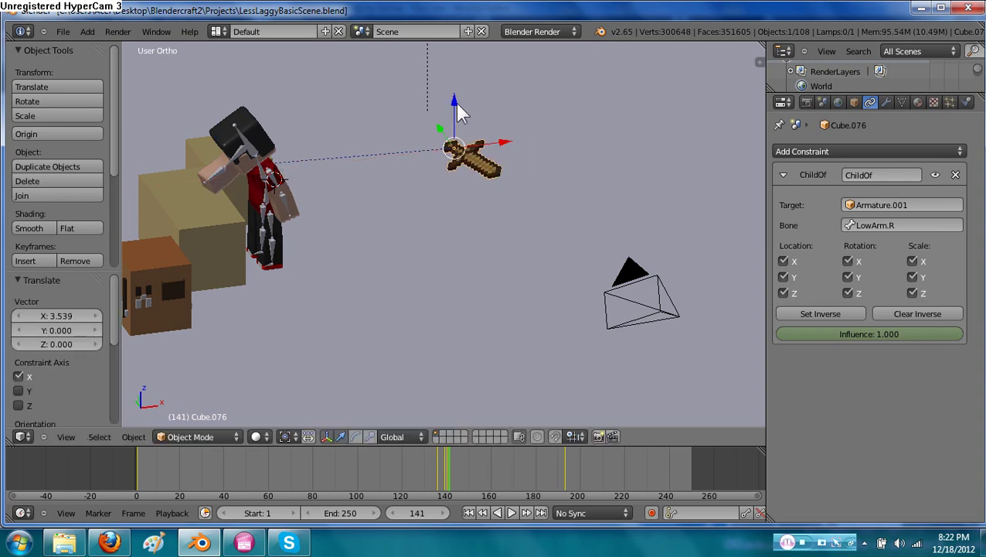
key("g")
key("z")
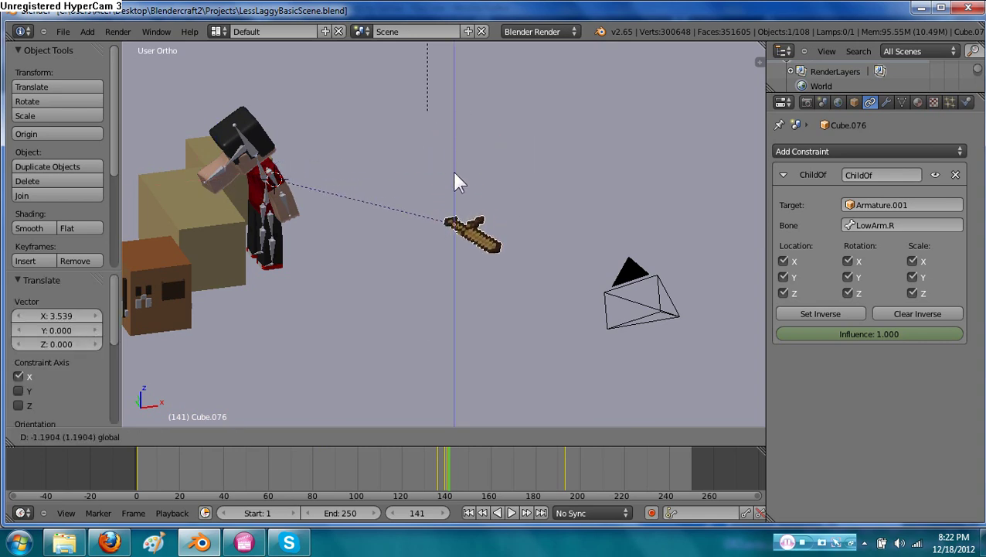
left_click(456, 183)
key("g")
key("y")
left_click(461, 261)
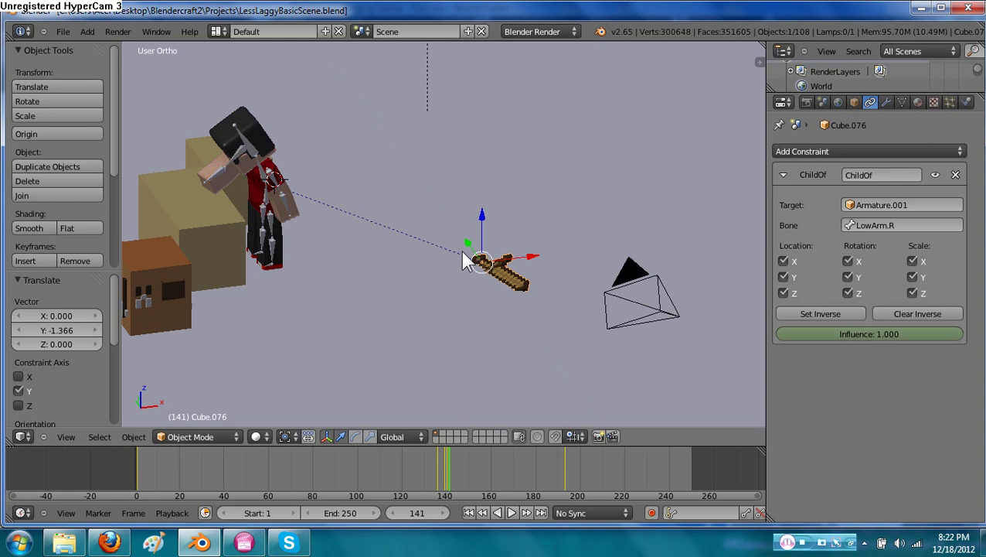
key("i")
left_click(464, 252)
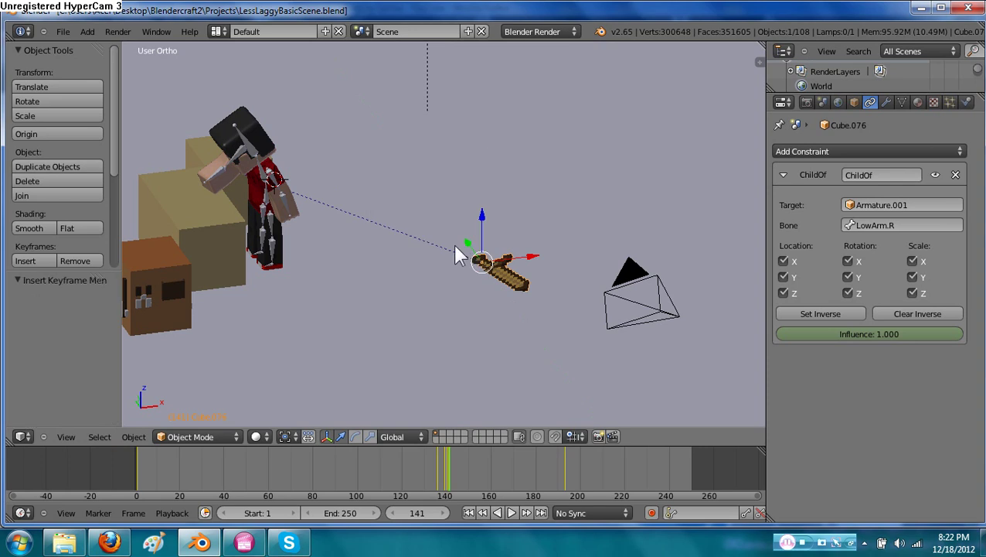
Play the animation and step between frames 132 and 146 to examine how the keyframed sword moves around the pickup
key("alt+a")
key("Escape")
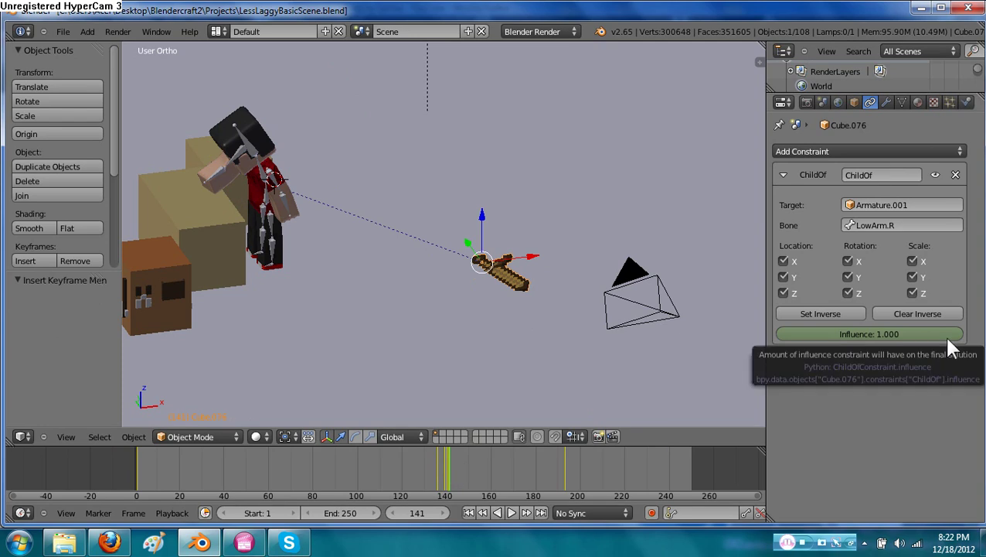
key("Left")
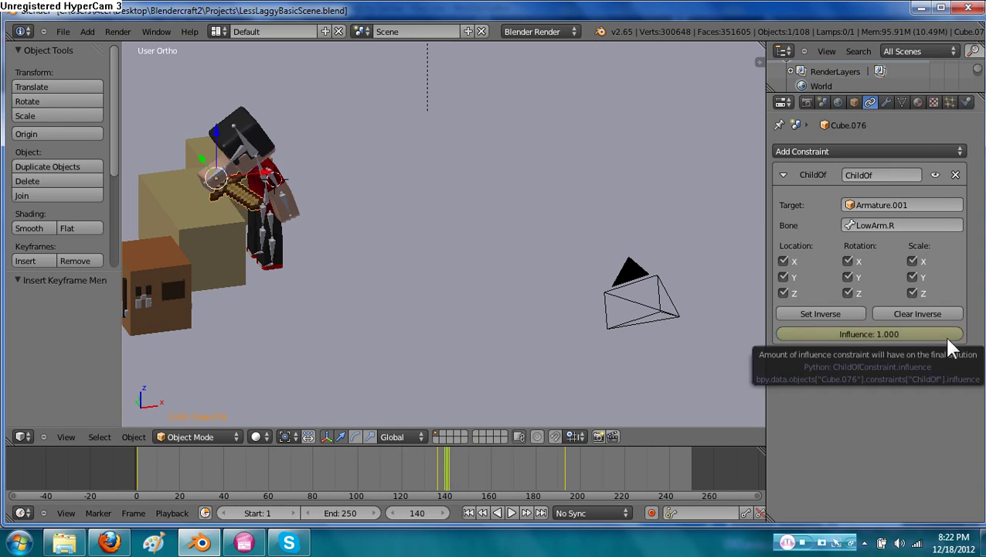
key("Right")
key("Right")
key("Right")
key("Right")
key("Right")
key("Right")
key("Right")
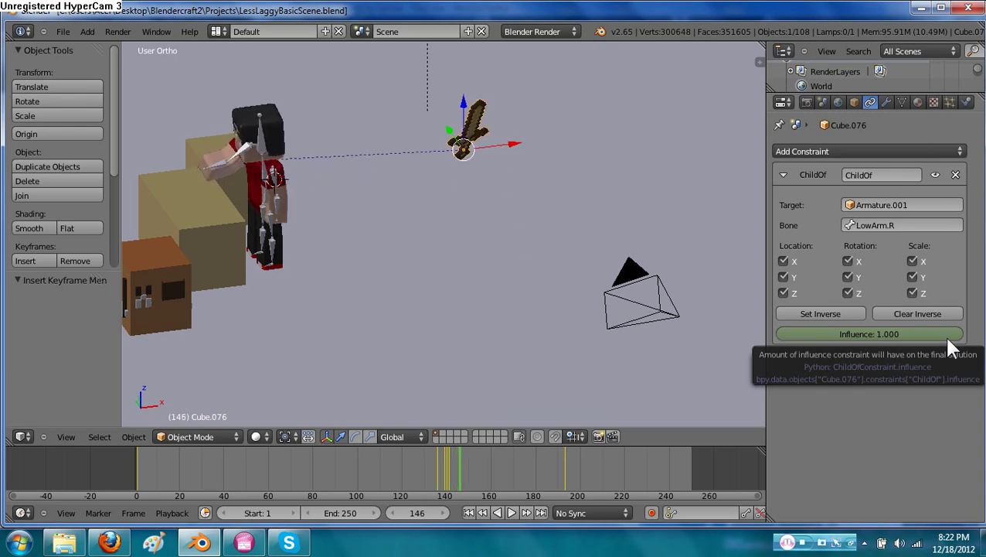
key("Left")
key("Left")
key("Left")
key("Left")
key("Left")
key("Left")
key("Left")
key("Left")
key("Left")
key("Left")
key("Left")
key("Left")
key("Left")
key("Left")
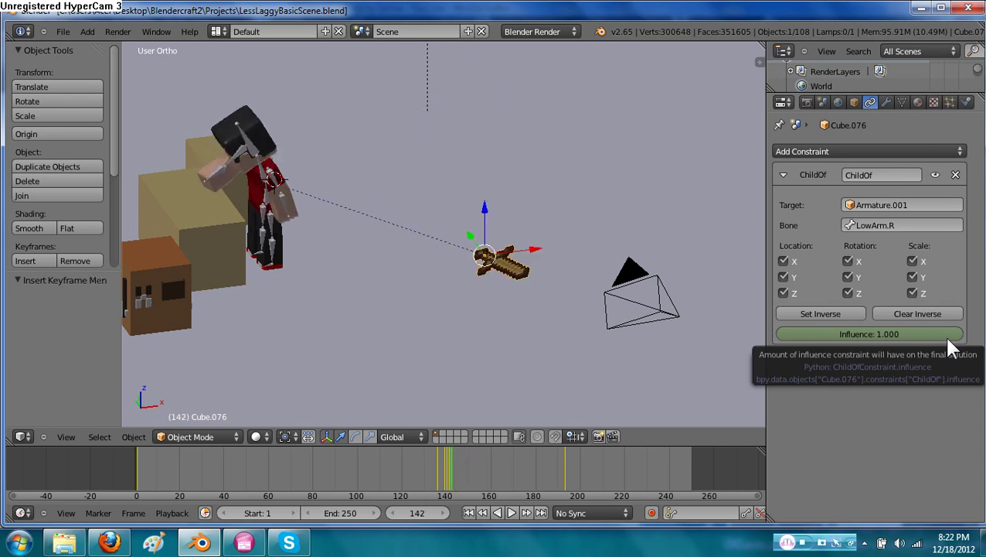
key("Right")
key("Right")
key("Right")
key("Right")
key("Right")
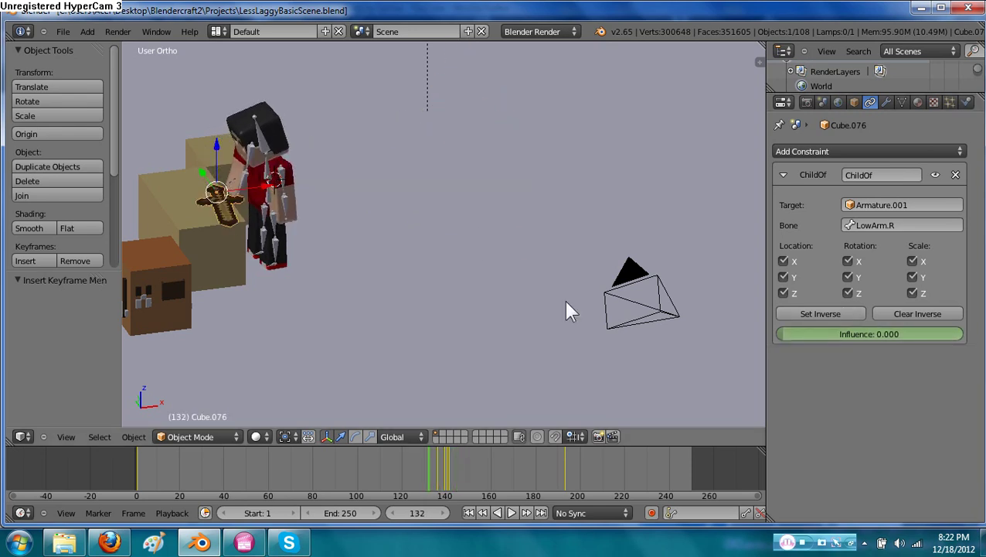
key("Right")
key("Right")
key("Right")
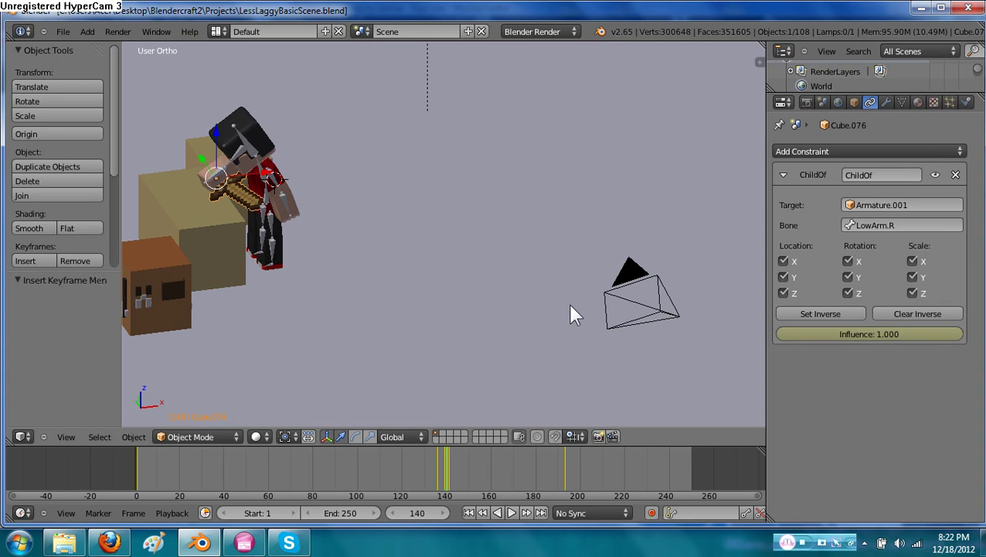
Try resetting the Child Of constraint with Set Inverse and Clear Inverse at frame 141
left_click(824, 313)
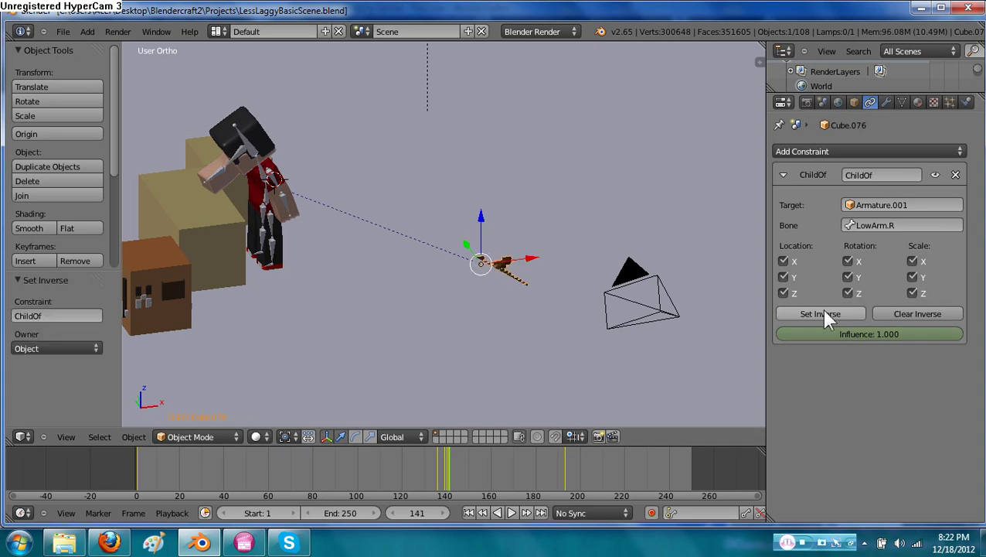
left_click(881, 313)
left_click(846, 312)
left_click(875, 312)
left_click(843, 312)
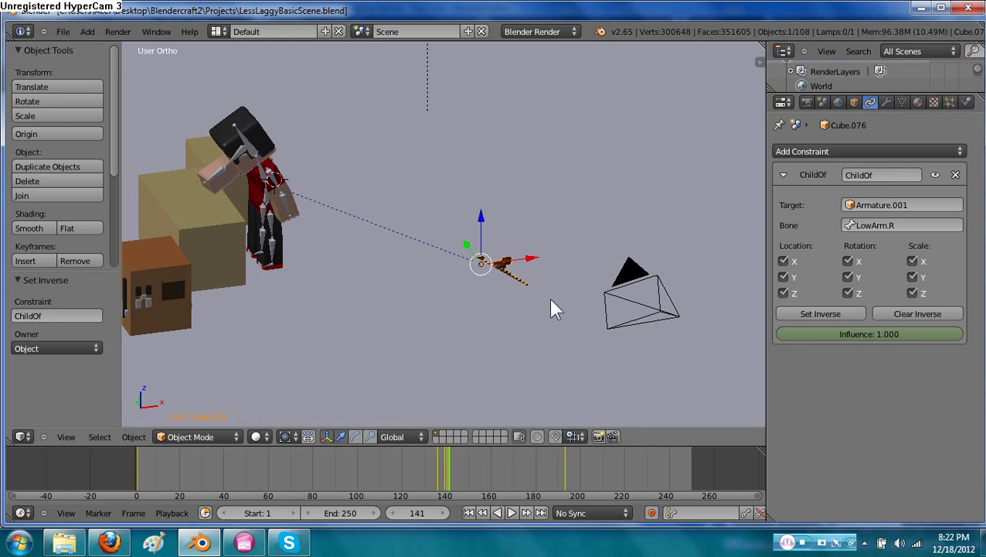
Undo the inverse changes and the sword's keyframed move, back to the location toggles at frame 233
key("ctrl+z")
key("ctrl+shift+z")
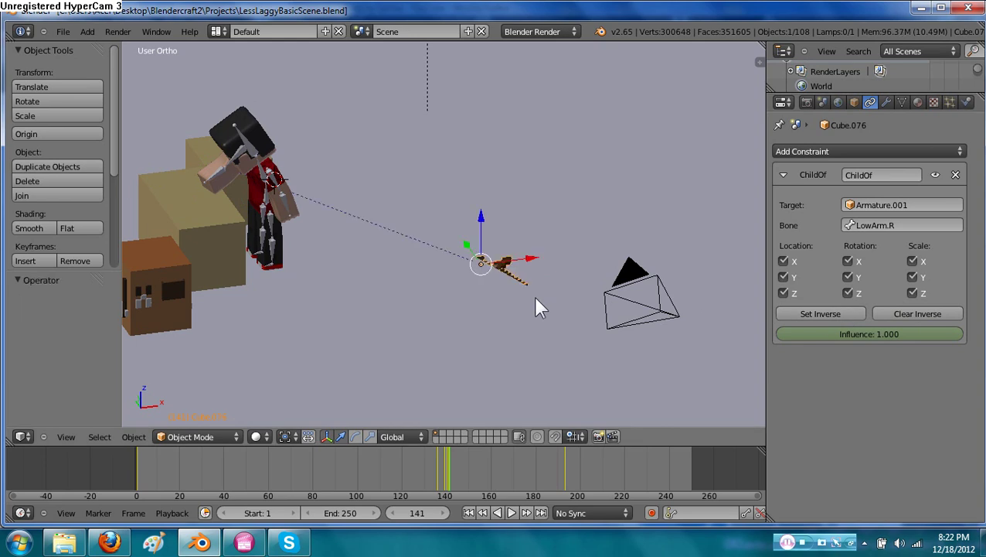
key("ctrl+z")
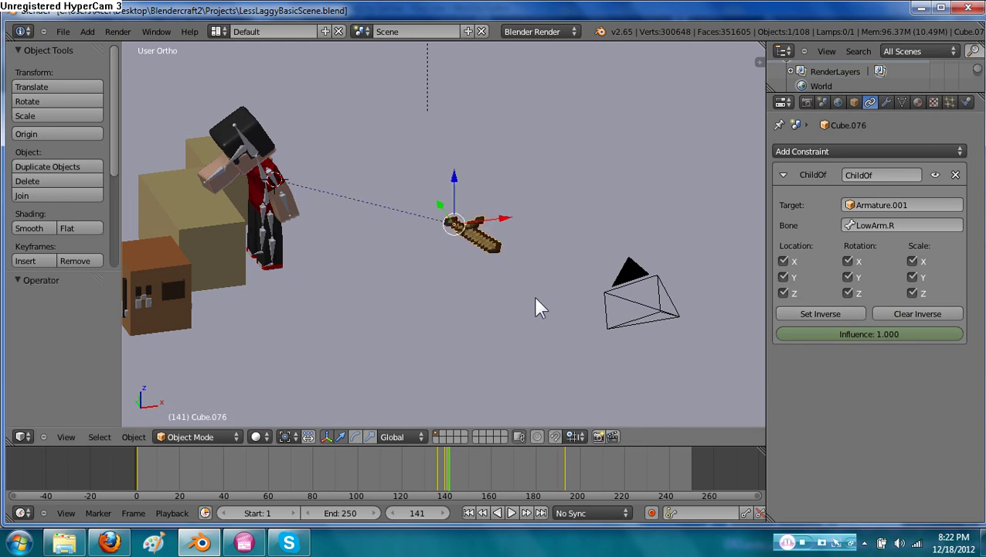
key("ctrl+z")
key("ctrl+z")
key("ctrl+z")
key("ctrl+z")
key("ctrl+z")
key("ctrl+z")
key("ctrl+z")
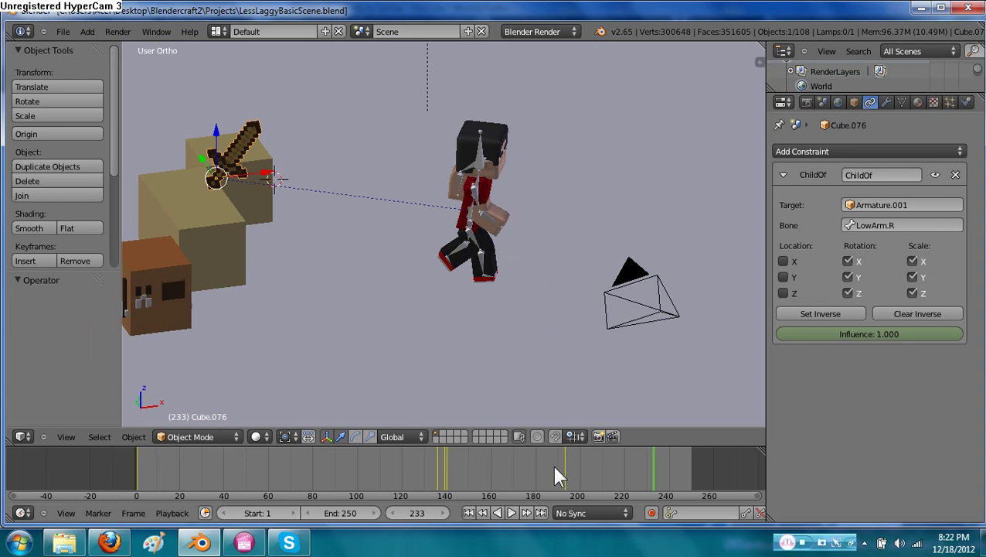
Go through frames 149 to 194 to examine the sword's position with the constraint's location disabled
key("Right")
key("Right")
key("Right")
key("Right")
key("Right")
key("Right")
key("Right")
key("Right")
key("Right")
key("Right")
key("Right")
key("Right")
key("Right")
key("Right")
key("Right")
key("Right")
key("Right")
key("Right")
key("Right")
key("Right")
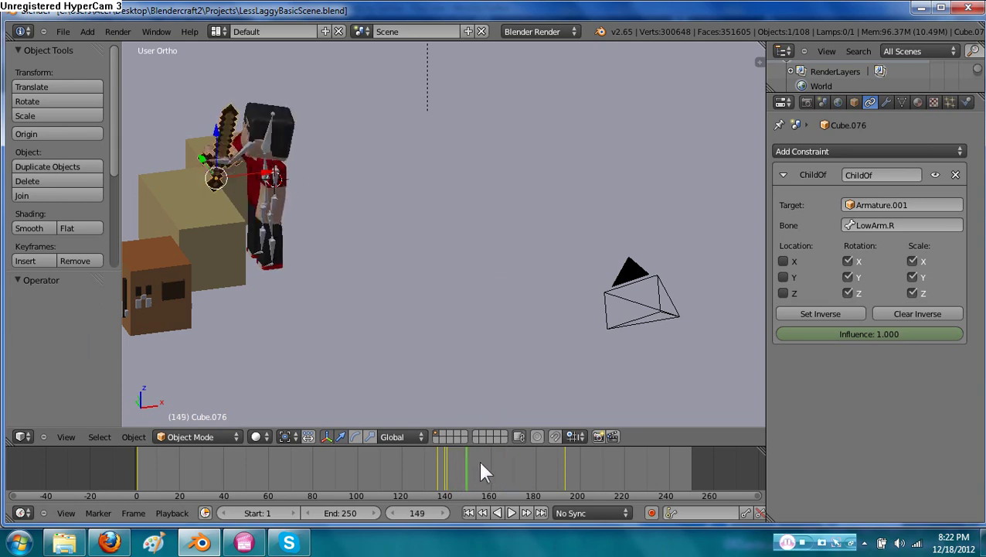
key("Right")
key("Right")
key("Right")
key("Right")
key("Right")
key("Right")
key("Right")
key("Right")
key("Right")
key("Right")
key("Right")
key("Right")
key("Right")
key("Right")
key("Right")
key("Right")
key("Right")
key("Right")
key("Right")
key("Right")
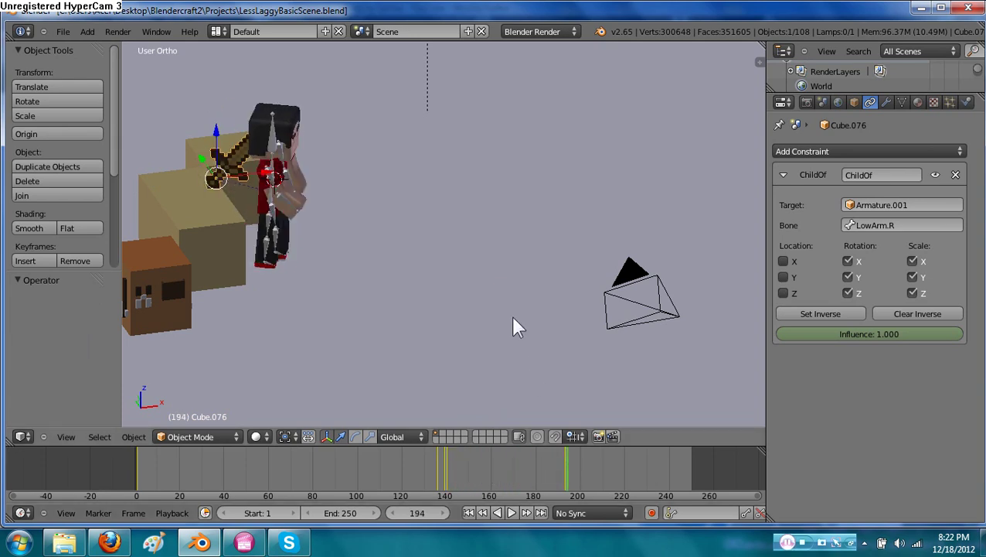
Restore the earlier state at frame 225 with the constraint's X, Y and Z location enabled and the influence at 1
key("ctrl+shift+z")
key("ctrl+shift+z")
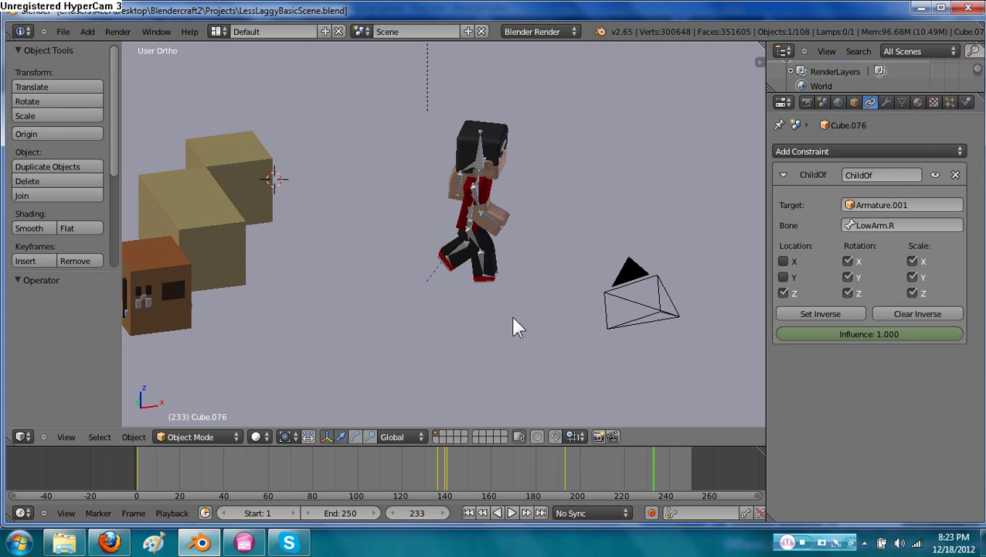
key("ctrl+shift+z")
key("ctrl+shift+z")
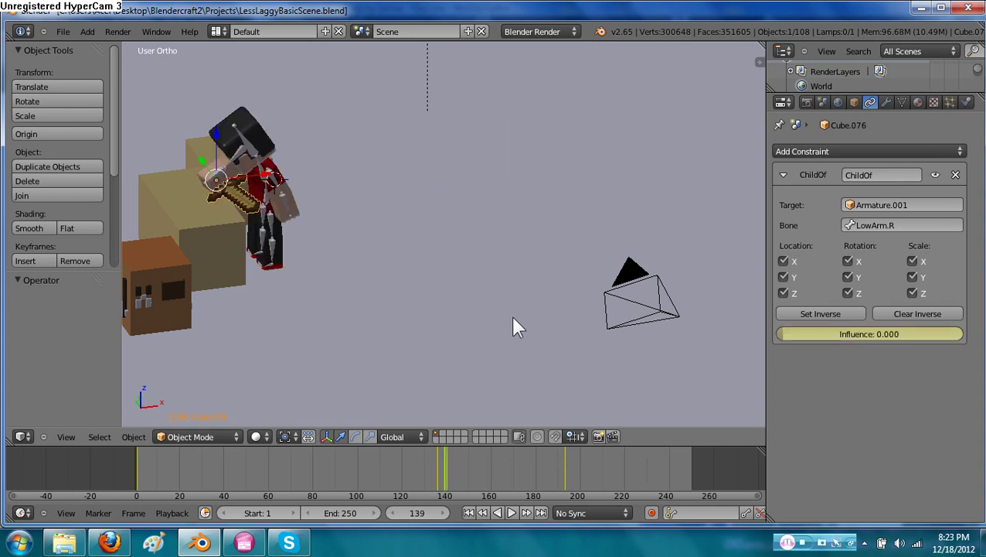
key("ctrl+shift+z")
key("ctrl+shift+z")
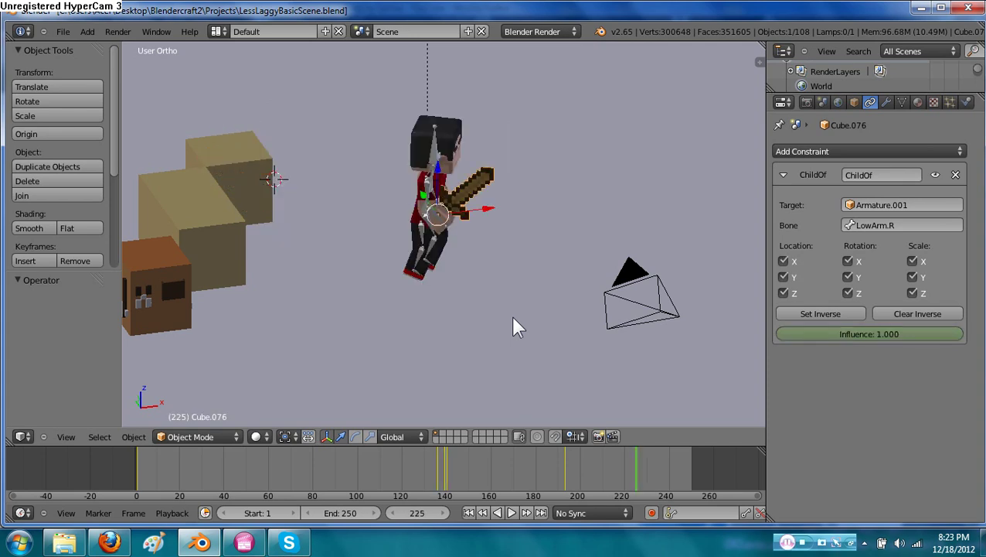
Deselect everything, try a Child Of influence of 0 at frame 225, and inspect the sword up close
middle_click_drag(531, 328, 559, 323)
key("a")
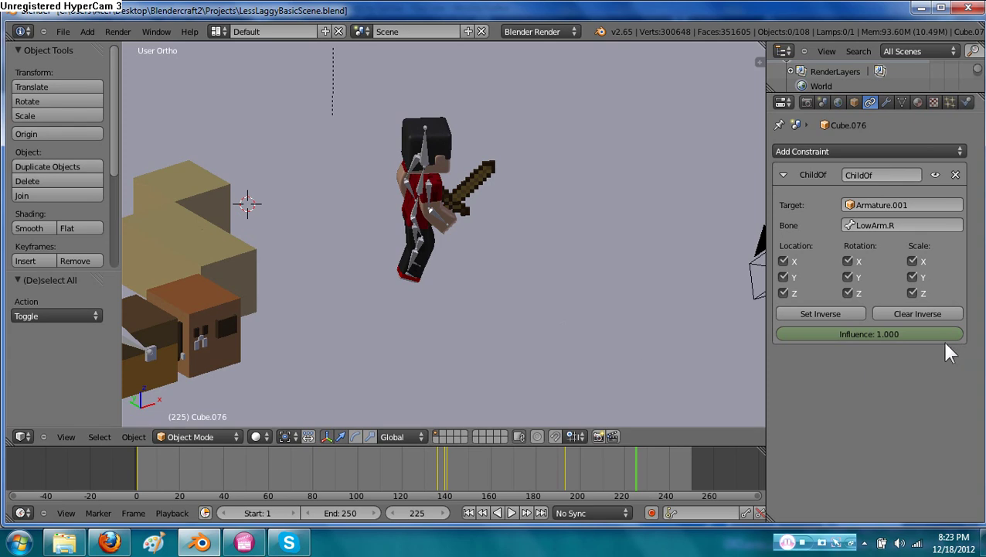
left_click_drag(952, 335, 735, 335)
middle_click_drag(582, 332, 550, 321)
scroll(595, 318, "up", 5)
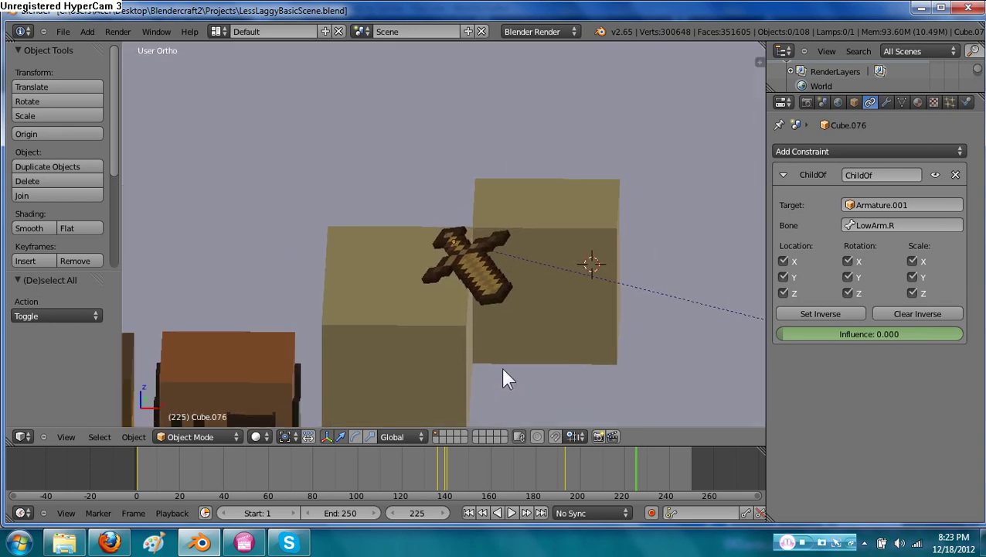
middle_click_drag(521, 362, 434, 316, "shift")
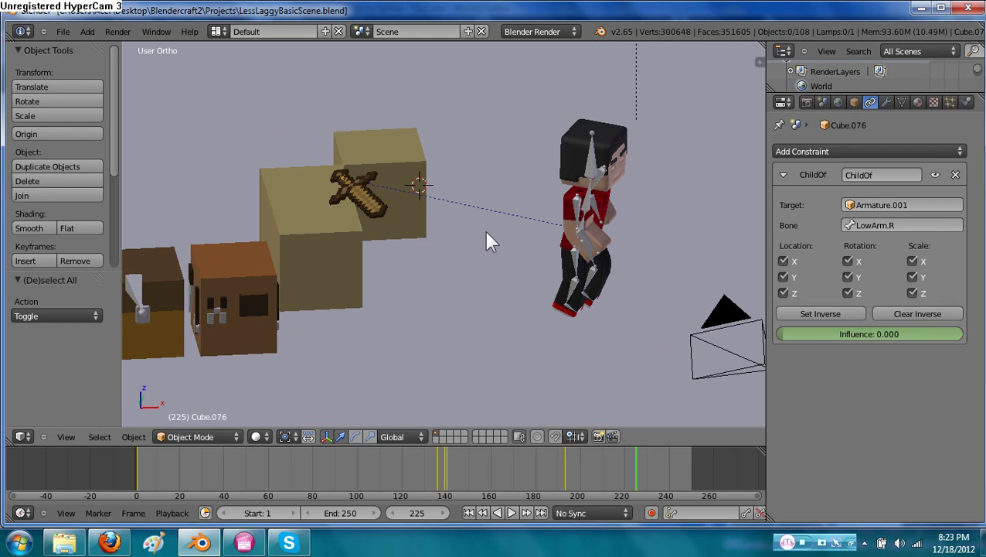
Look through the scene camera and raise the sword's Child Of influence to 0.996 at frame 225
middle_click_drag(538, 278, 538, 305)
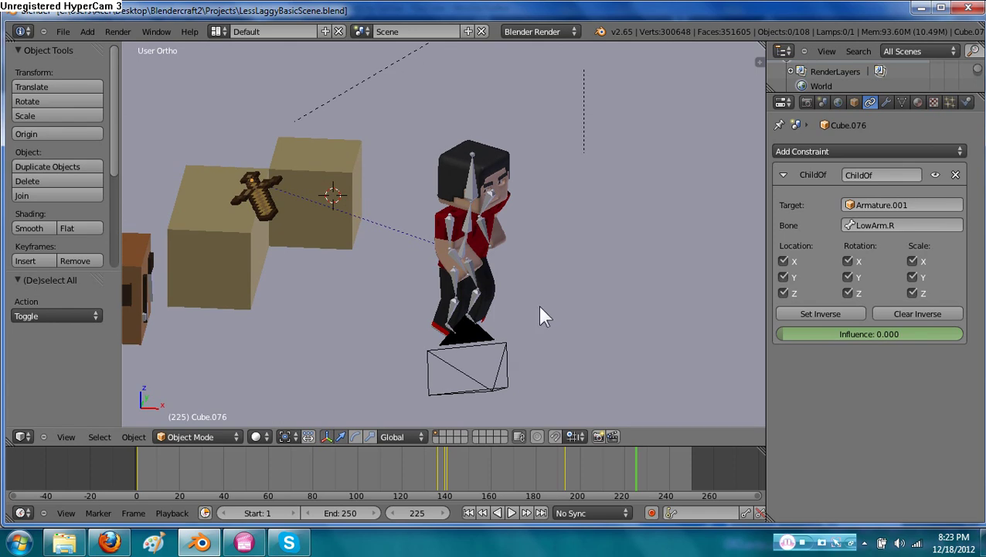
scroll(537, 305, "down", 3)
key("KP_0")
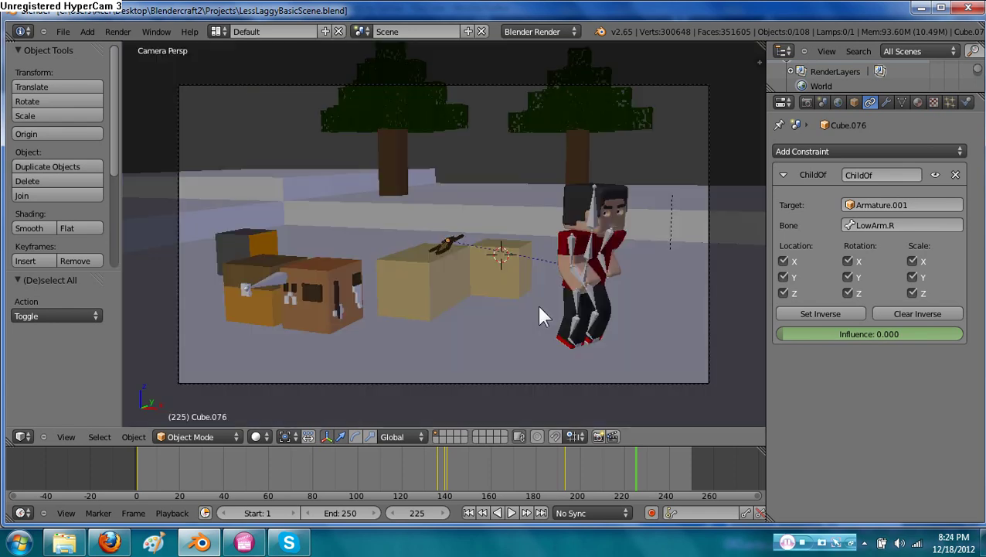
left_click_drag(812, 334, 962, 334)
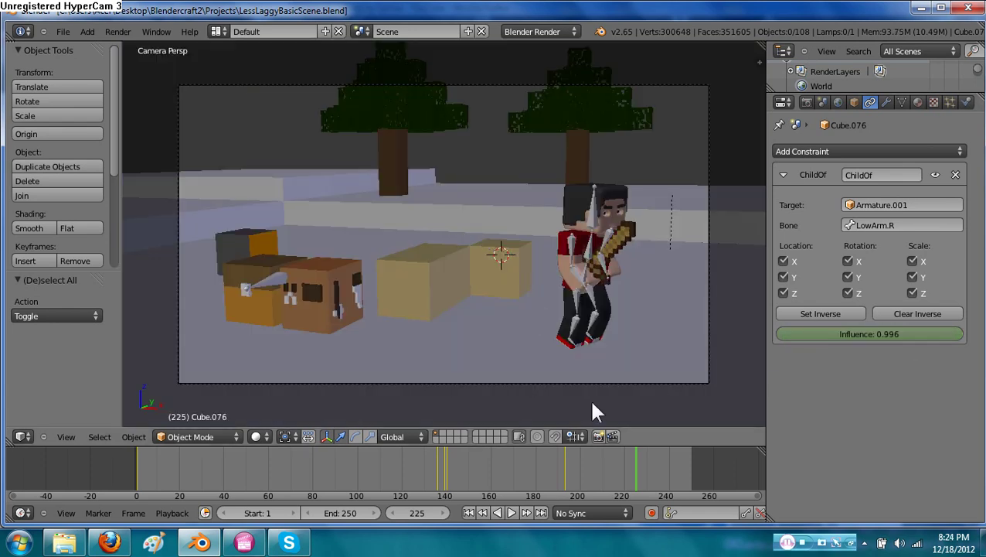
Go to frame 129 and hide the character's armature from the scene view
mouse_move(429, 473)
left_mouse_down()
mouse_move(451, 473)
mouse_move(422, 473)
left_mouse_up()
right_click(475, 190)
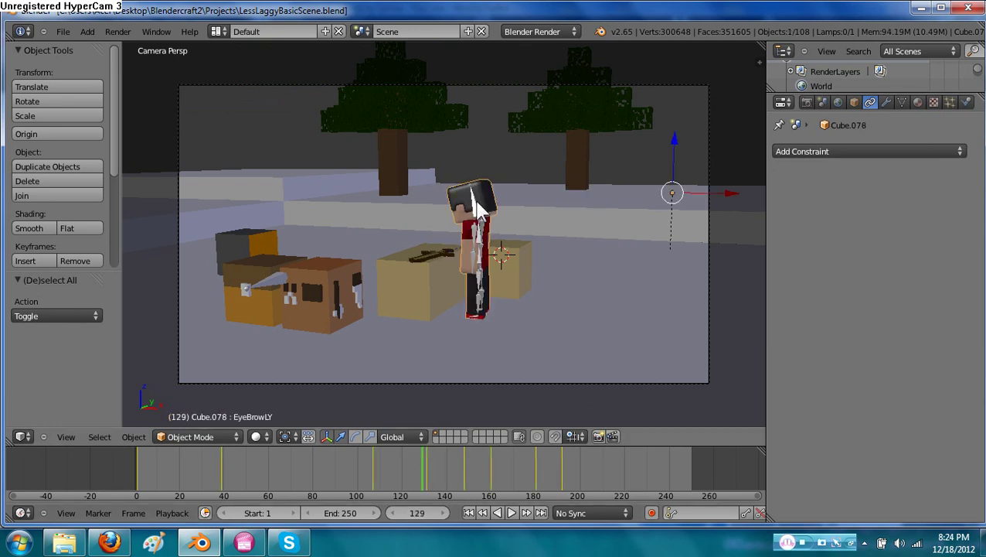
right_click(474, 203)
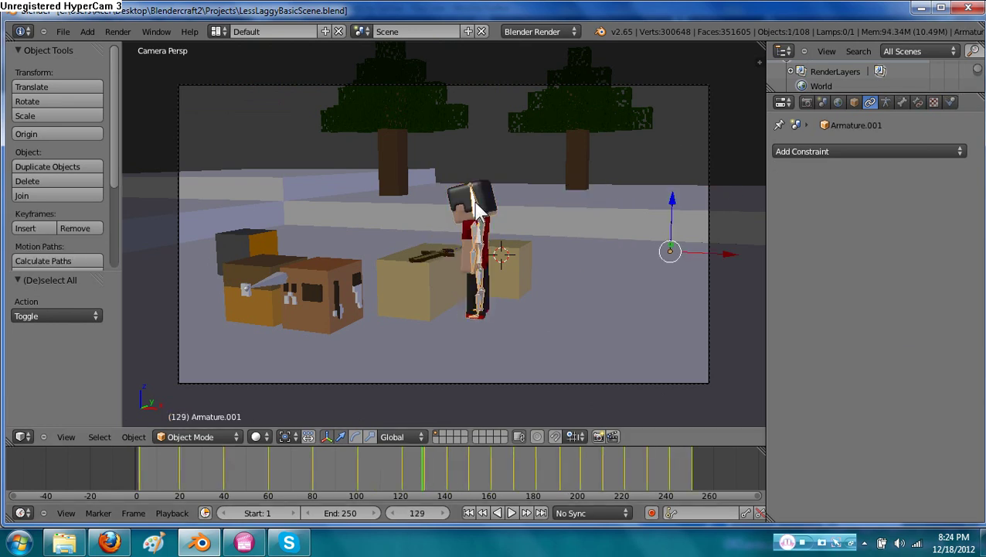
key("alt+h")
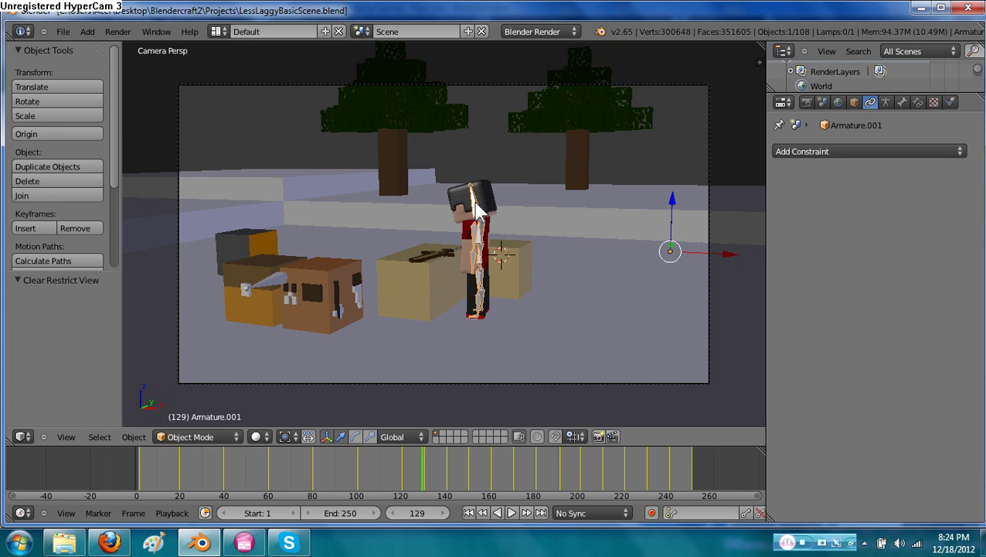
key("h")
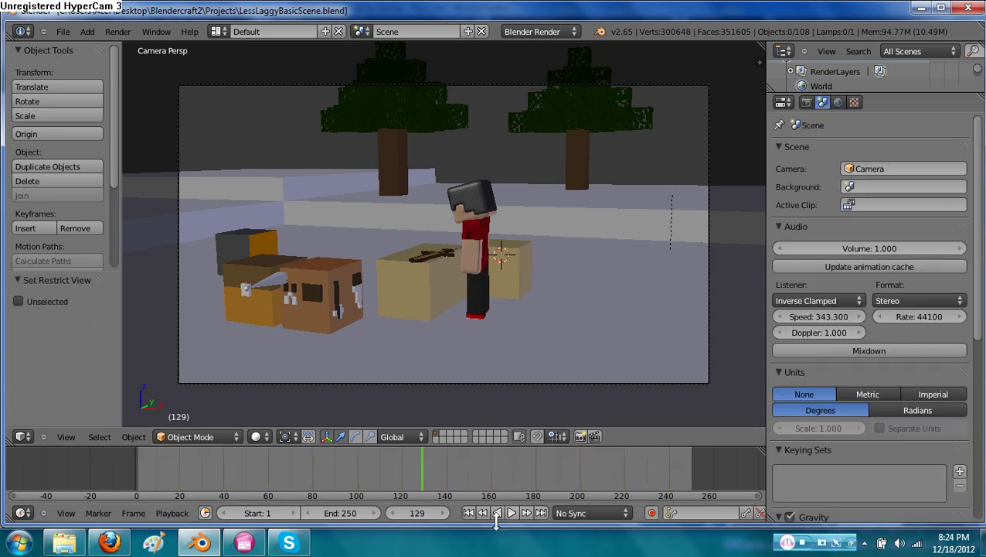
Play the animation from frame 1 through the camera view to review the character's movement, then stop playback
left_click(470, 513)
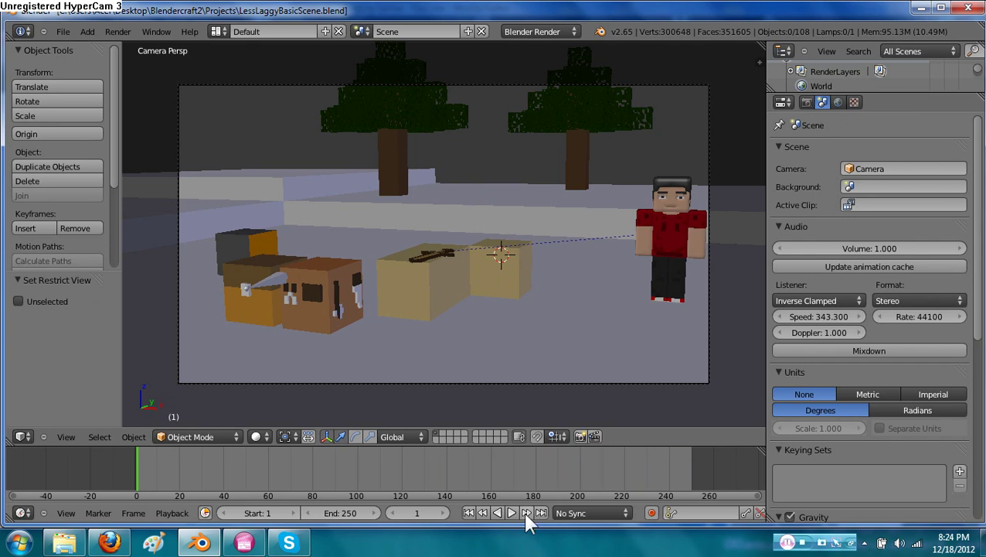
left_click(512, 513)
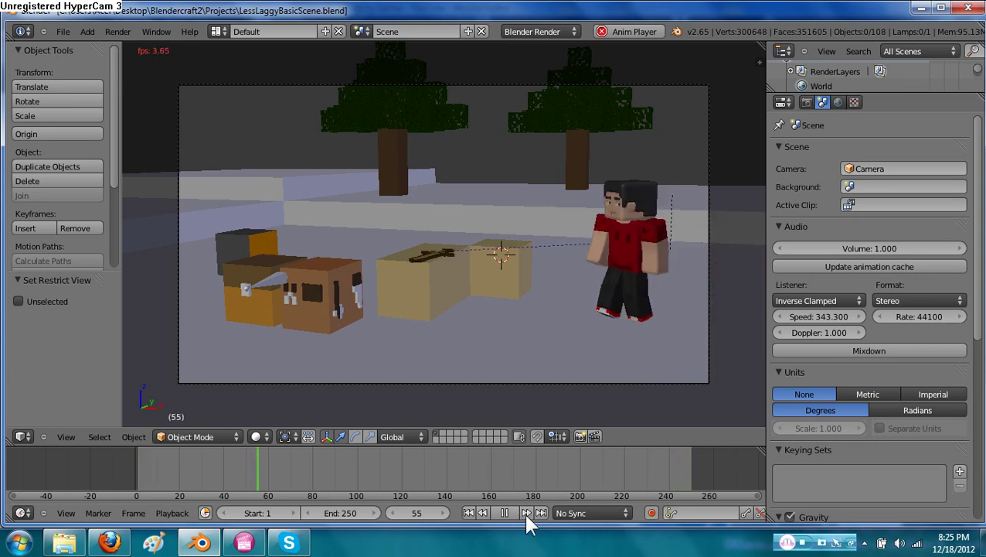
left_click(504, 512)
Render a still image of frame 166, where the character holds up the sword
left_click_drag(386, 469, 502, 462)
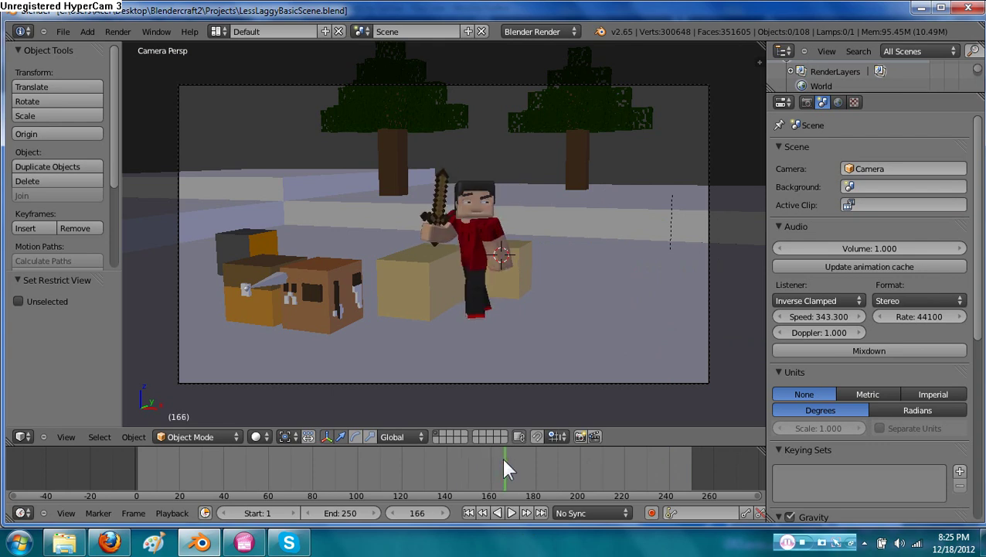
left_click(119, 31)
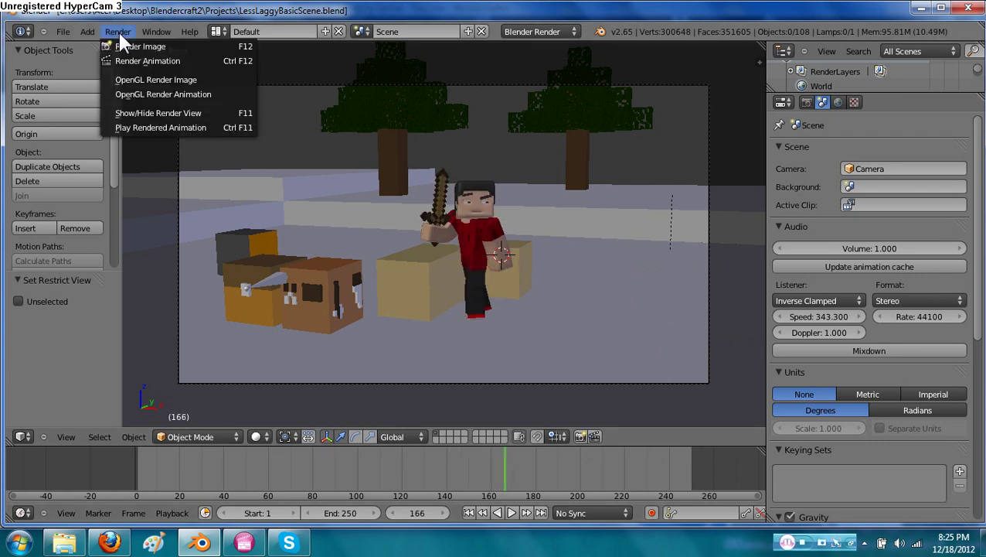
left_click(127, 44)
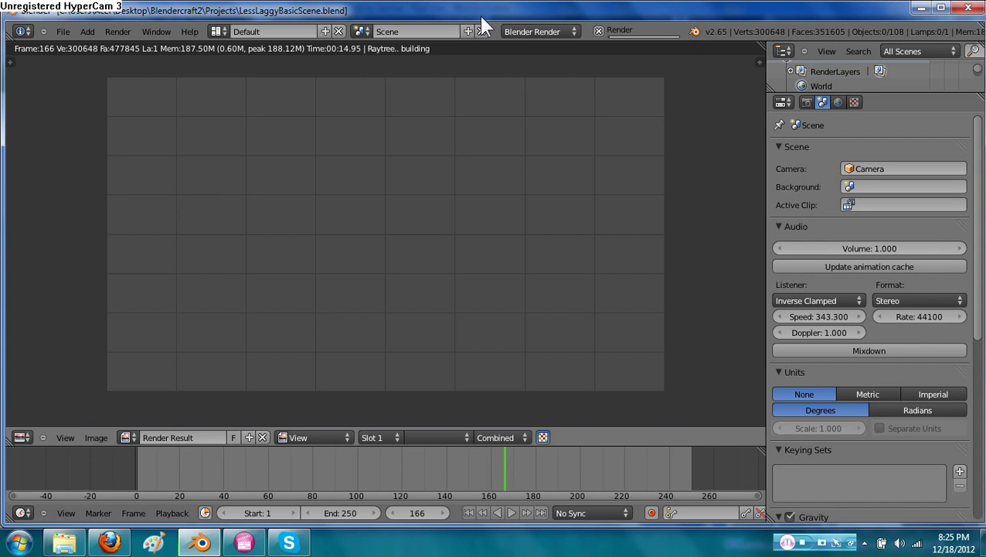